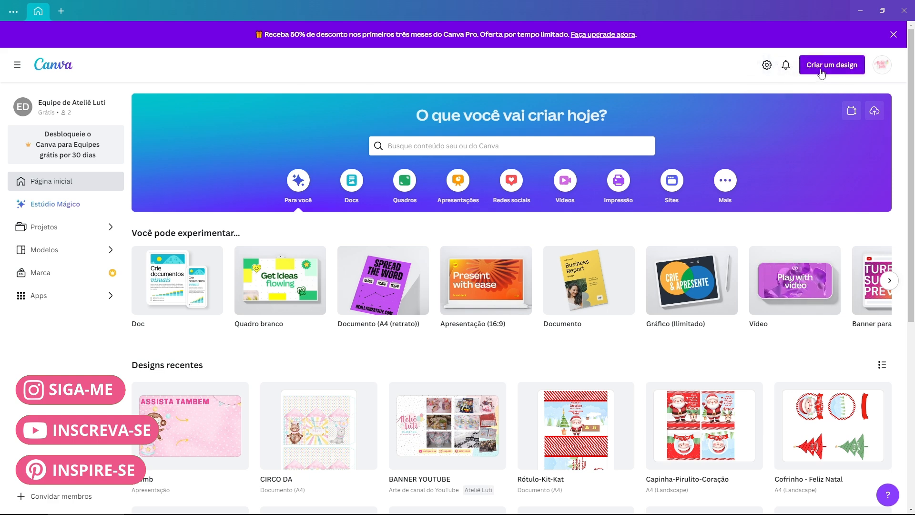
- Create a new blank landscape A4 document (Documento A4 paisagem)
click(822, 72)
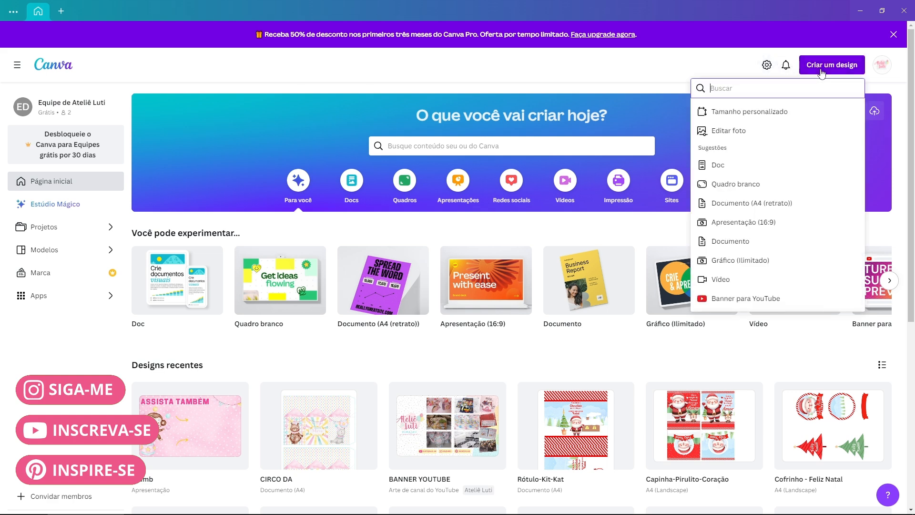
text(a4)
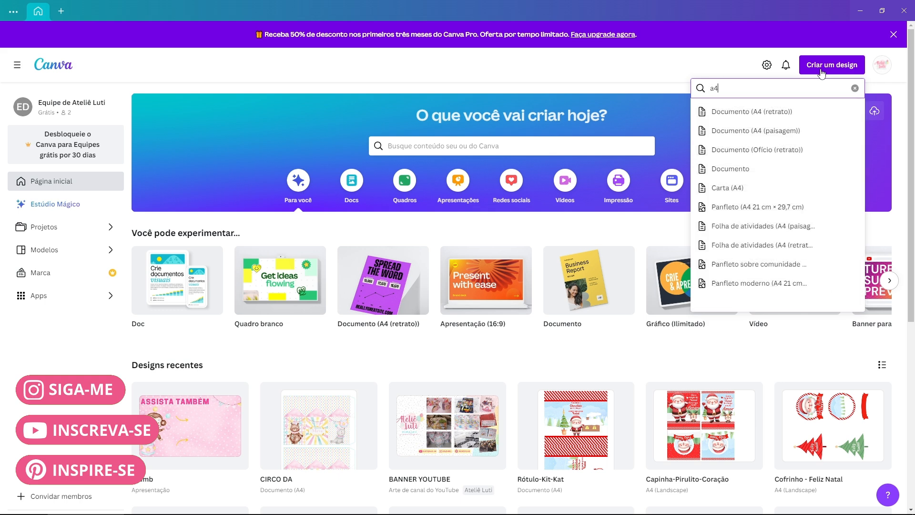
click(794, 134)
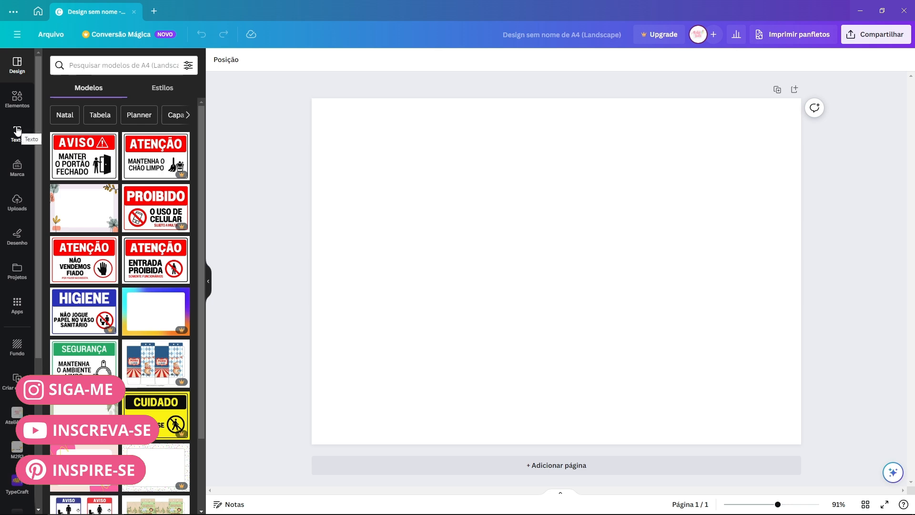
- Add a subtitle text reading "M", enlarged to about size 286, on the left half of the page
click(17, 130)
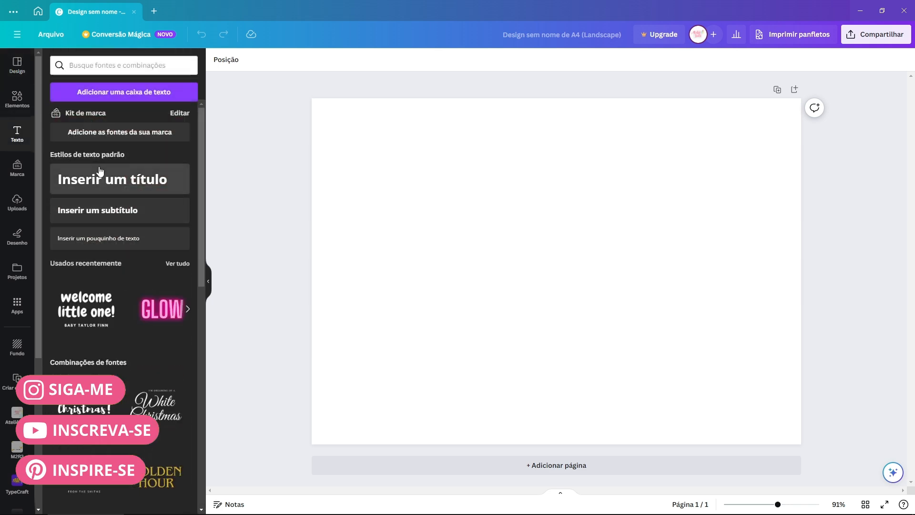
click(120, 213)
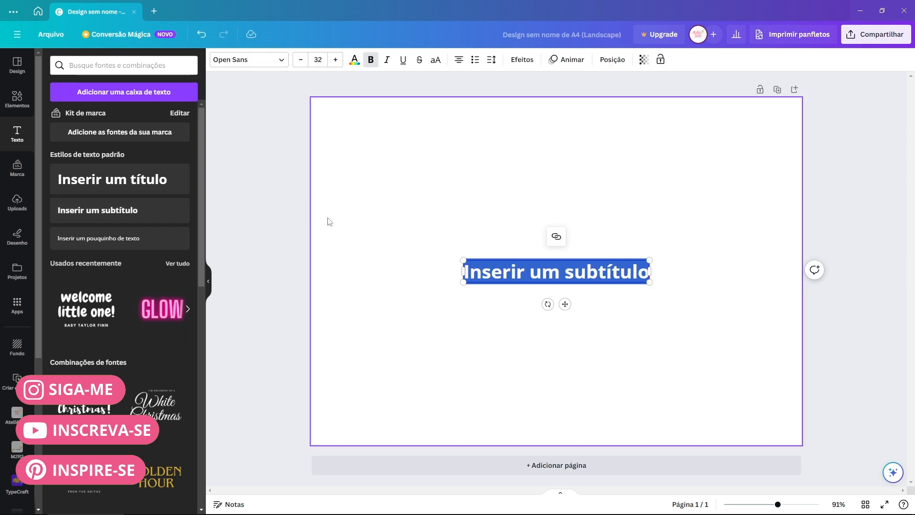
text(M)
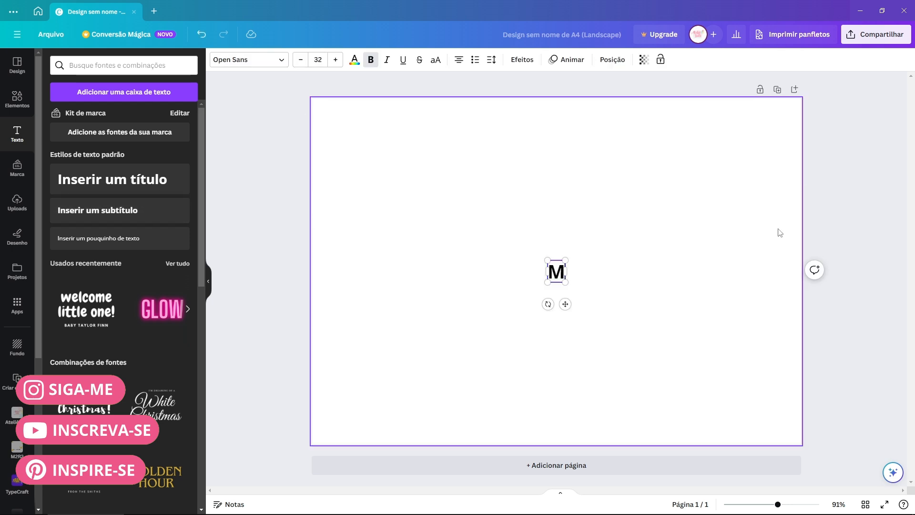
drag(566, 261, 718, 93)
click(719, 200)
drag(604, 198, 506, 256)
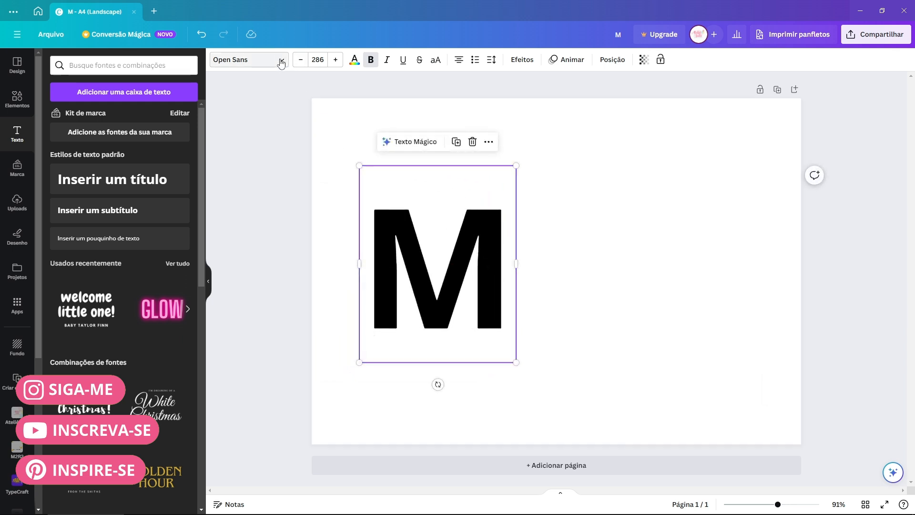
- Change the font of the letter M to Zoika
click(300, 60)
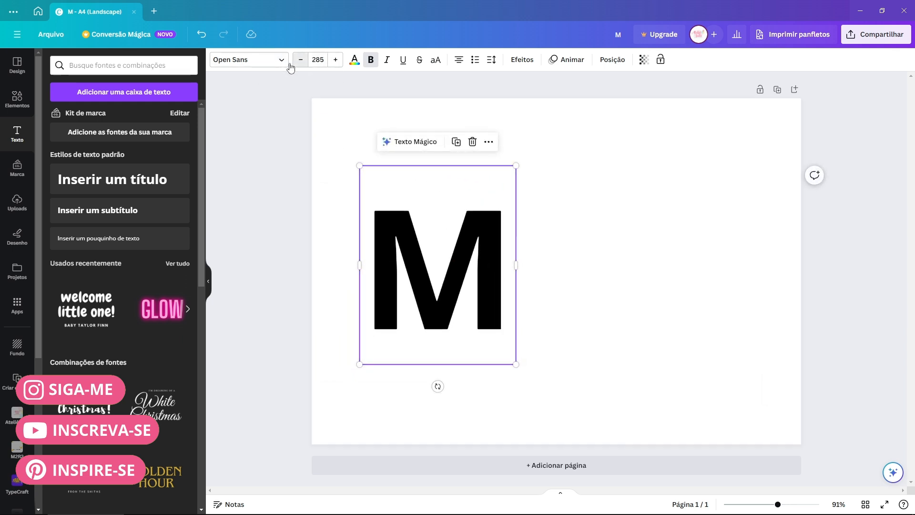
click(262, 62)
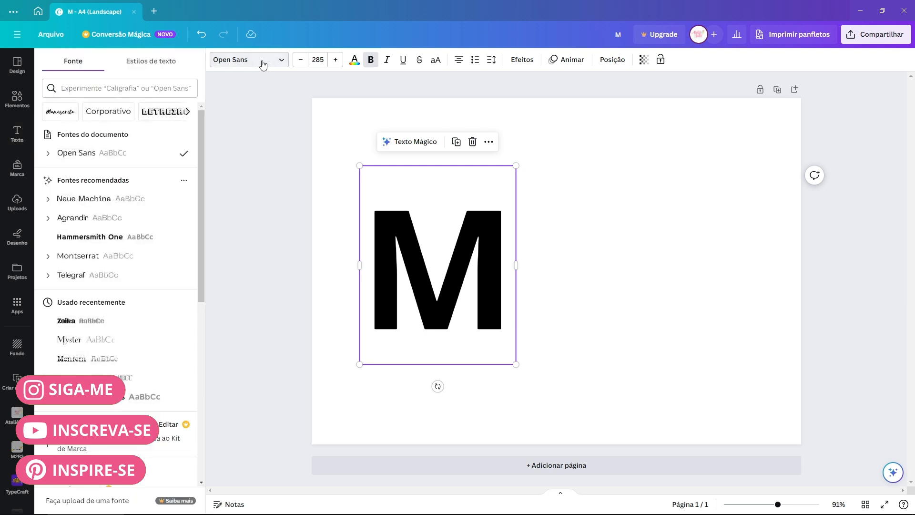
click(152, 90)
text(zoika)
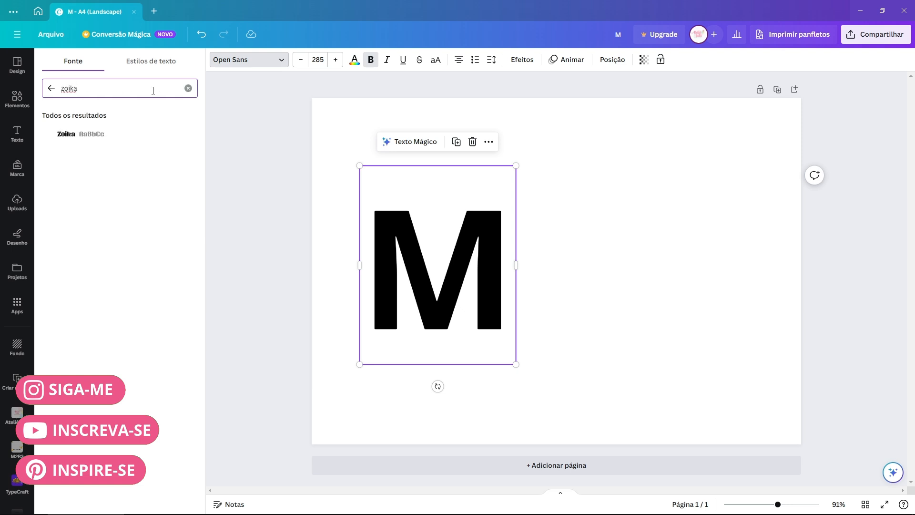
click(85, 136)
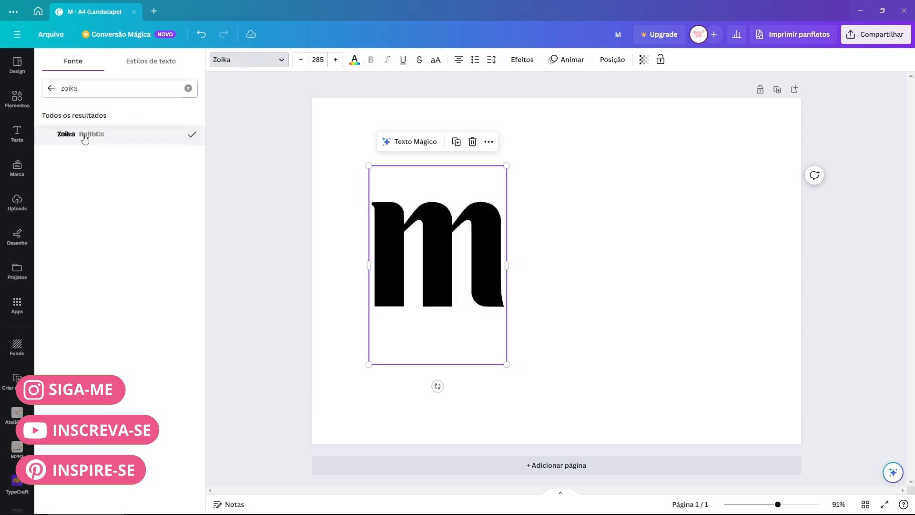
- Enlarge the text letter to about size 459 and fit it within the left half of the page
drag(507, 364, 653, 441)
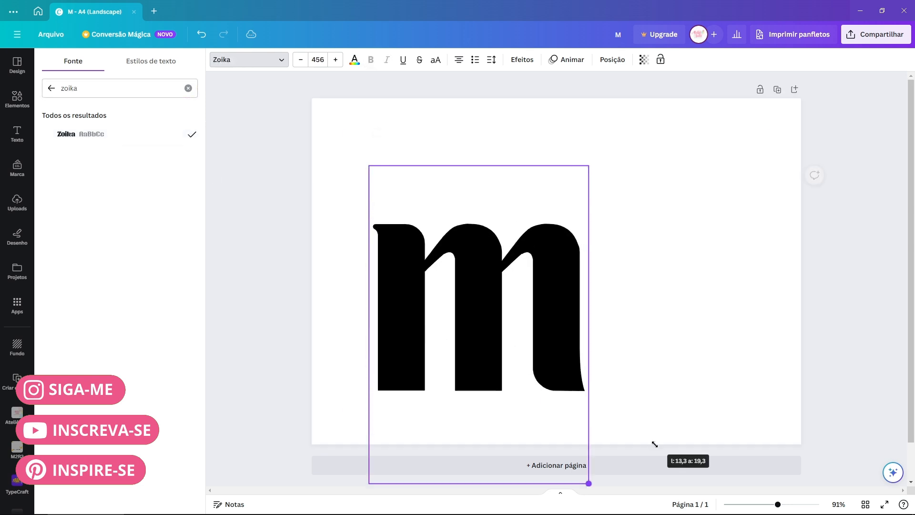
drag(573, 301, 521, 233)
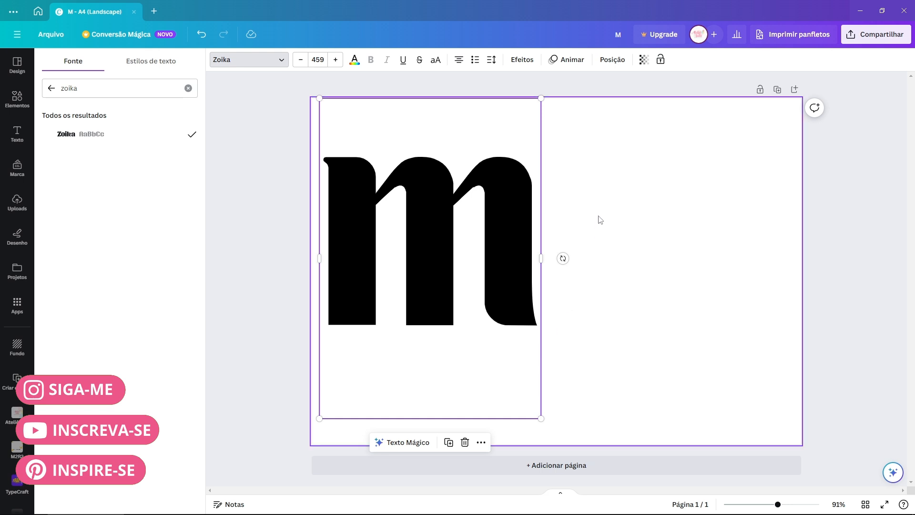
drag(532, 216, 531, 228)
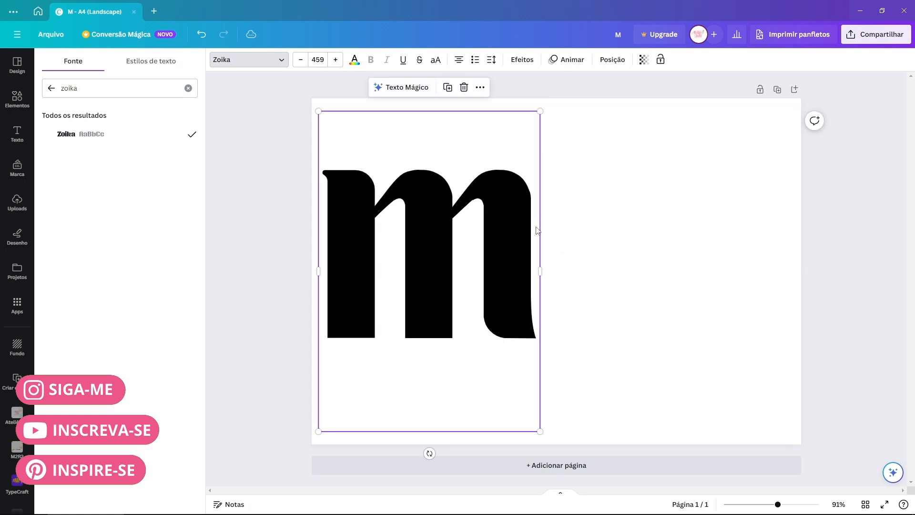
click(599, 242)
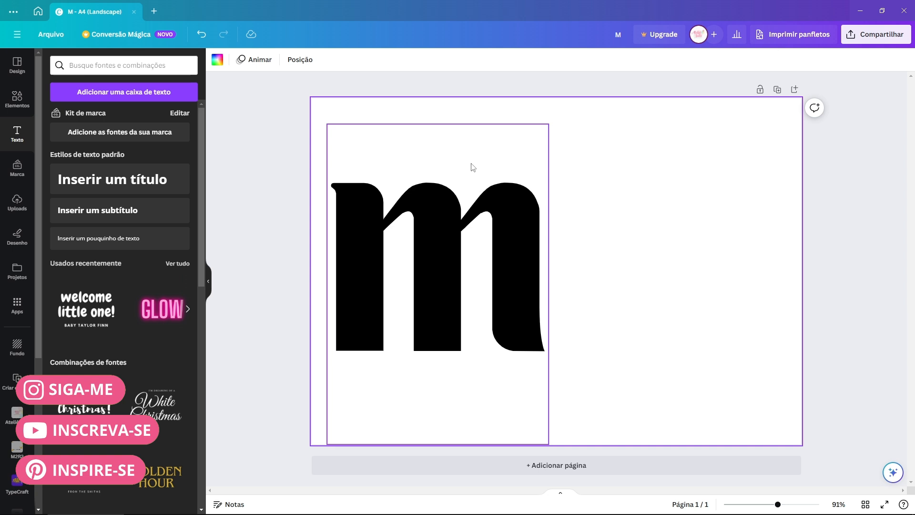
- Search the frames (Molduras) for "m" and place a serif lowercase m frame beside the black letter
click(18, 101)
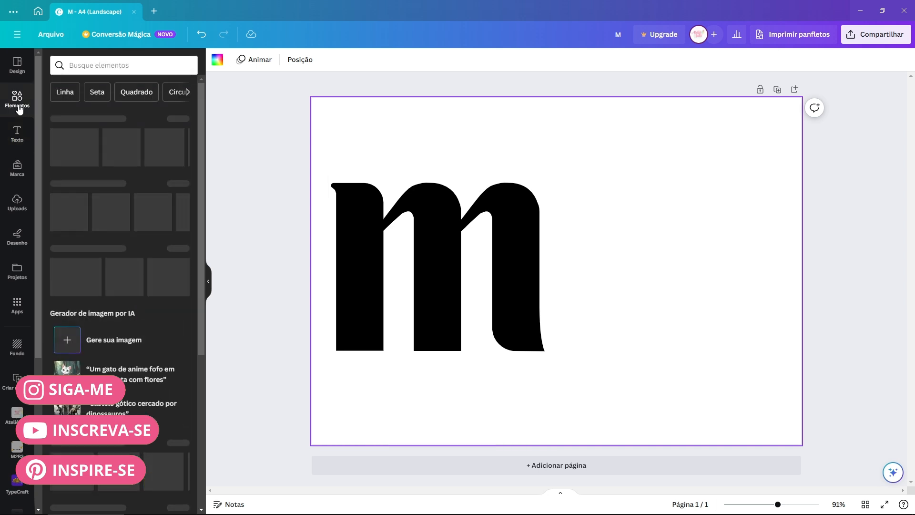
scroll(115, 179, down, 8)
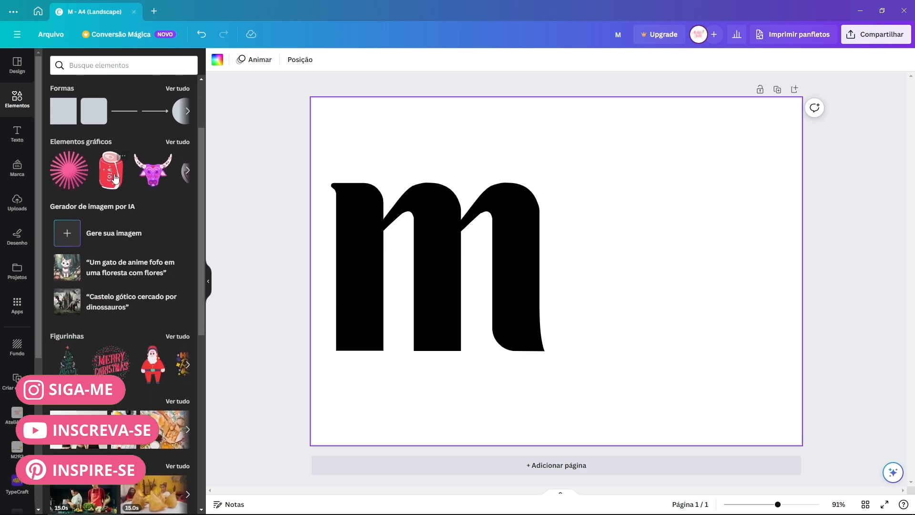
scroll(115, 179, down, 5)
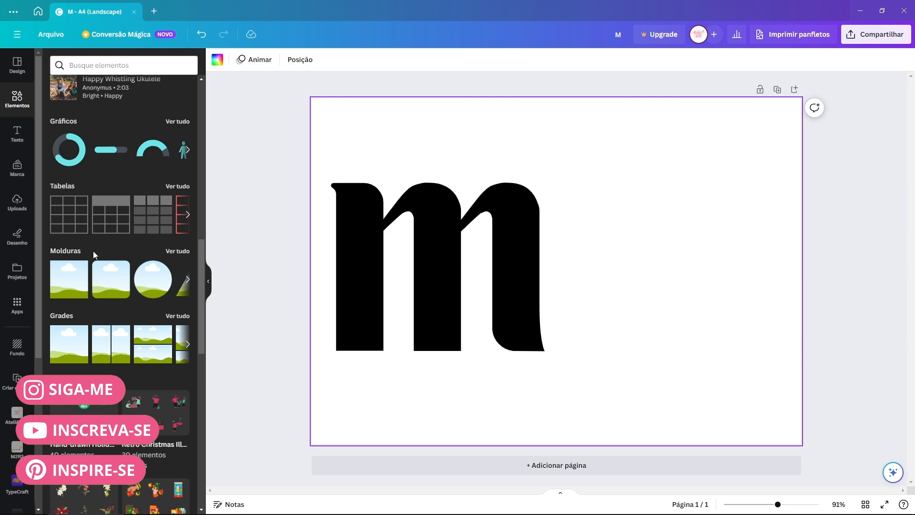
click(168, 257)
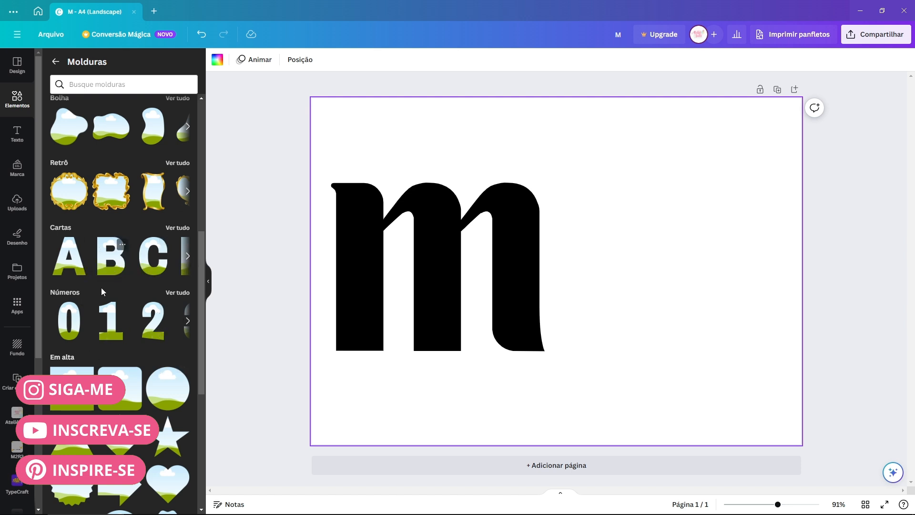
click(114, 89)
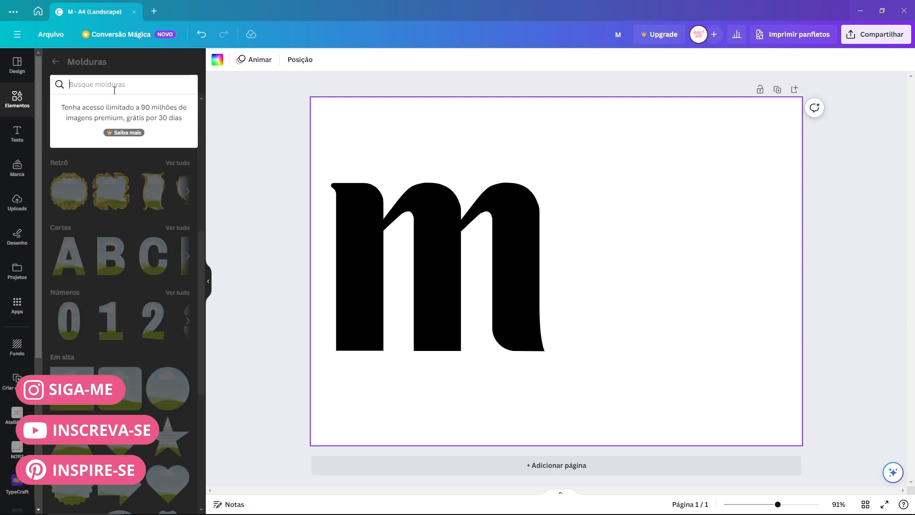
text(m)
key(Return)
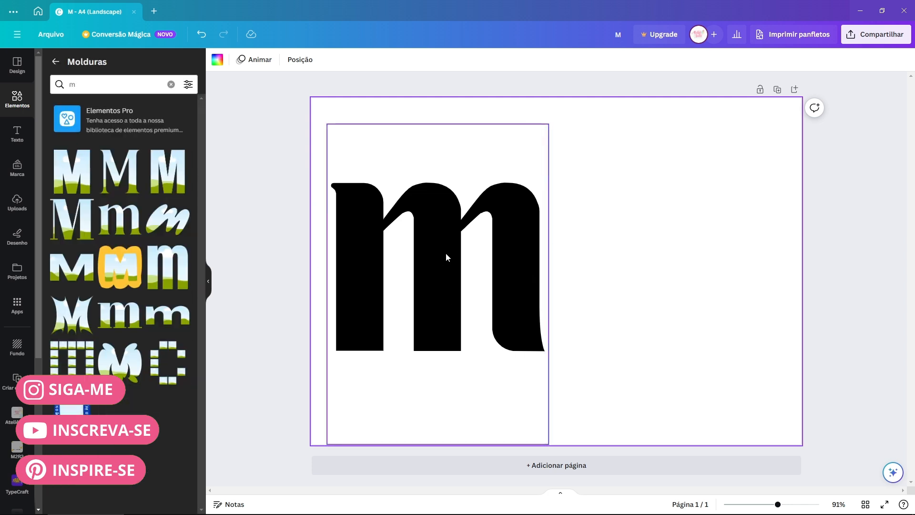
click(111, 225)
drag(644, 251, 764, 245)
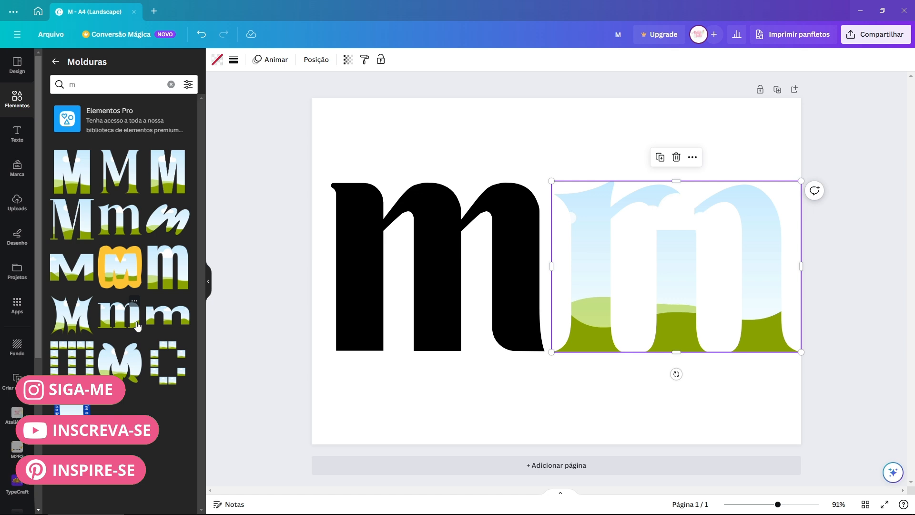
- Fill the m-shaped frame with the pink polka-dot image from the uploads
click(23, 210)
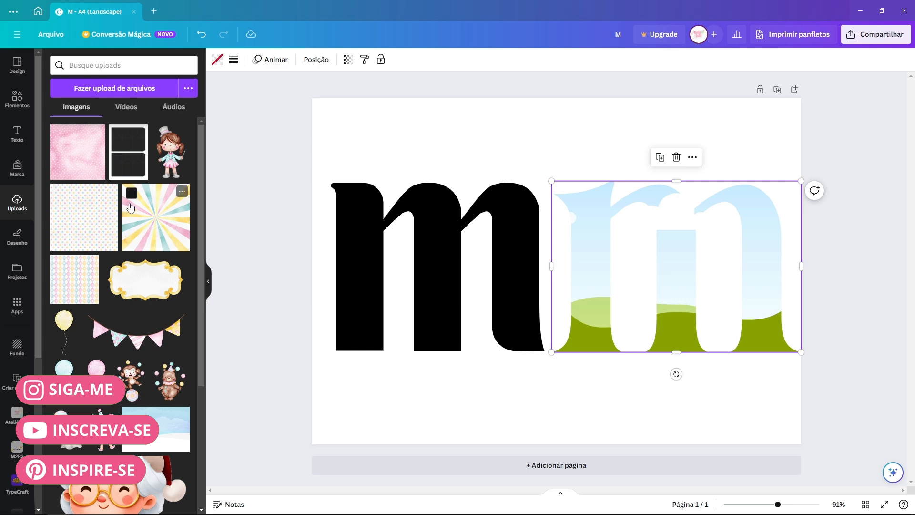
scroll(126, 211, down, 10)
scroll(168, 202, up, 10)
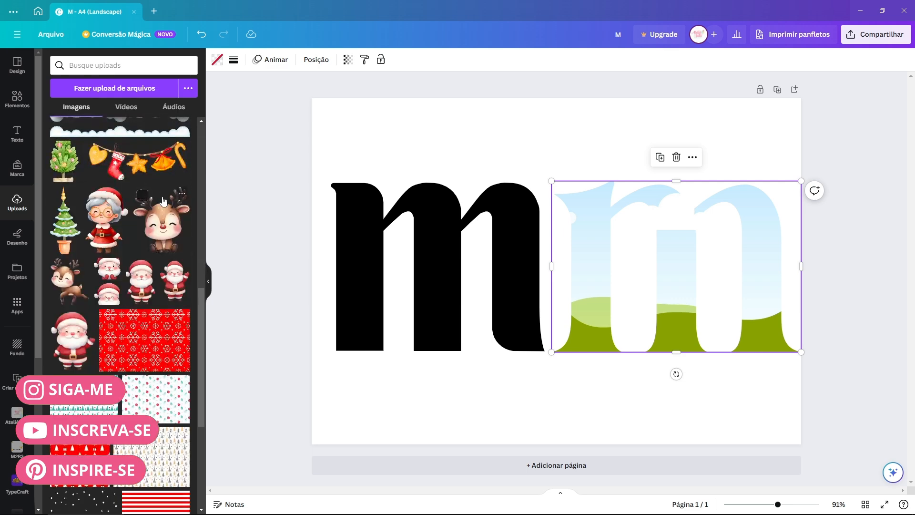
scroll(170, 205, up, 2)
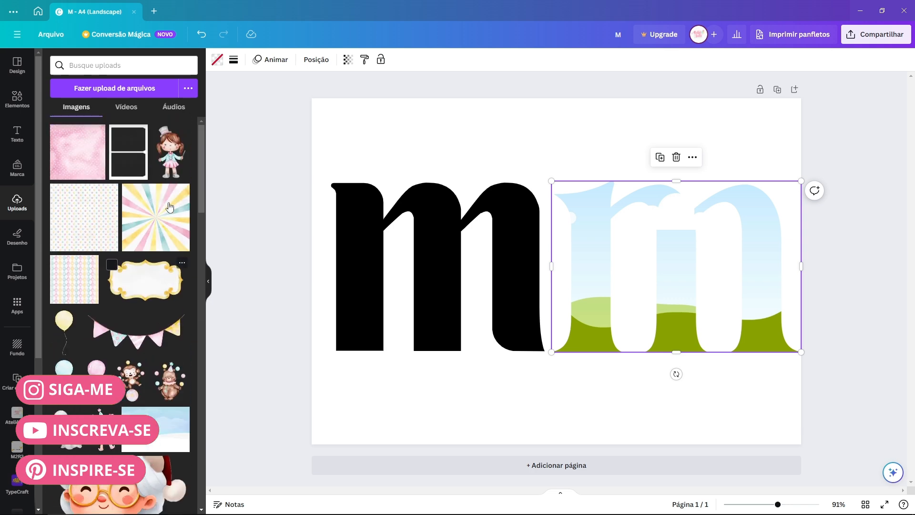
drag(76, 159, 572, 276)
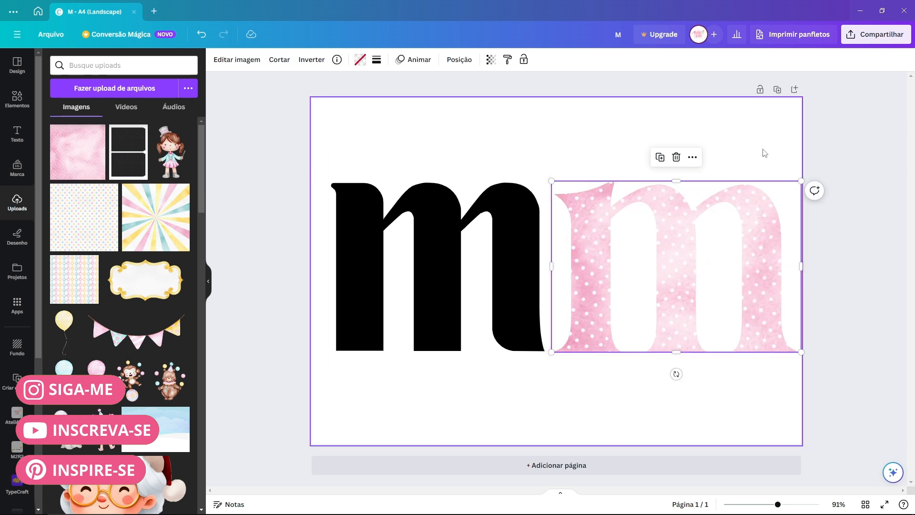
mouse_move(691, 227)
mouse_down()
mouse_move(672, 221)
mouse_move(701, 200)
mouse_move(686, 227)
mouse_move(691, 245)
mouse_up()
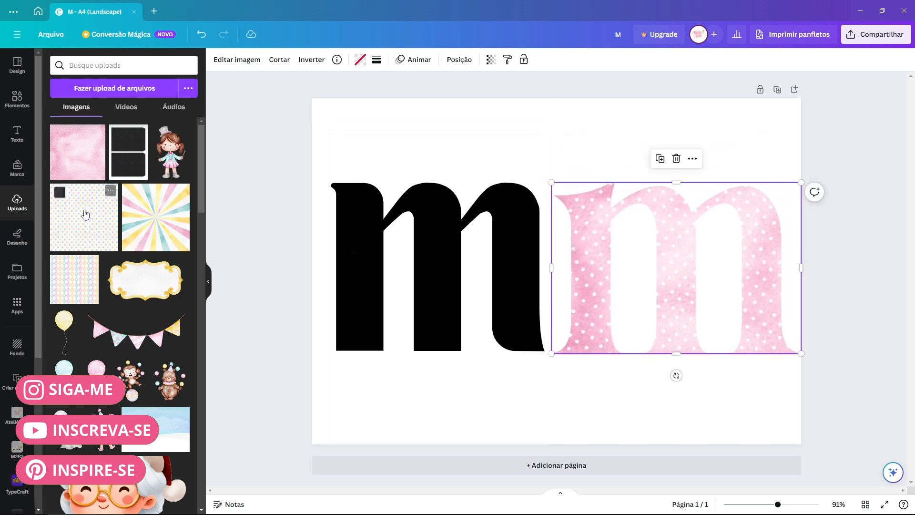
- Try to fill the black text letter with the pink polka-dot image
drag(59, 134, 405, 224)
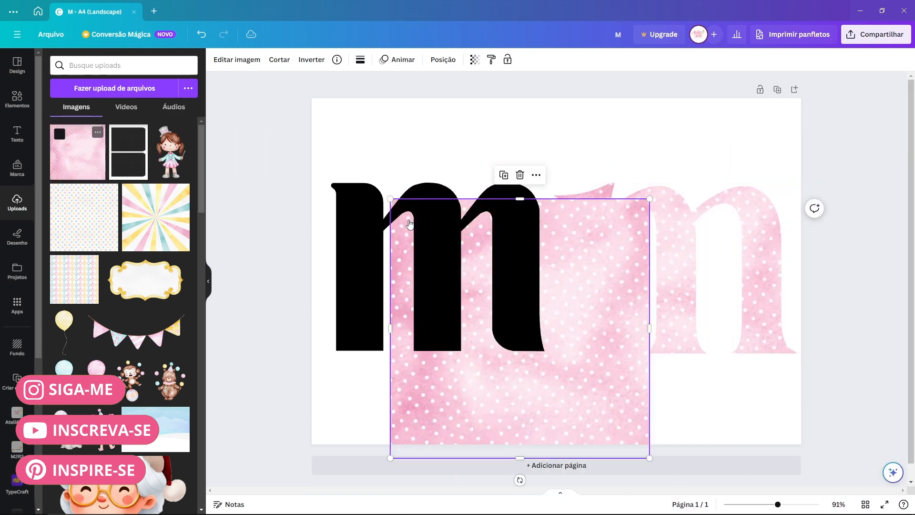
drag(422, 337, 369, 379)
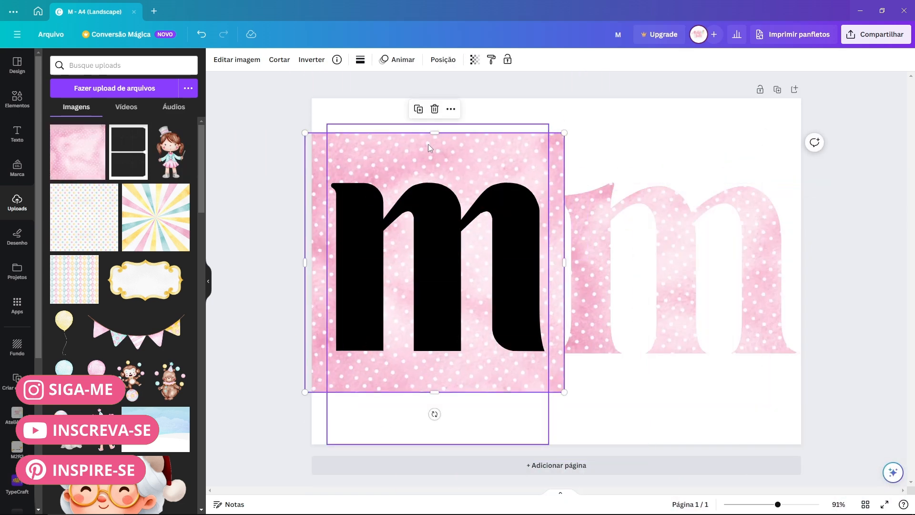
key(ctrl+z)
drag(559, 151, 582, 380)
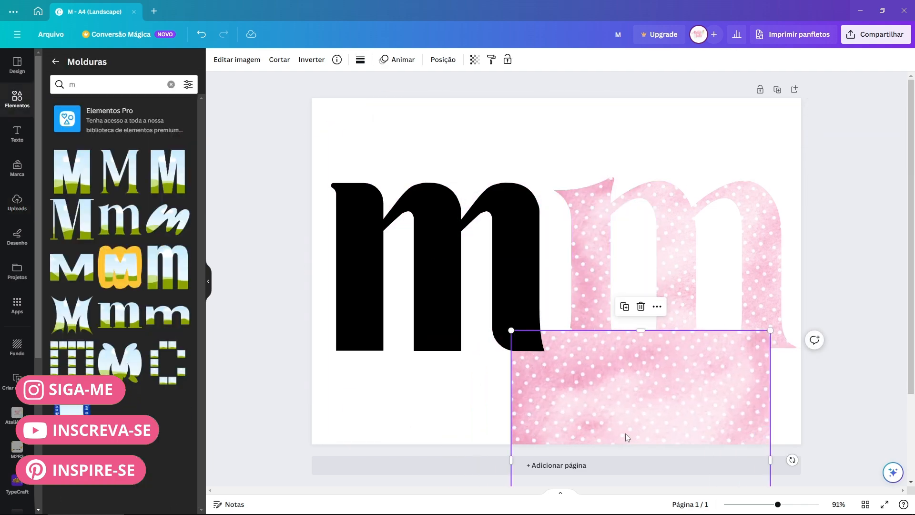
drag(453, 215, 435, 198)
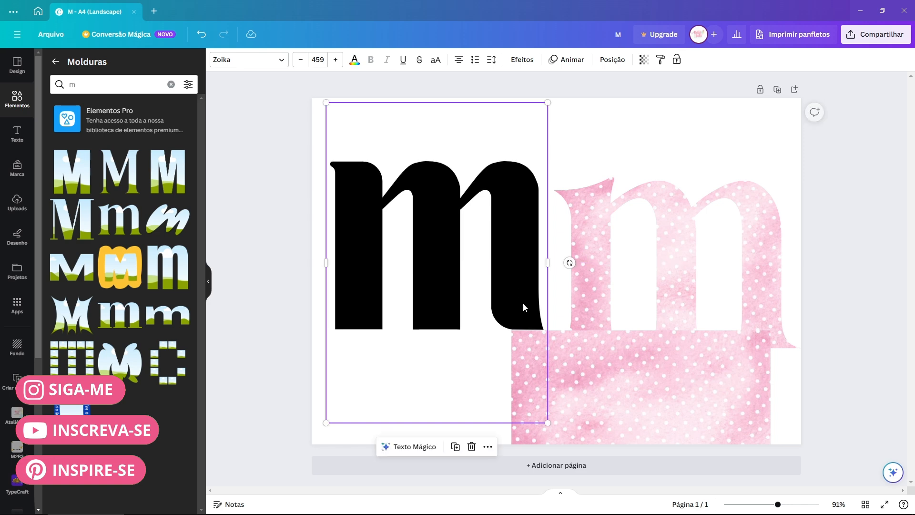
drag(619, 381, 662, 219)
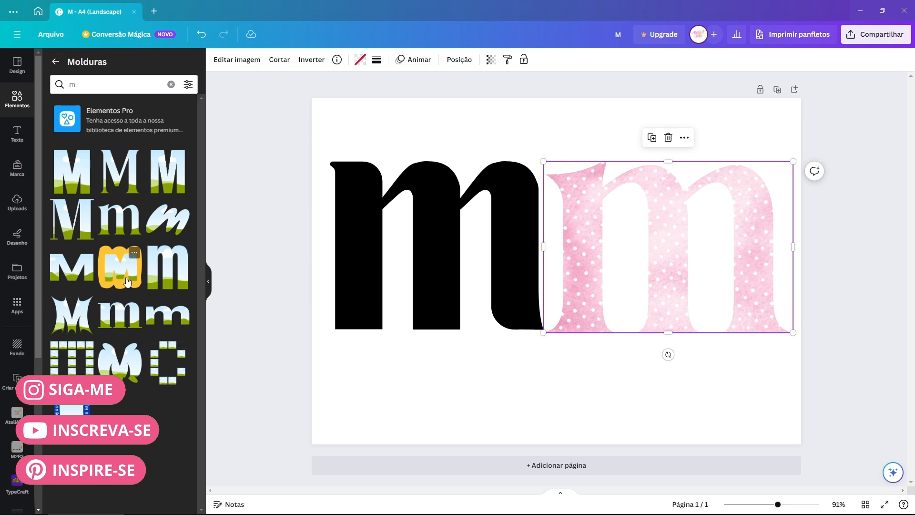
- Move the pink frame letter to the page's upper-right area and the black letter against the page's left edge
drag(694, 177, 666, 173)
drag(491, 195, 477, 212)
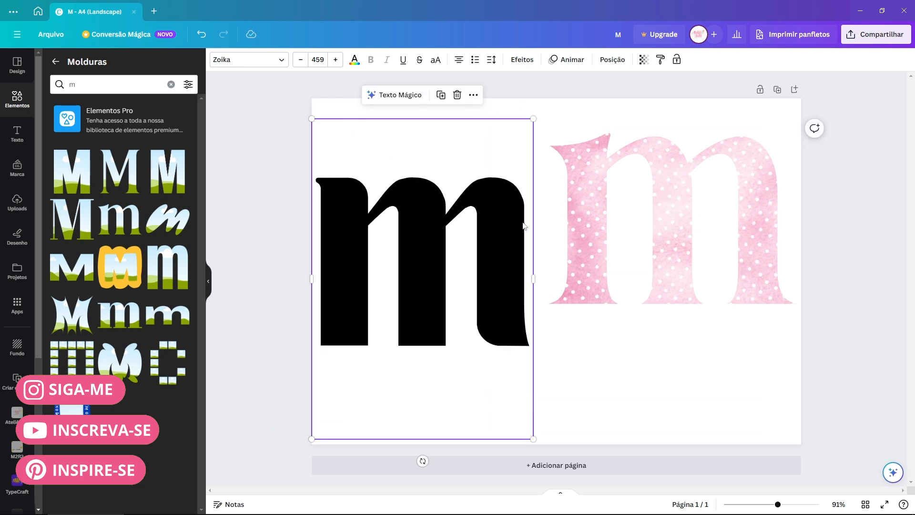
click(676, 165)
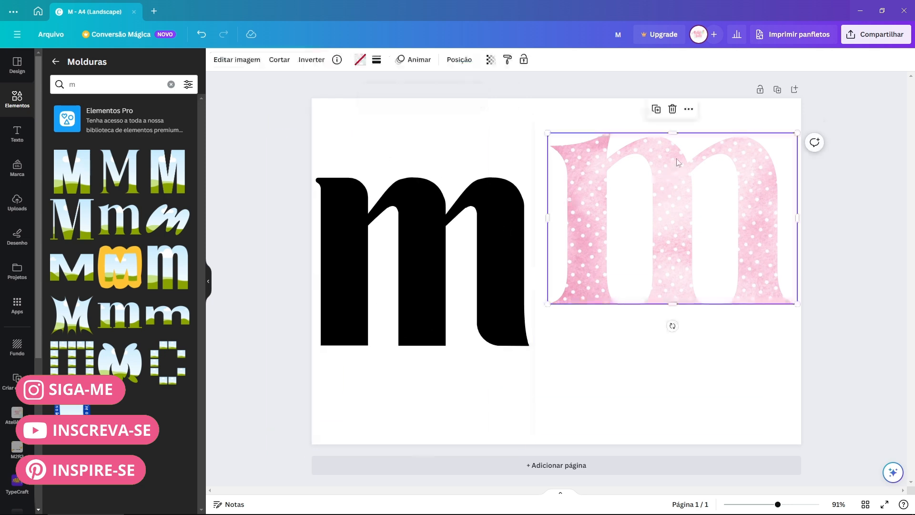
drag(635, 157, 636, 136)
- Add a solid border with a thickness of 49 to the pink m-shaped frame
click(376, 60)
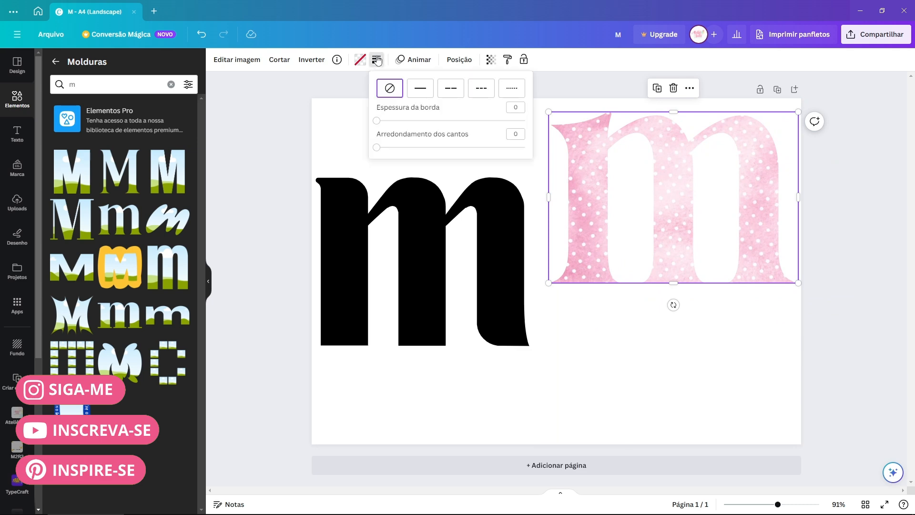
click(420, 87)
drag(381, 120, 449, 121)
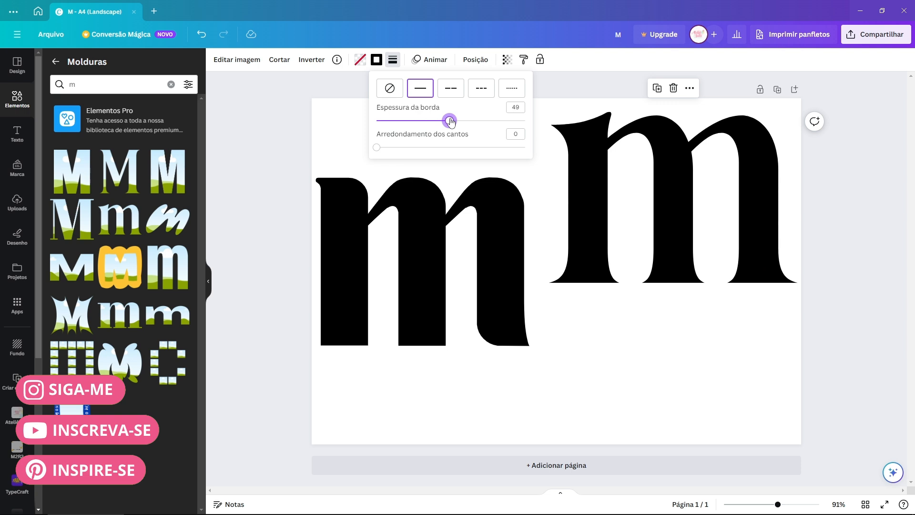
- Shift the black text letter slightly and apply the Contorno effect to it with a thickness of 40
click(420, 215)
mouse_move(420, 216)
mouse_down()
mouse_move(439, 172)
mouse_move(423, 165)
mouse_move(419, 228)
mouse_up()
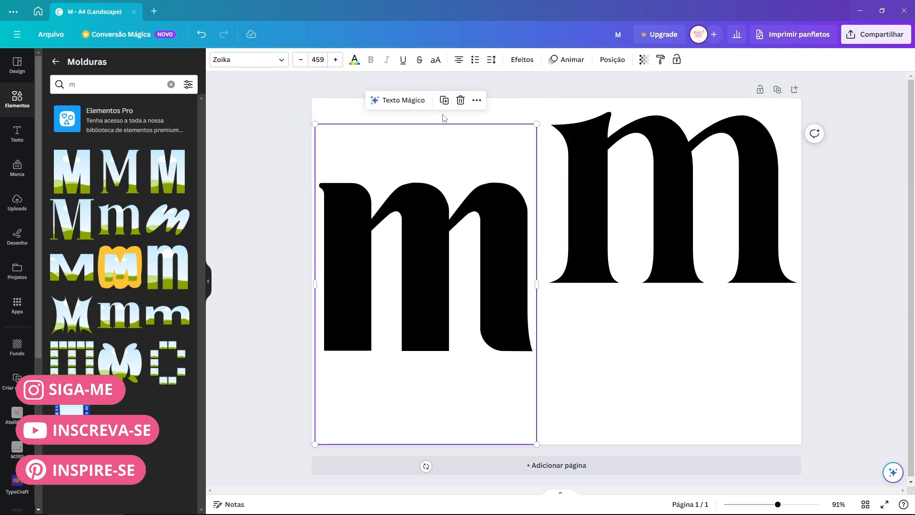
click(523, 60)
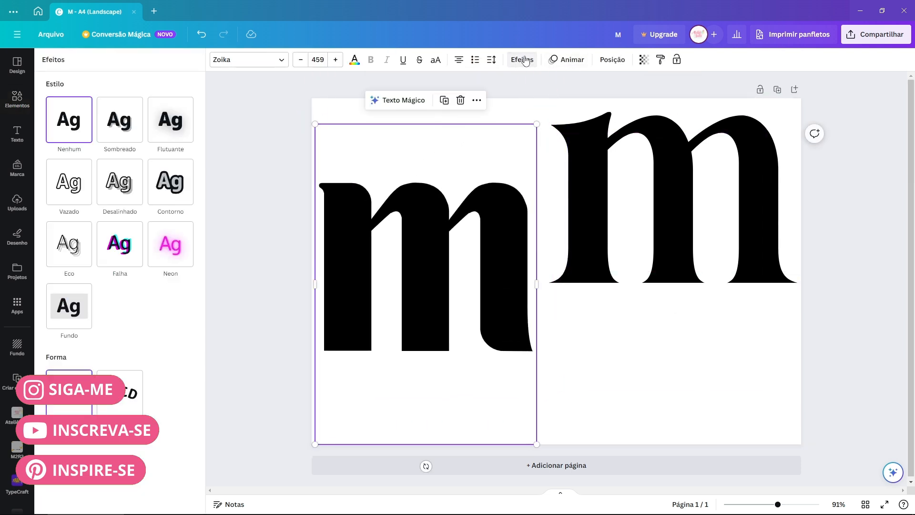
click(172, 189)
mouse_move(82, 243)
mouse_down()
mouse_move(127, 243)
mouse_move(59, 243)
mouse_move(97, 243)
mouse_move(75, 243)
mouse_up()
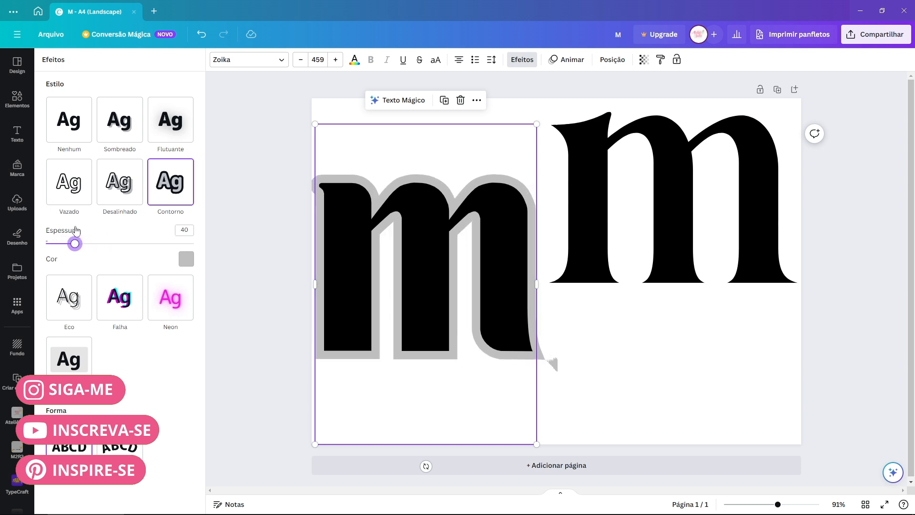
- Set the text letter's outline colour to coral red and its thickness to 37
click(186, 259)
click(77, 445)
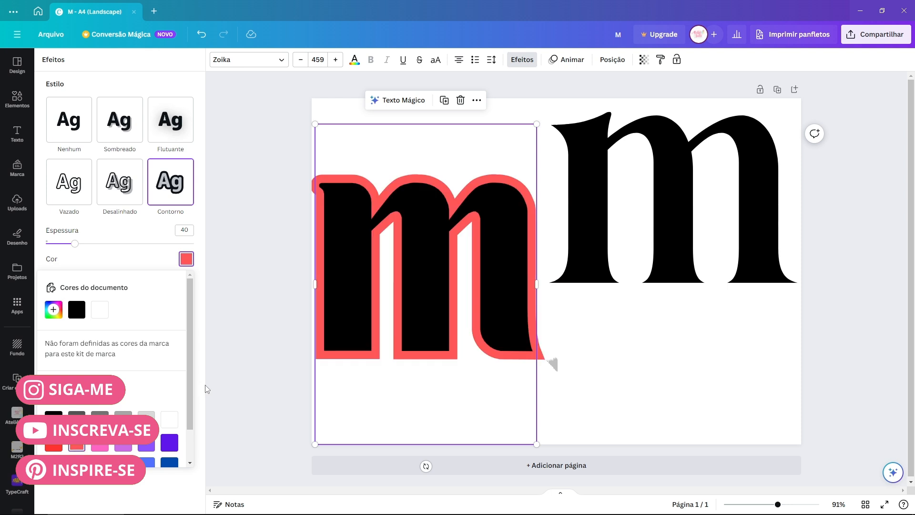
drag(75, 243, 84, 245)
drag(135, 247, 74, 244)
- Change the m-shaped frame's border to purple and set its thickness to 31
click(671, 179)
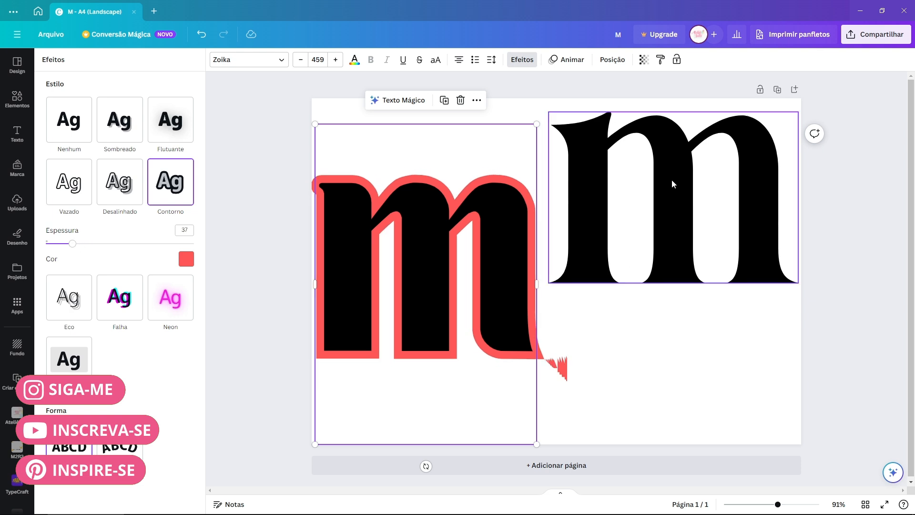
click(394, 60)
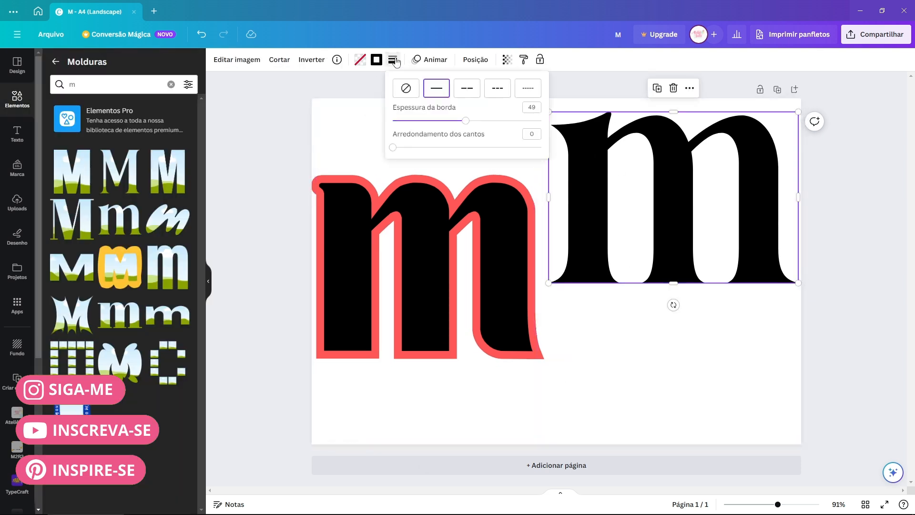
click(376, 59)
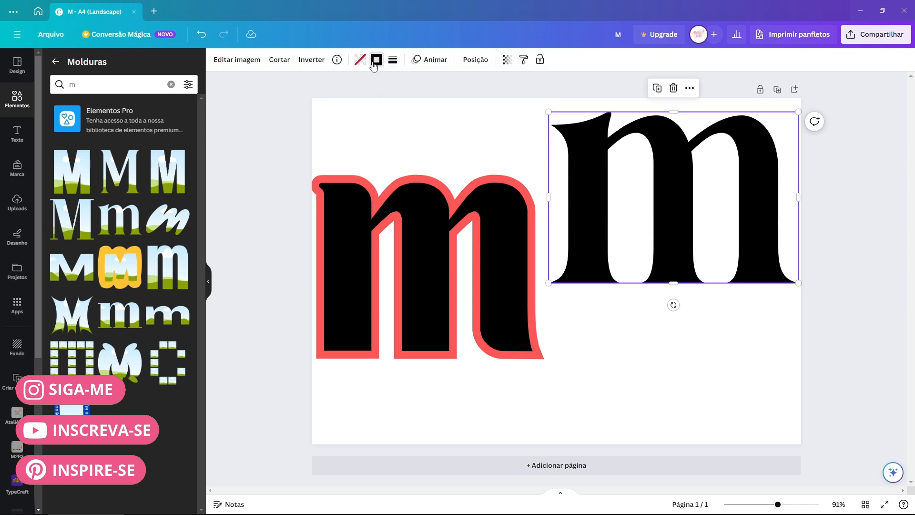
click(135, 335)
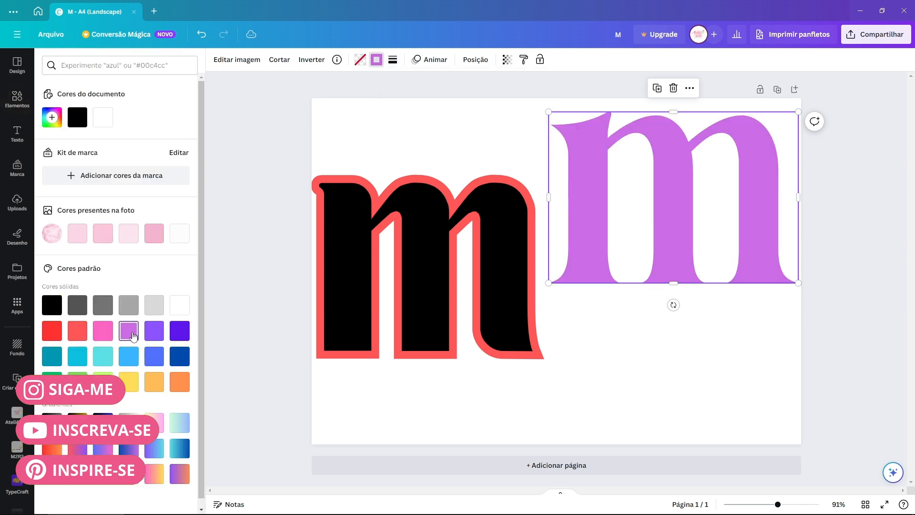
click(394, 59)
drag(466, 120, 445, 119)
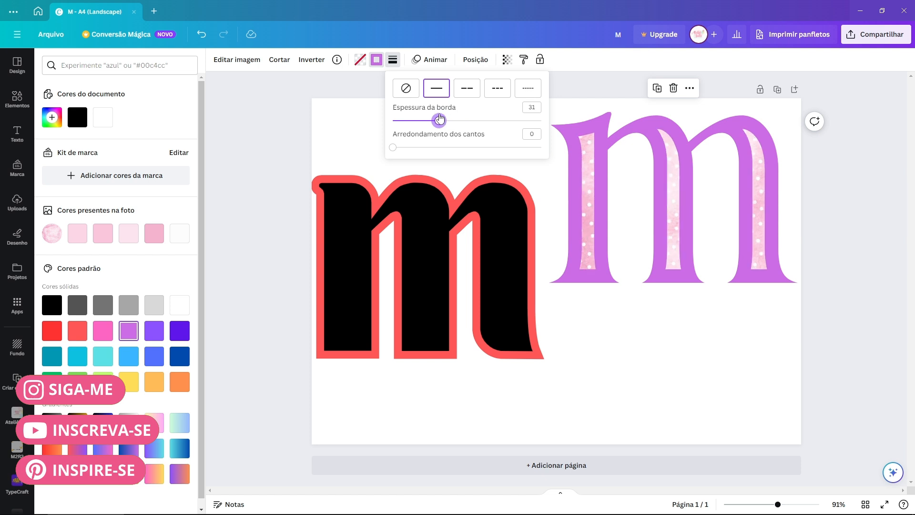
- Reposition the outlined text letter in the page's left half and take the purple-bordered frame off the page
drag(444, 205, 447, 185)
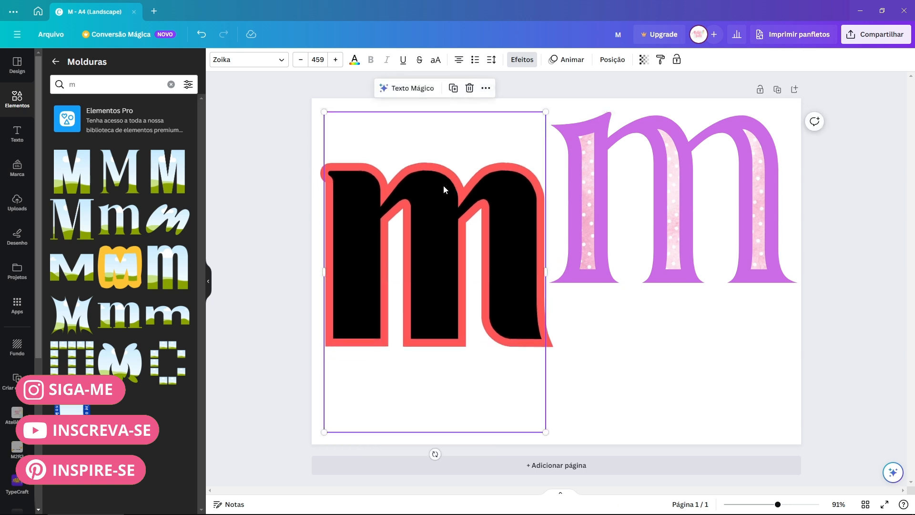
mouse_move(443, 189)
mouse_down()
mouse_move(450, 128)
mouse_move(453, 198)
mouse_move(454, 181)
mouse_move(427, 184)
mouse_up()
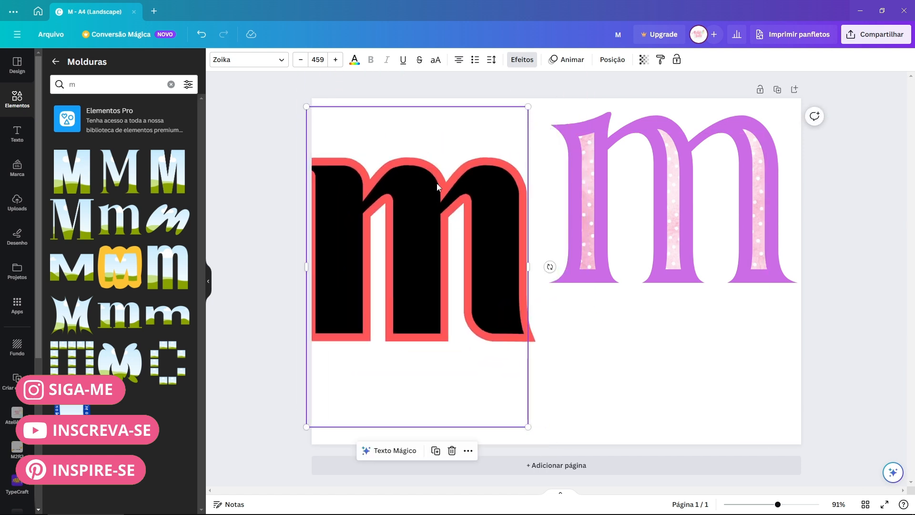
mouse_move(490, 177)
mouse_down()
mouse_move(497, 169)
mouse_move(472, 200)
mouse_move(468, 178)
mouse_move(480, 186)
mouse_up()
drag(741, 117, 721, 153)
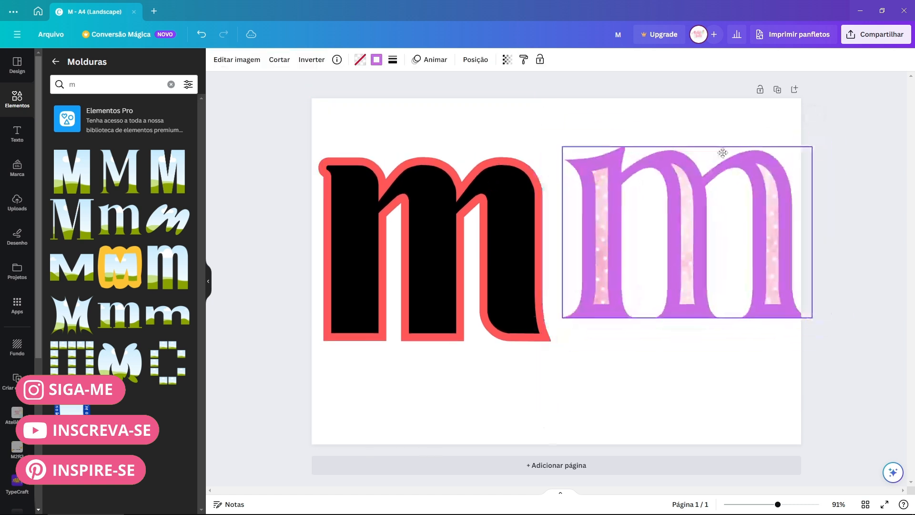
key(ctrl+z)
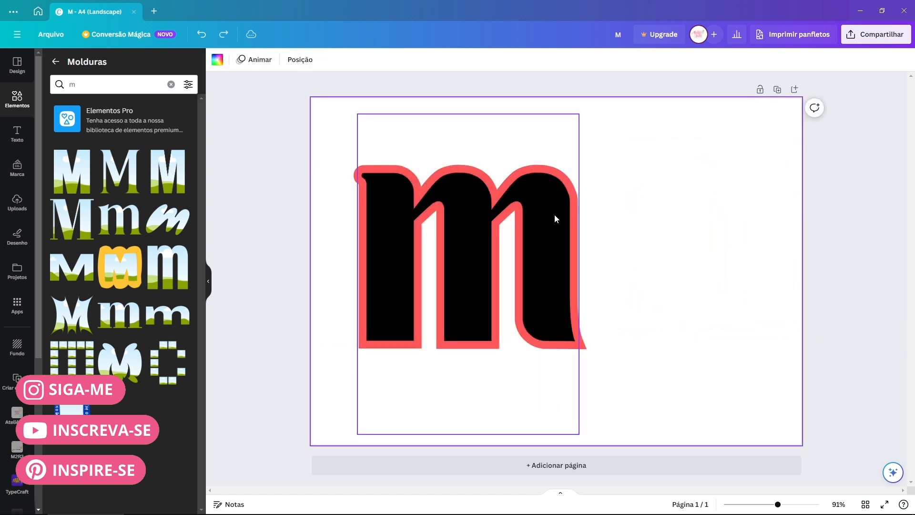
- Try a longer word in the outlined text, scaling it to font size 312 and widening its text box
click(554, 215)
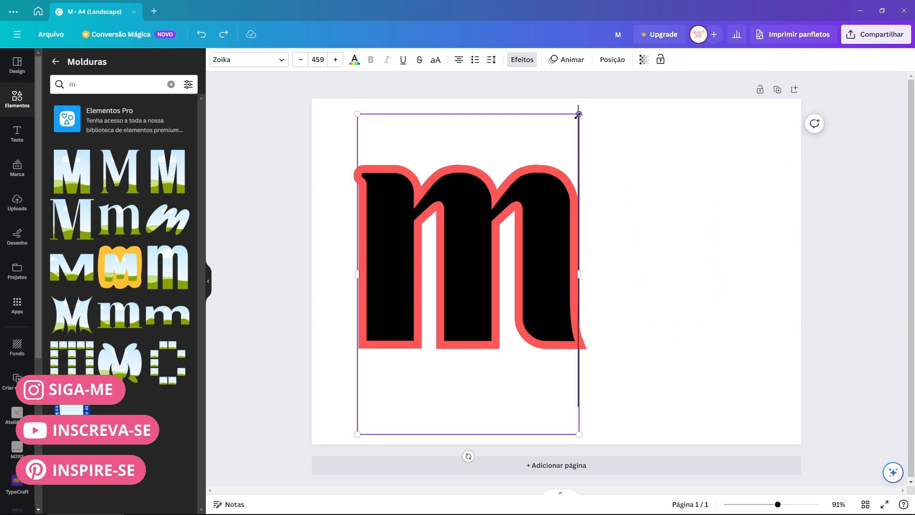
drag(579, 113, 508, 216)
scroll(485, 205, down, 10)
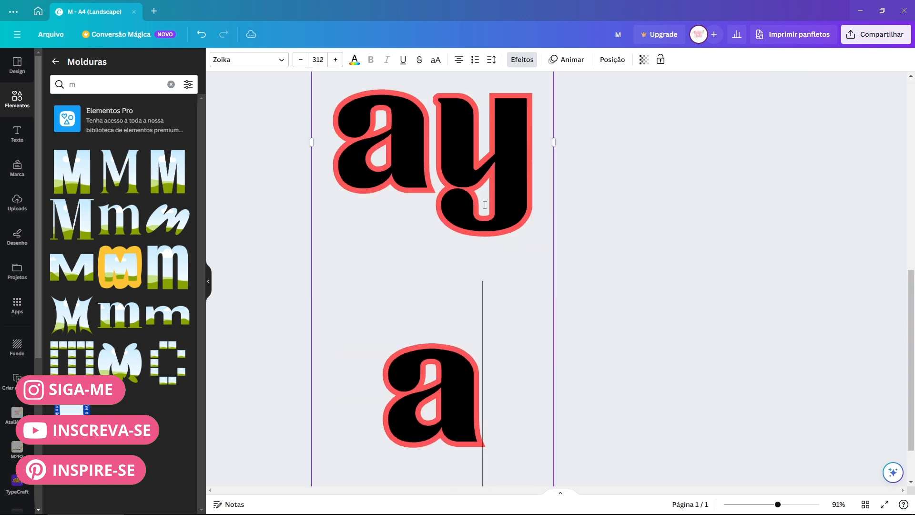
drag(555, 142, 907, 267)
- Resize the plain black letter m to font size 282 and place it below the pastel polka-dot image from the uploads
drag(302, 215, 492, 283)
drag(614, 337, 463, 231)
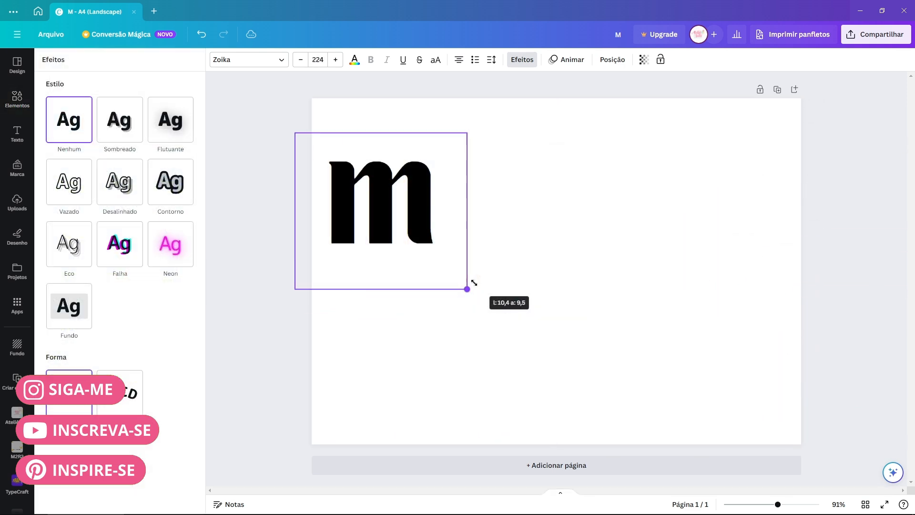
drag(472, 284, 474, 244)
drag(386, 201, 444, 228)
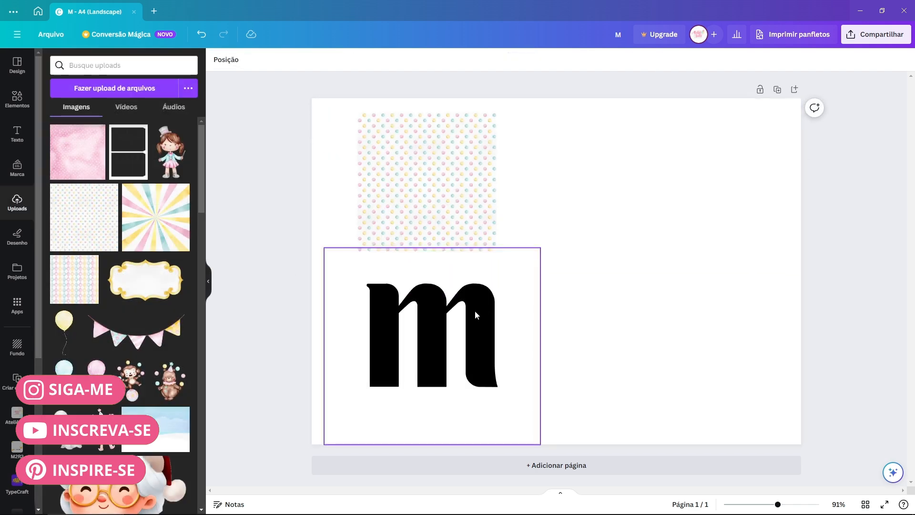
drag(474, 310, 460, 286)
- Duplicate the black letter m and place the copy to the right of the original
click(426, 149)
click(462, 290)
drag(471, 290, 619, 299)
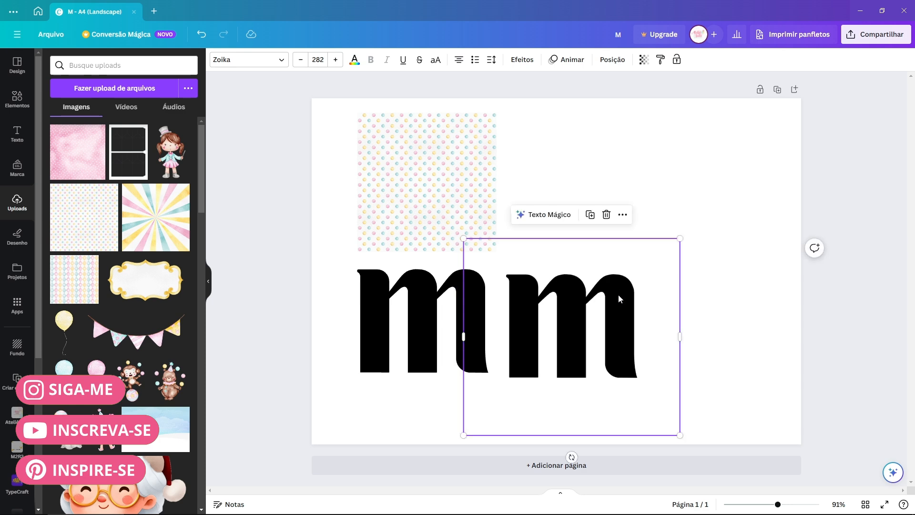
- Search the elements for "dourado", insert a gold background photo, then shrink and crop it beside the pastel polka-dot image
click(17, 100)
click(112, 66)
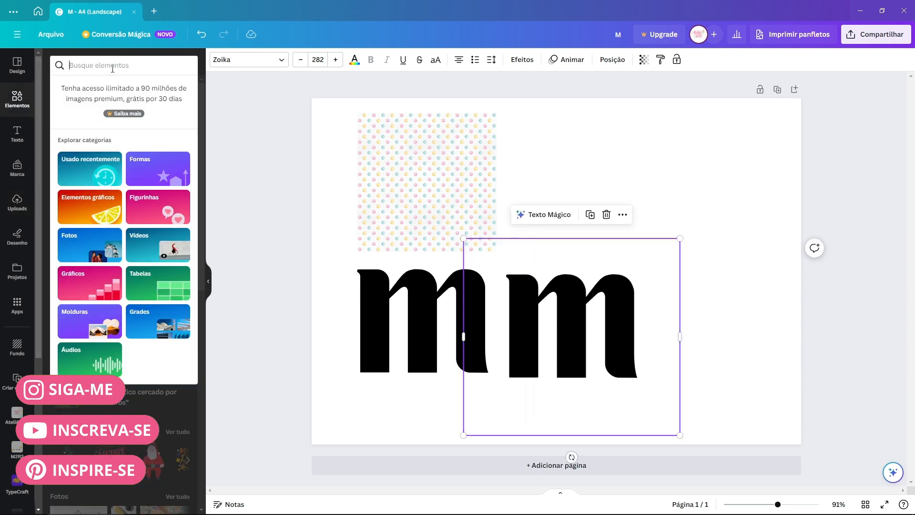
text(dourado)
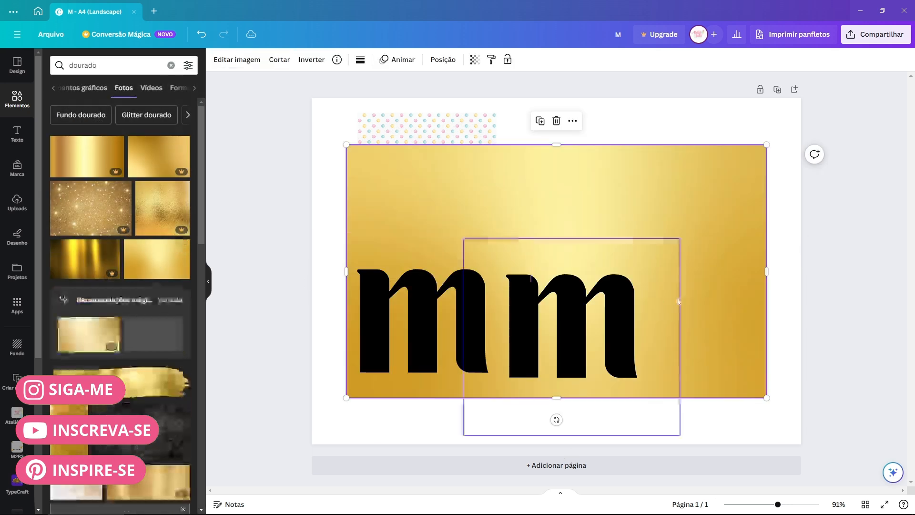
drag(767, 397, 551, 274)
drag(423, 189, 582, 159)
drag(714, 240, 734, 251)
drag(734, 182, 629, 182)
- Duplicate the second letter m and place the copy as the third letter in the row
click(615, 345)
key(ctrl+d)
drag(589, 339, 728, 337)
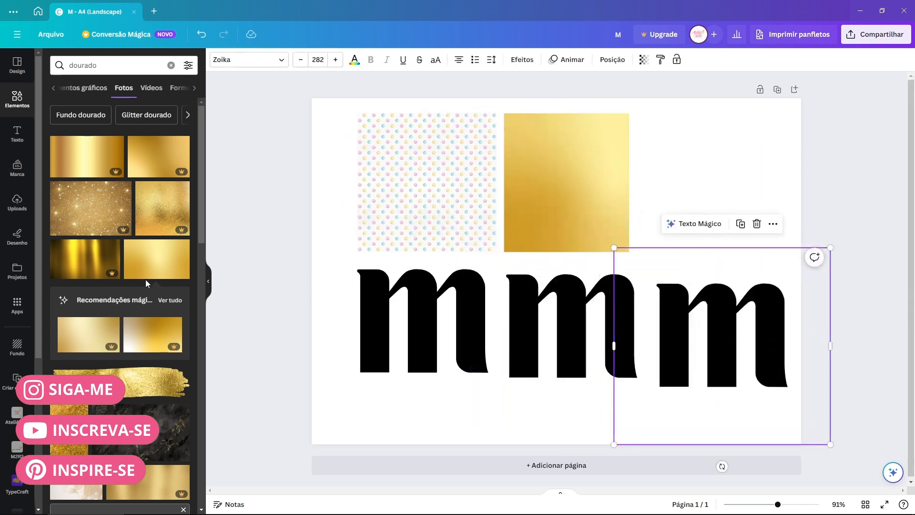
- Insert the pink polka-dot image from the uploads and resize it to fit beside the gold image, above the third letter
click(14, 202)
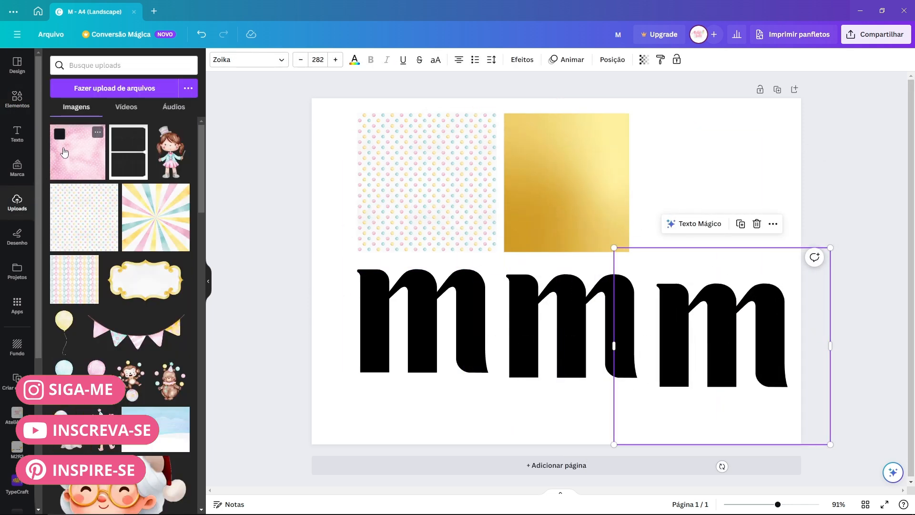
click(64, 152)
drag(554, 400, 511, 348)
drag(553, 325, 630, 267)
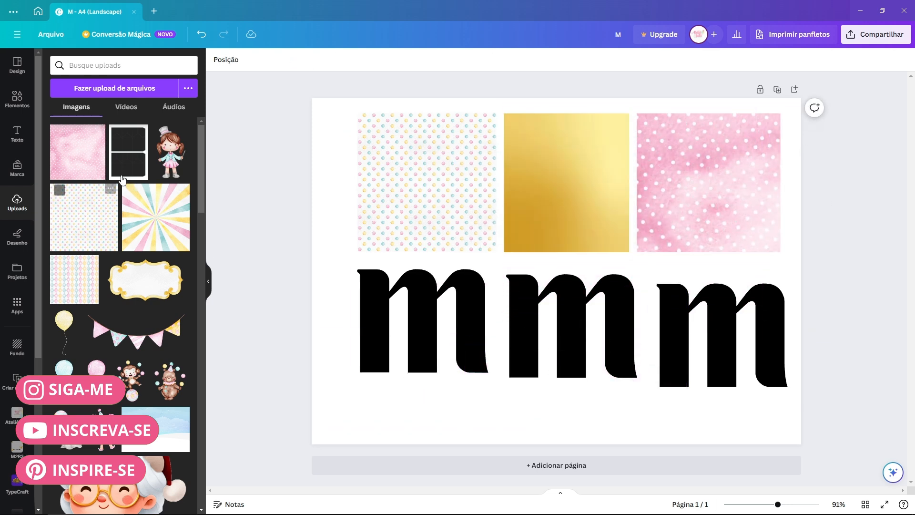
- Insert the girl with top hat and the juggling monkey from the uploads and move them over the patterned images
click(168, 153)
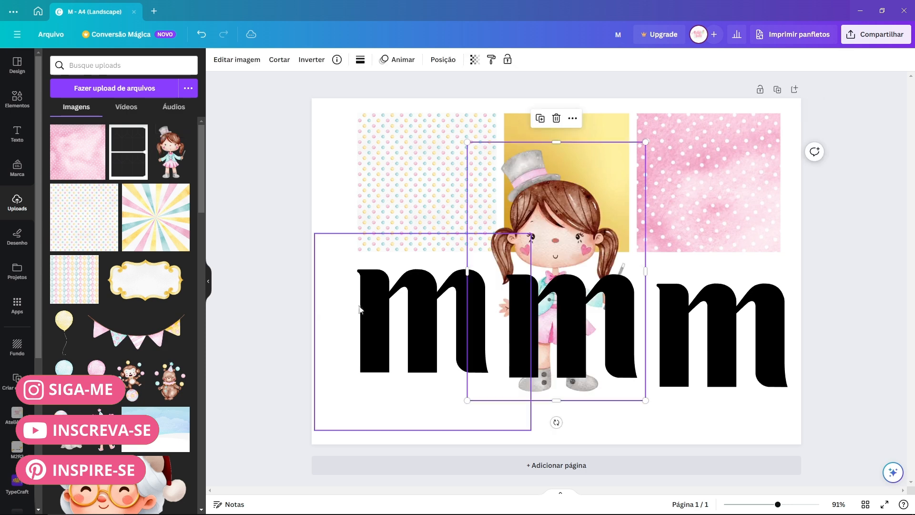
drag(518, 201, 341, 132)
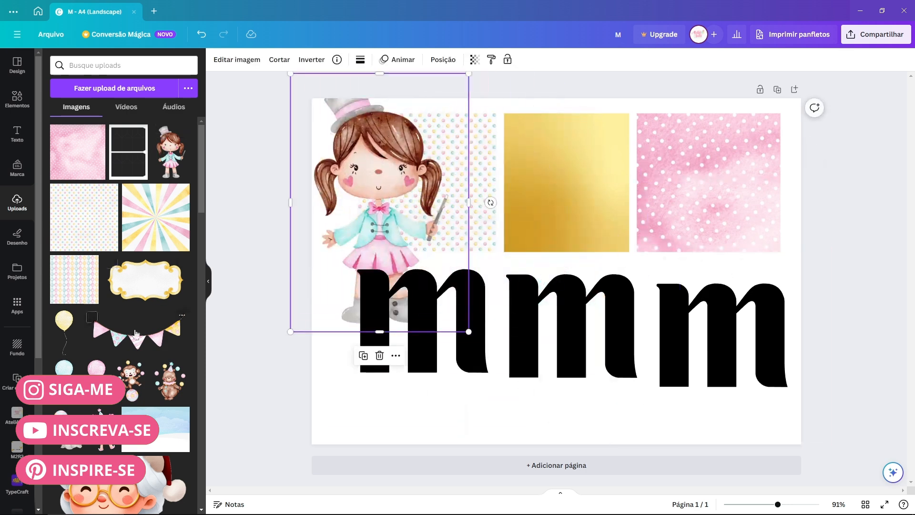
click(129, 381)
drag(558, 286, 485, 169)
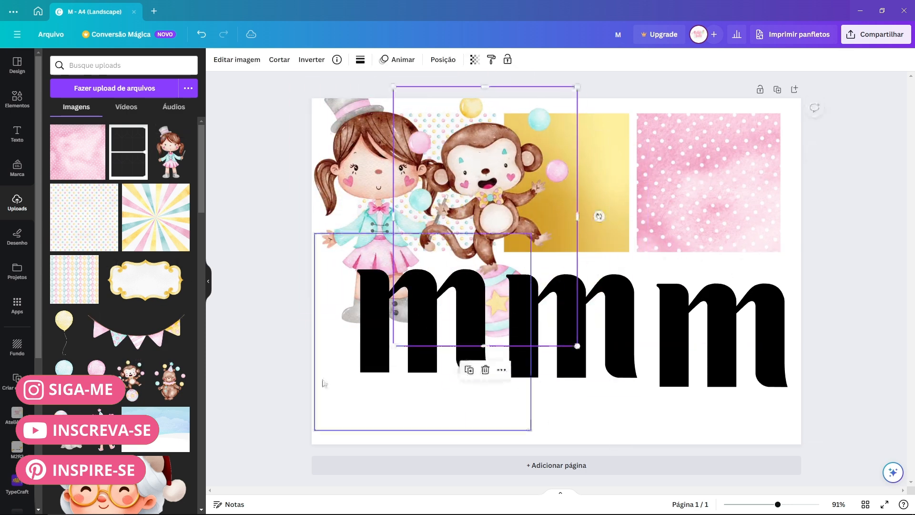
- Delete the girl and monkey illustrations from the page
click(353, 179)
click(476, 176)
drag(379, 162, 380, 158)
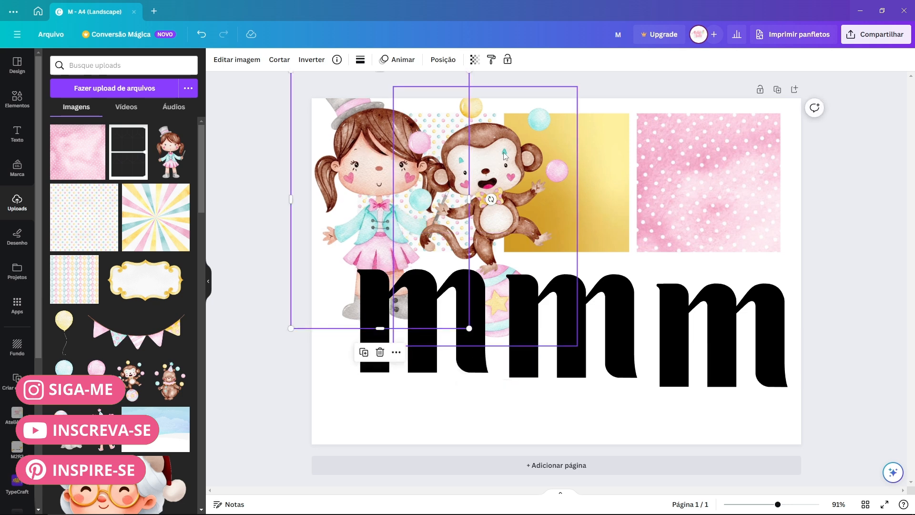
key(Delete)
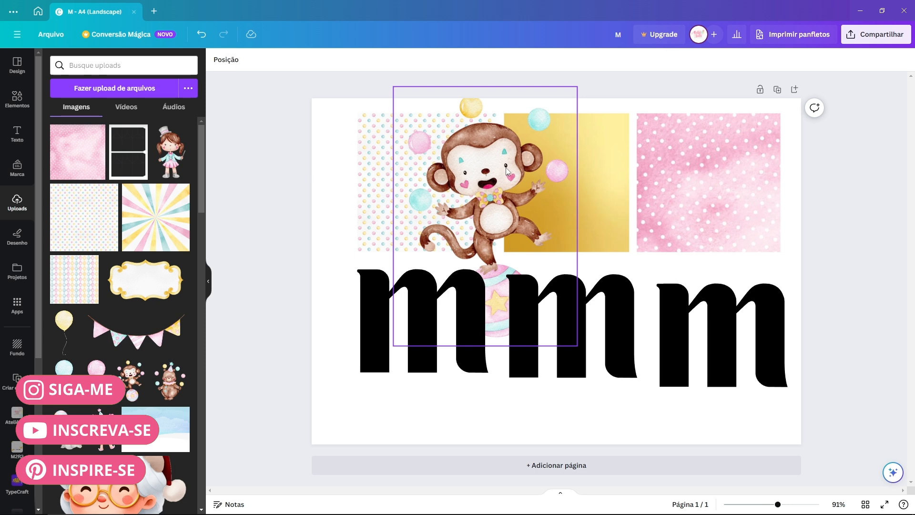
click(512, 167)
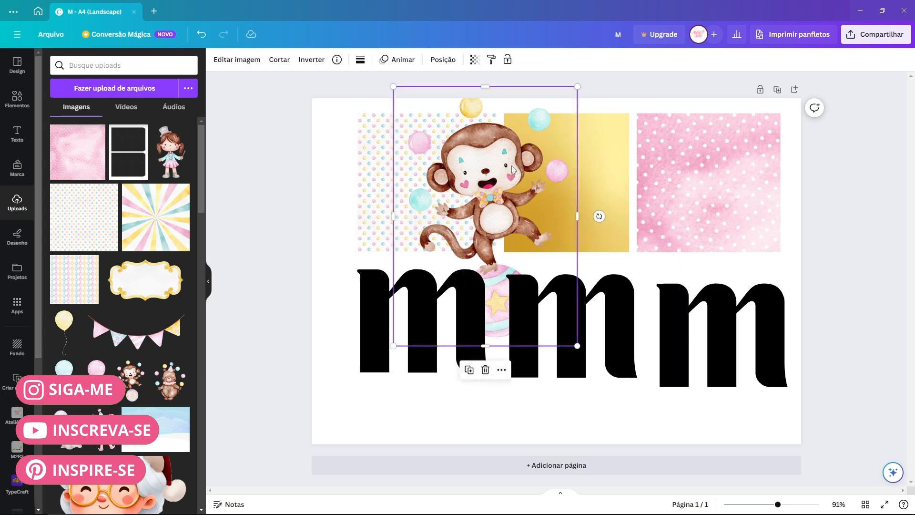
key(Delete)
- Centre the three pattern images and the row of three letters on the page, levelling the second and third letters
drag(368, 76, 853, 319)
drag(716, 364, 672, 341)
click(674, 163)
drag(536, 333, 534, 332)
click(823, 337)
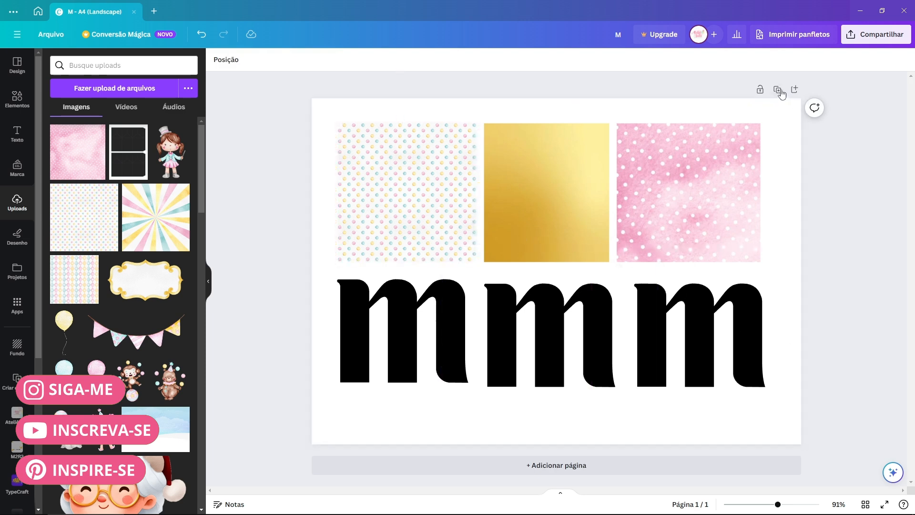
- Add a blank page, move it ahead of the page with the patterns, and select the first letter m on page 2
click(796, 91)
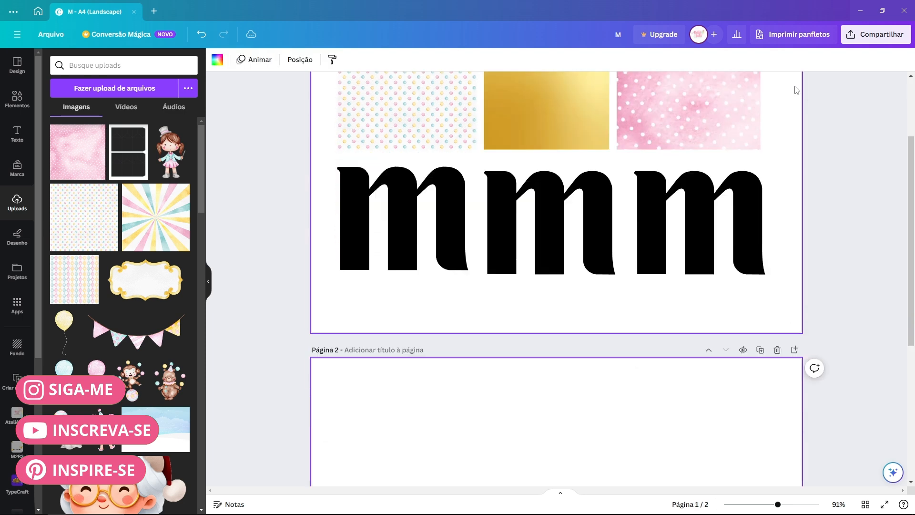
click(708, 90)
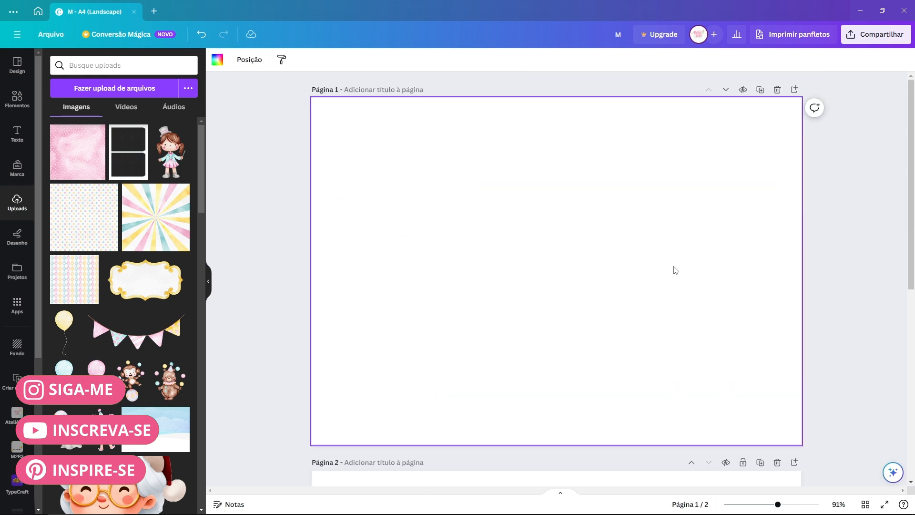
scroll(596, 309, down, 6)
click(387, 337)
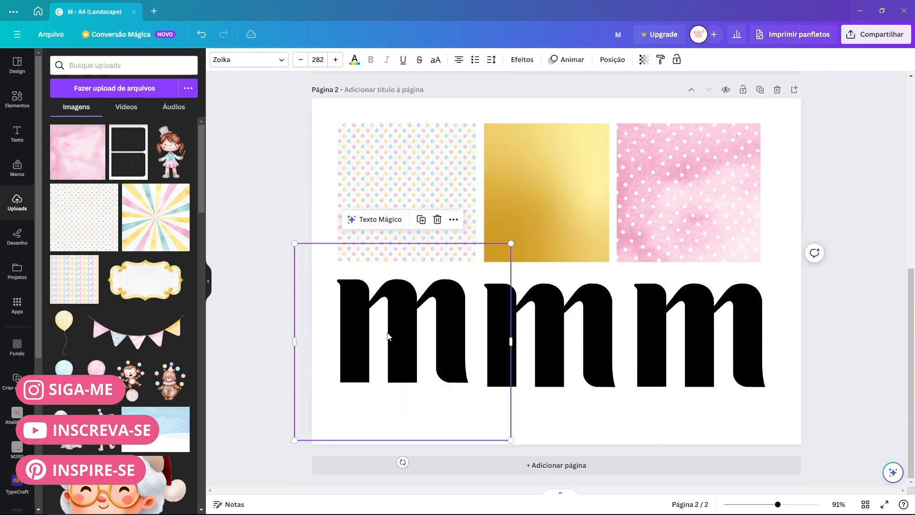
- Copy the first letter m from page 2 onto blank page 1, move it towards the upper middle, and open its position settings
key(ctrl+x)
scroll(509, 265, up, 6)
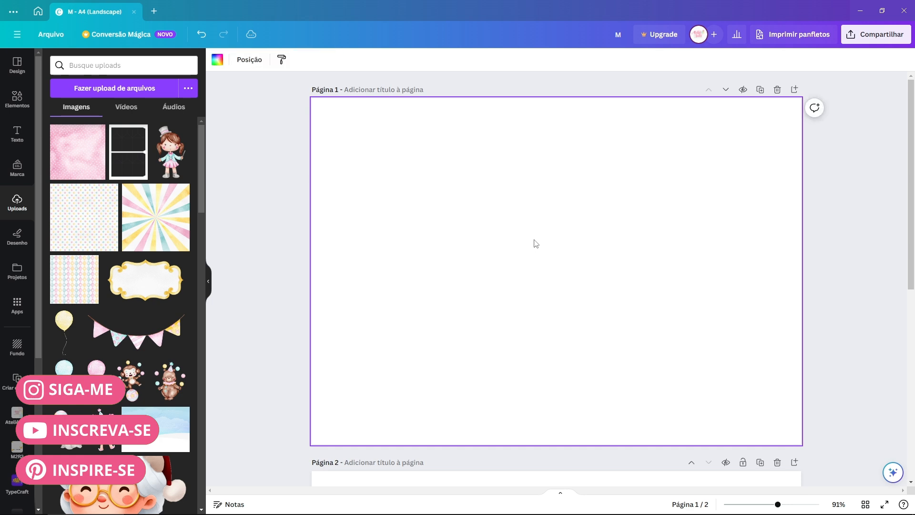
key(ctrl+v)
drag(456, 298, 569, 222)
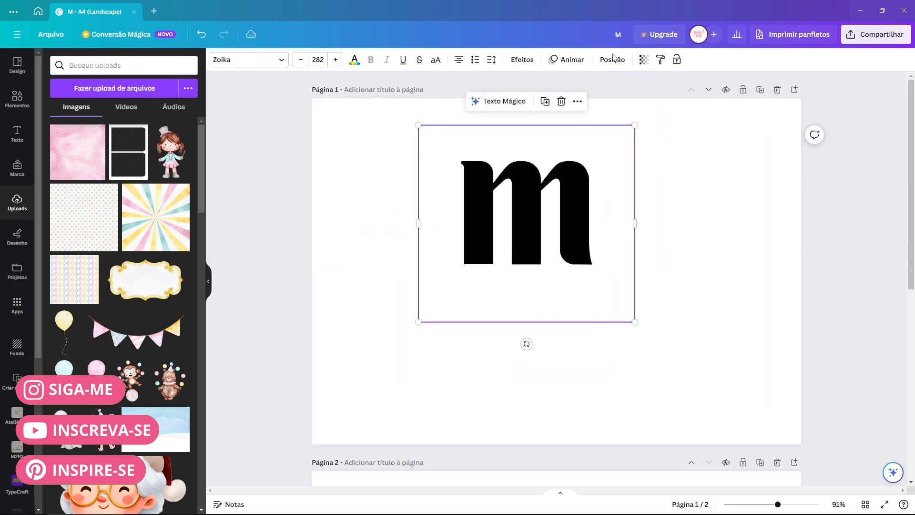
click(613, 60)
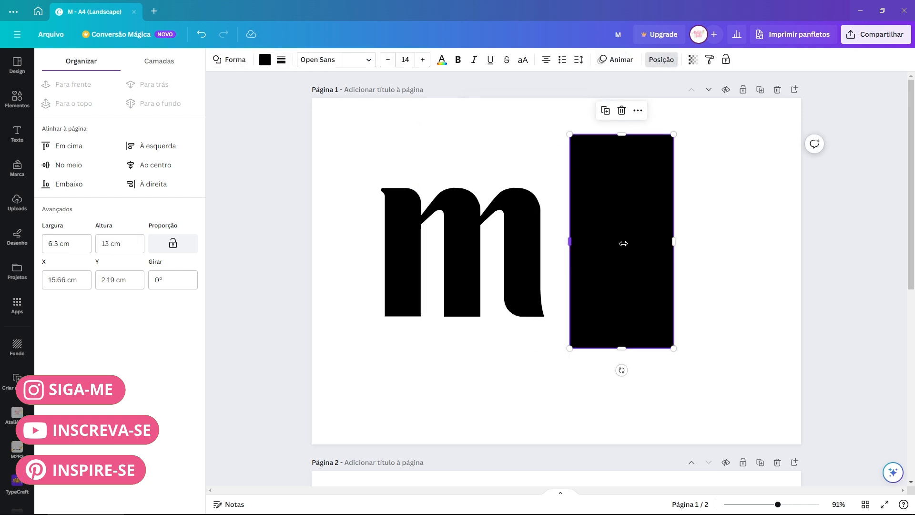
- Narrow the black rectangle to 1.5 cm as a stem-width gauge and enlarge the m to font size 450 against it
drag(570, 240, 648, 240)
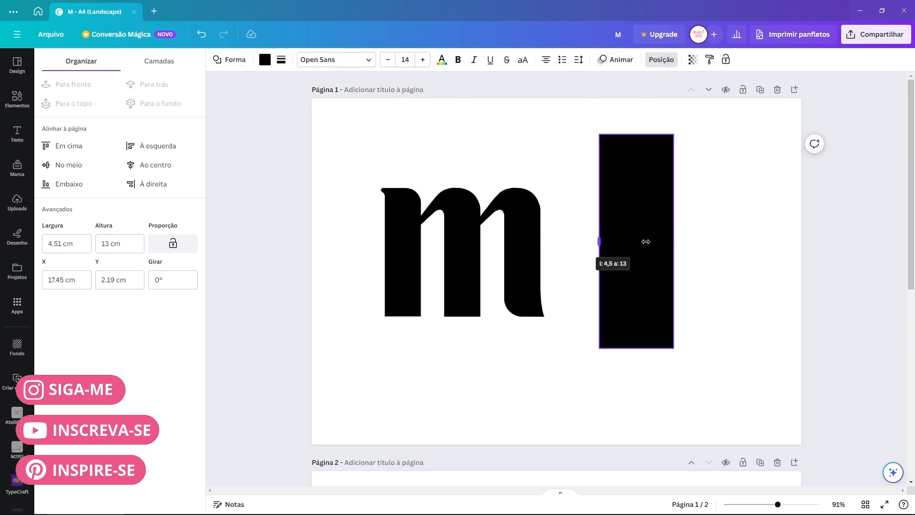
drag(650, 190, 579, 190)
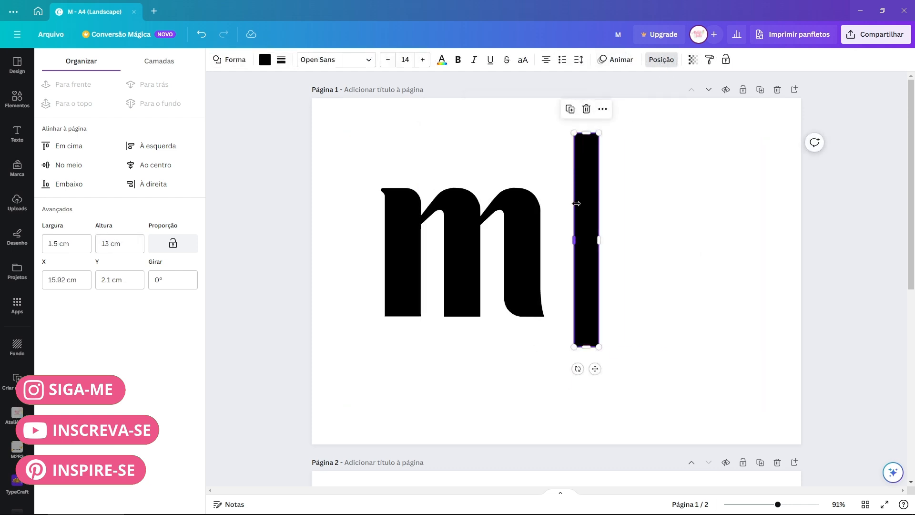
drag(675, 189, 567, 199)
drag(570, 143, 656, 96)
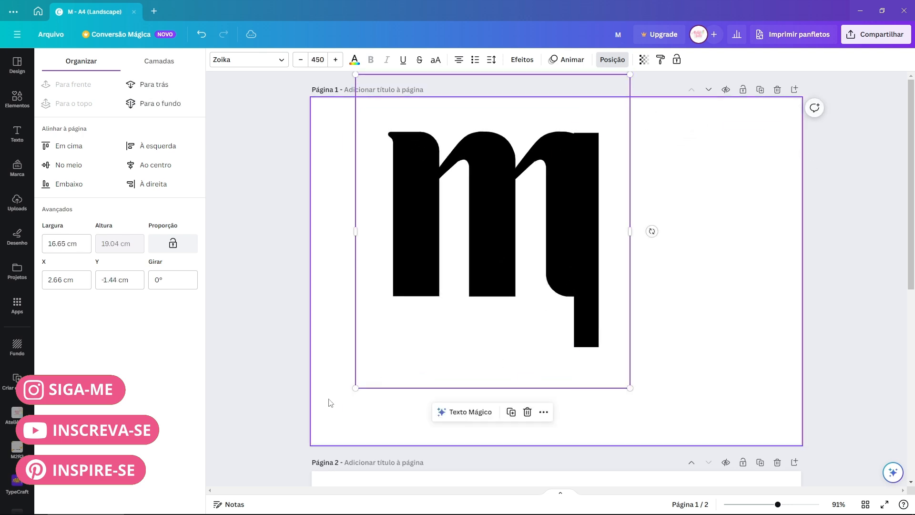
- Enlarge the m on page 1 to font size 607 and arrange it on the page with the 1.5 cm rectangle beside it
drag(355, 388, 276, 440)
mouse_move(632, 84)
mouse_down()
mouse_move(678, 81)
mouse_move(634, 94)
mouse_up()
drag(574, 191, 417, 208)
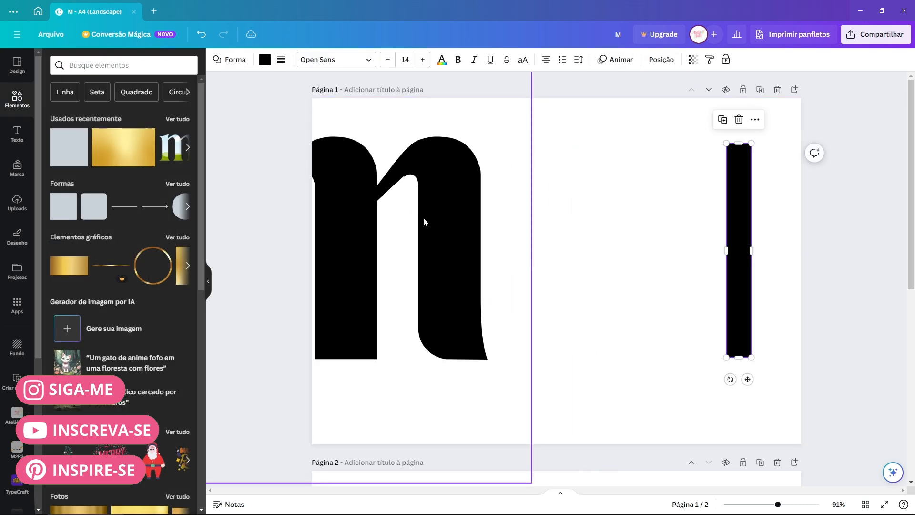
drag(423, 217, 603, 192)
double_click(666, 206)
click(666, 206)
click(777, 178)
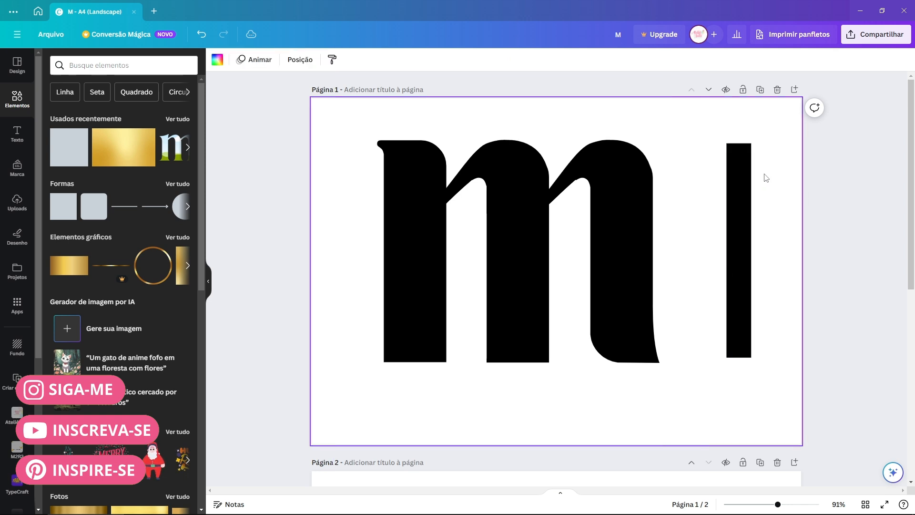
- Delete the 1.5 cm black rectangle and shift the large m towards the left side of page 1
drag(640, 202, 628, 206)
drag(582, 306, 556, 333)
click(747, 265)
drag(739, 230, 714, 238)
key(Delete)
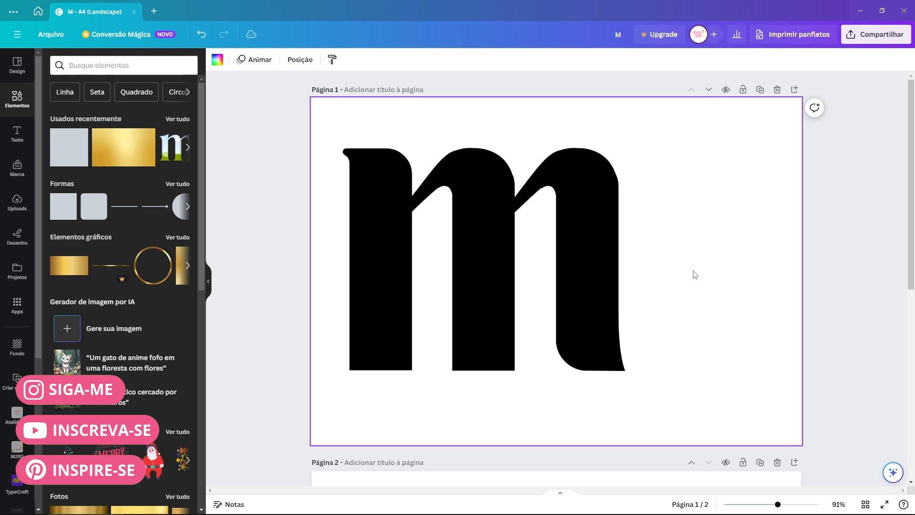
click(593, 242)
drag(592, 243, 576, 209)
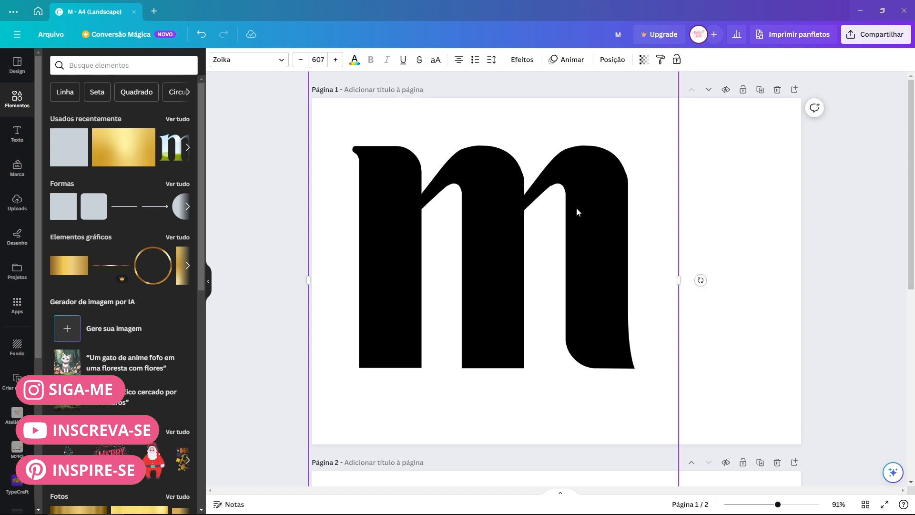
drag(619, 214, 580, 186)
scroll(575, 194, down, 7)
click(411, 240)
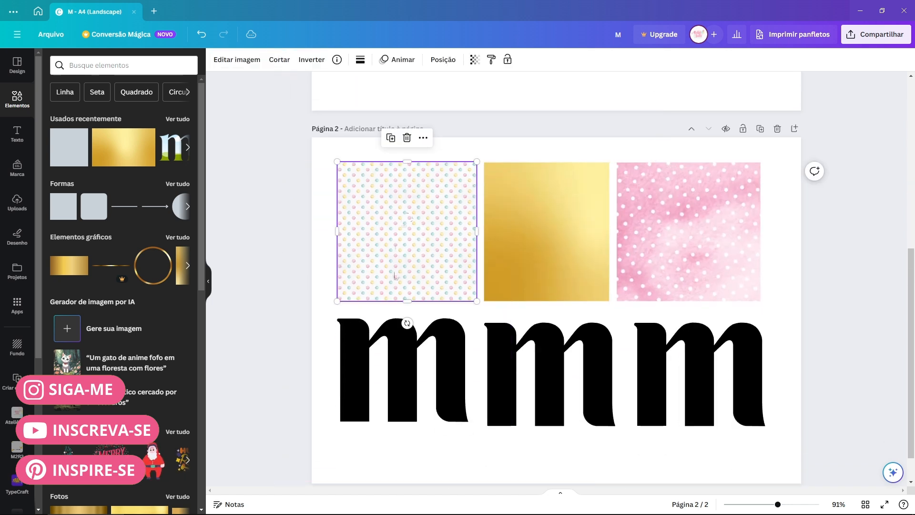
click(399, 336)
click(401, 237)
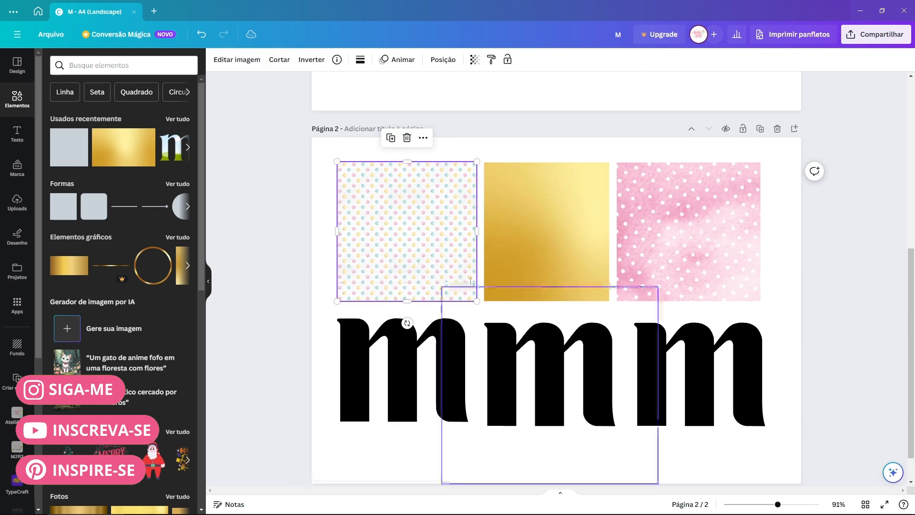
scroll(471, 279, up, 7)
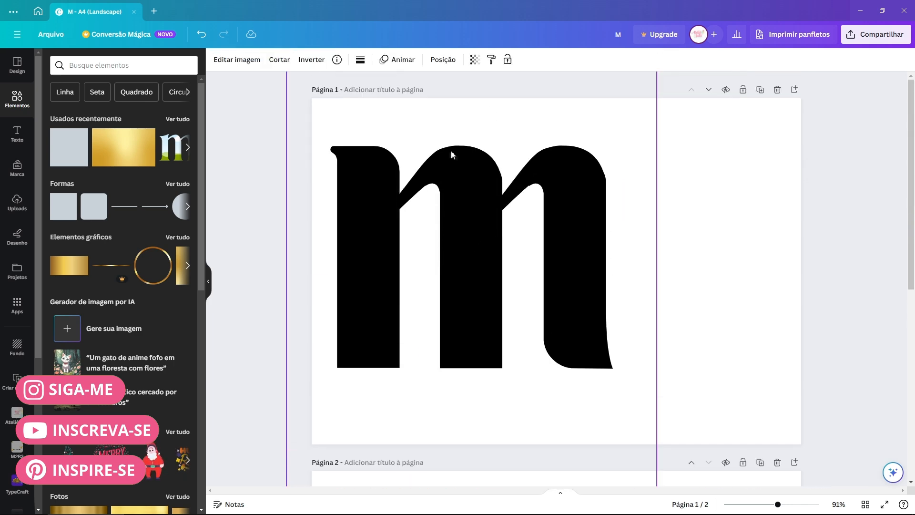
- Change the text colour of the large m on page 1 to white
click(428, 210)
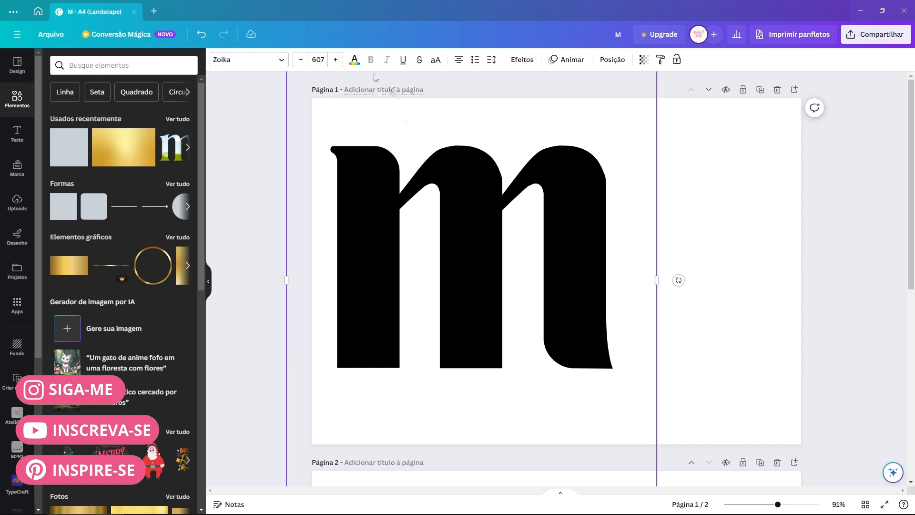
click(352, 61)
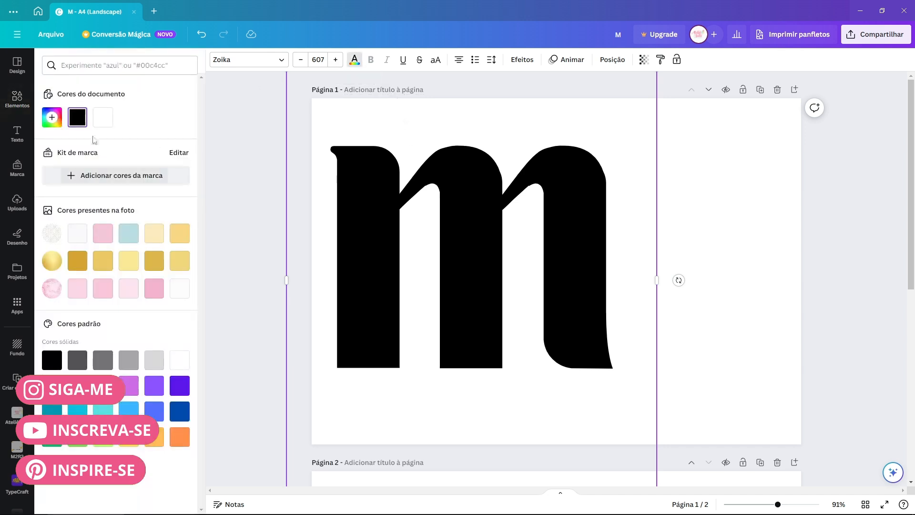
click(104, 117)
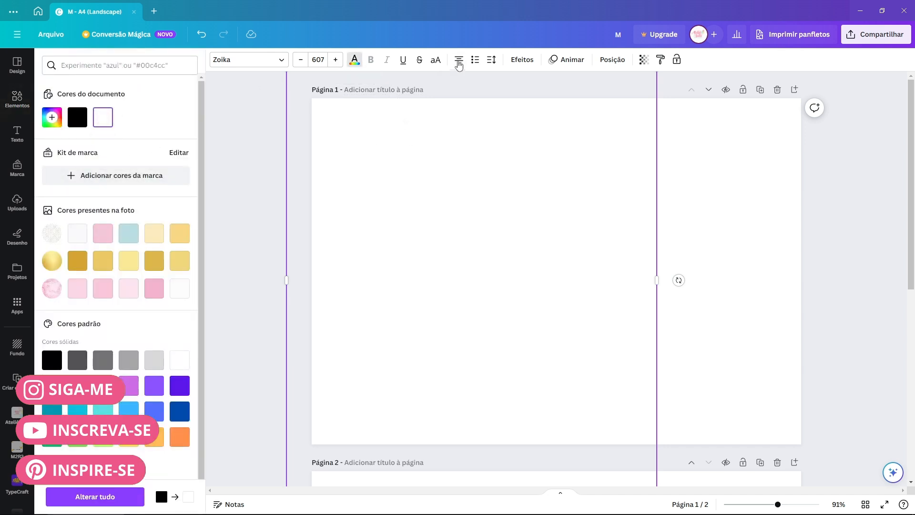
- Apply the Contorno effect to the white m with thickness 1 and a medium grey outline colour
click(517, 59)
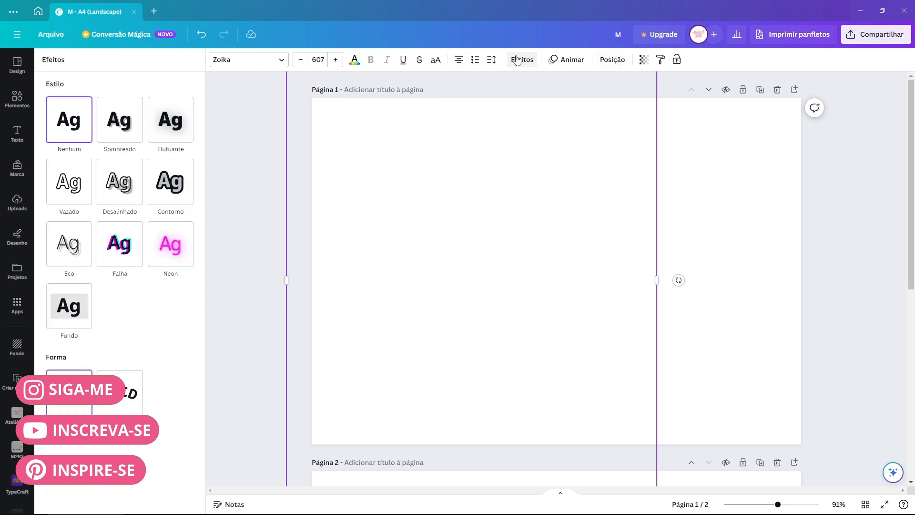
click(164, 196)
drag(82, 244, 4, 257)
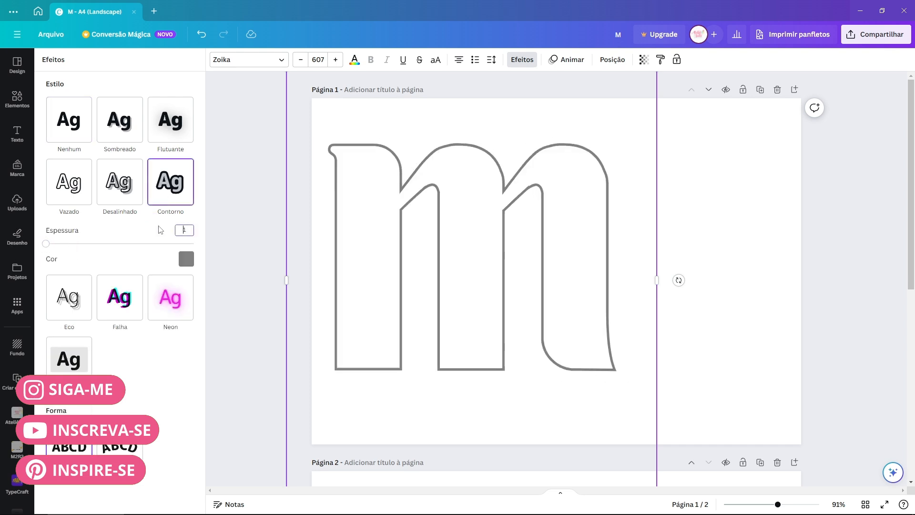
key(Return)
click(186, 259)
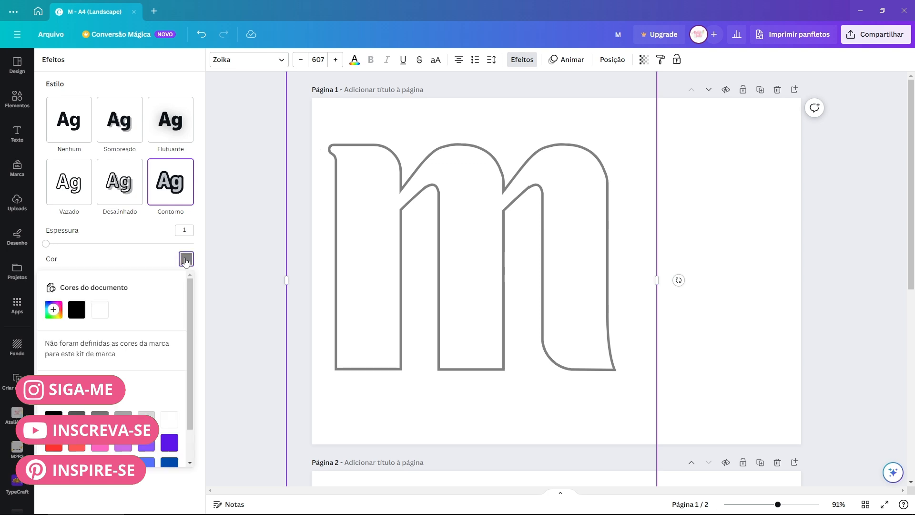
scroll(131, 406, down, 1)
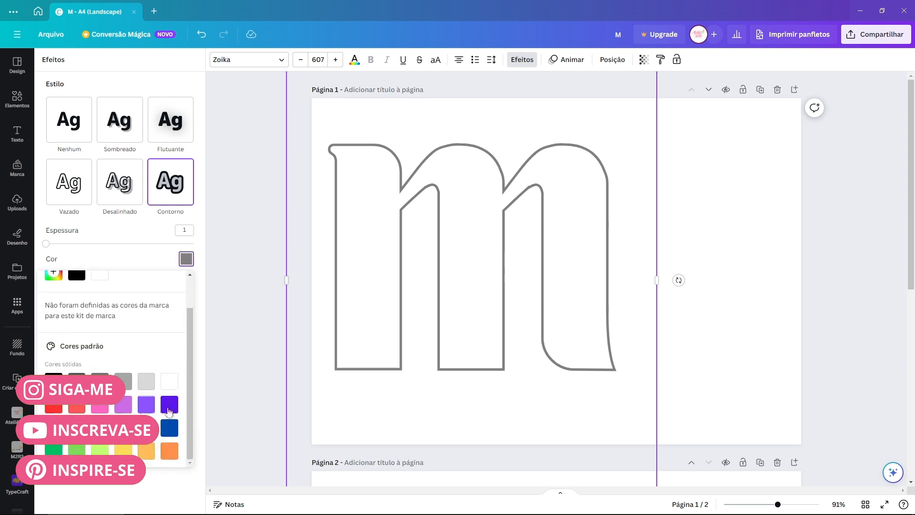
click(146, 384)
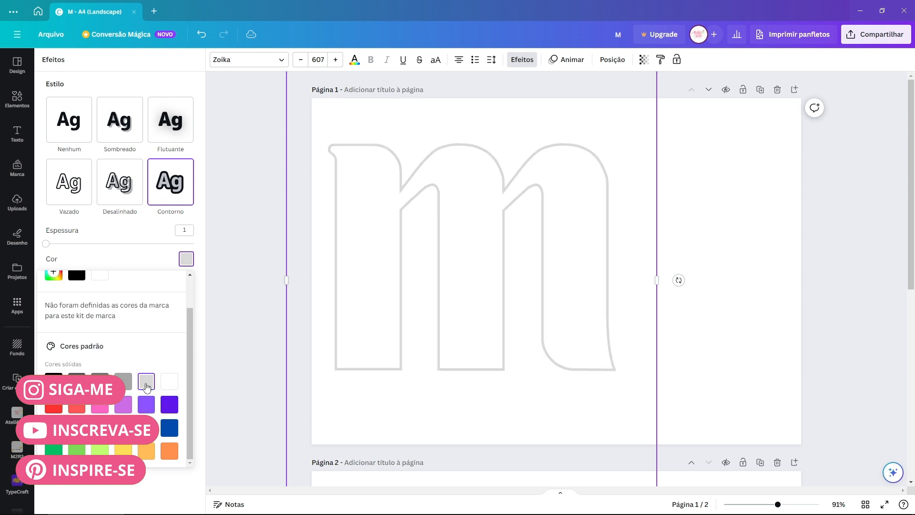
click(100, 383)
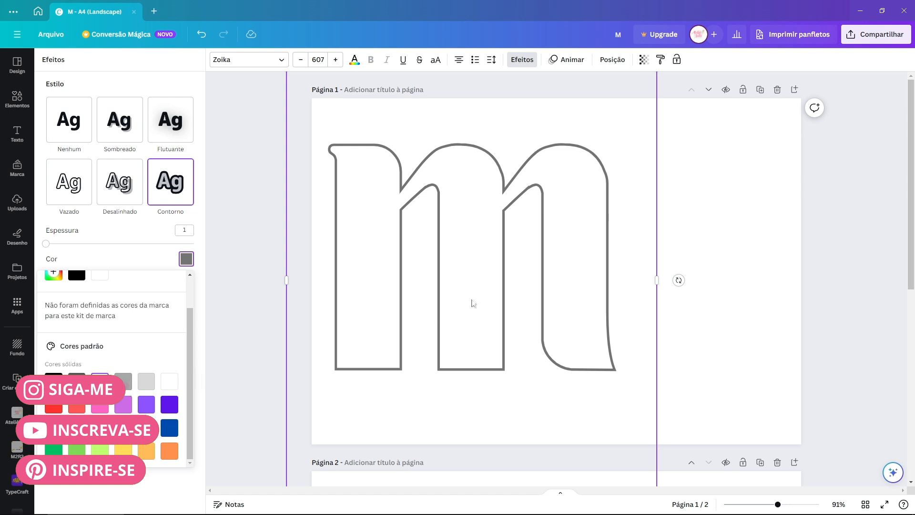
- Reposition the outlined m slightly lower and closer to the middle of page 1
click(700, 198)
drag(497, 181, 552, 204)
scroll(731, 293, down, 4)
click(442, 376)
scroll(477, 362, up, 4)
drag(544, 183, 497, 239)
scroll(498, 239, down, 4)
scroll(499, 239, up, 4)
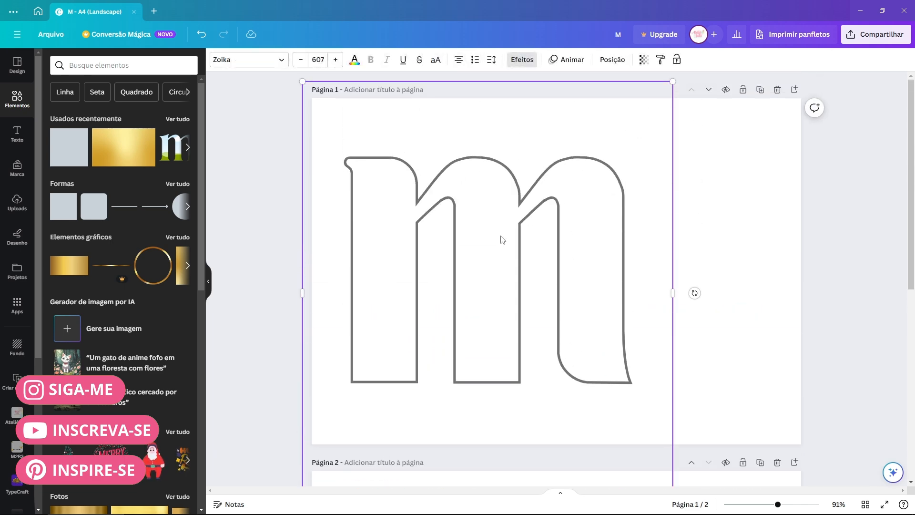
- Duplicate the outlined m and move the copy to the right, partly past the edge of page 1
key(ctrl+z)
key(ctrl+z)
key(ctrl+z)
key(ctrl+z)
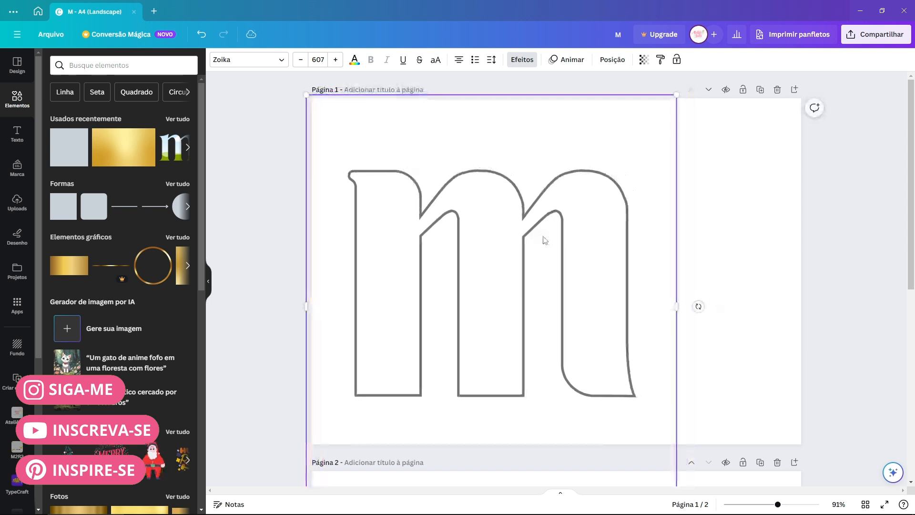
drag(545, 241, 662, 214)
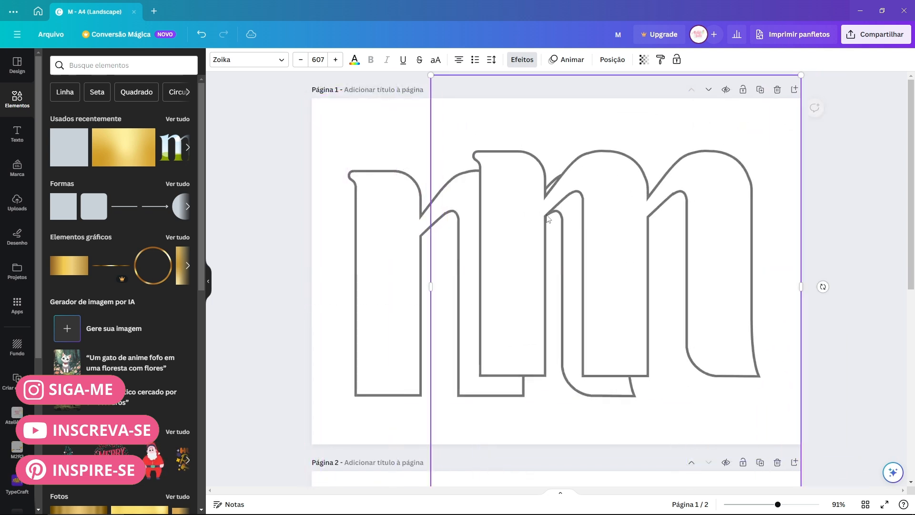
drag(505, 167, 711, 203)
- Fill the first outlined m with the dark gold from the gold image's photo colours and nudge it up and left
double_click(465, 239)
scroll(565, 347, down, 5)
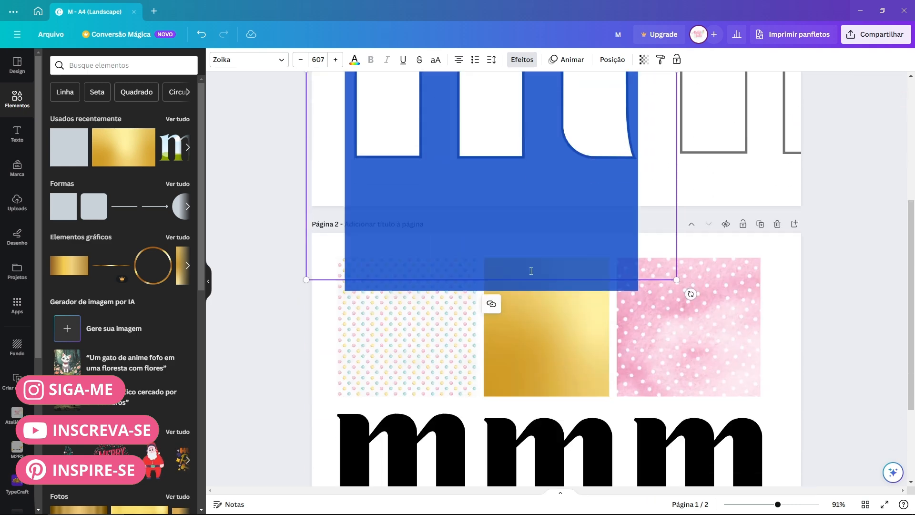
key(Escape)
scroll(579, 423, up, 4)
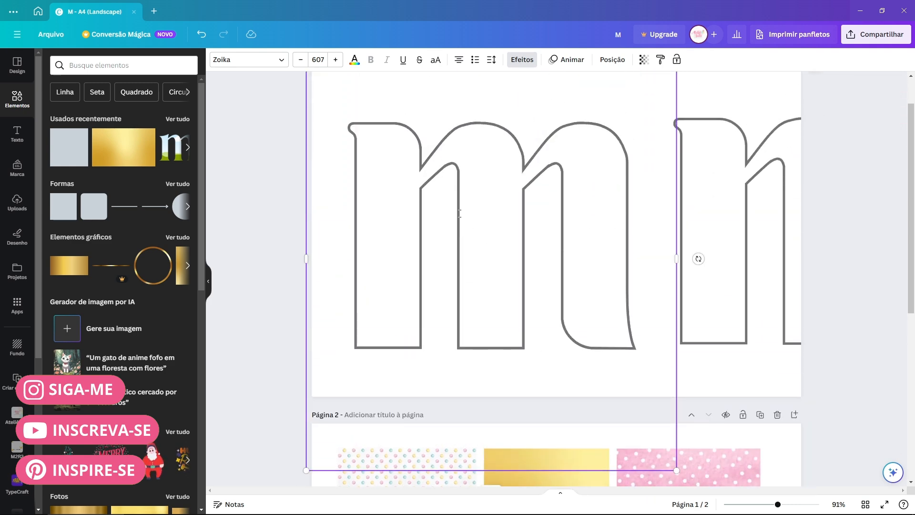
click(354, 60)
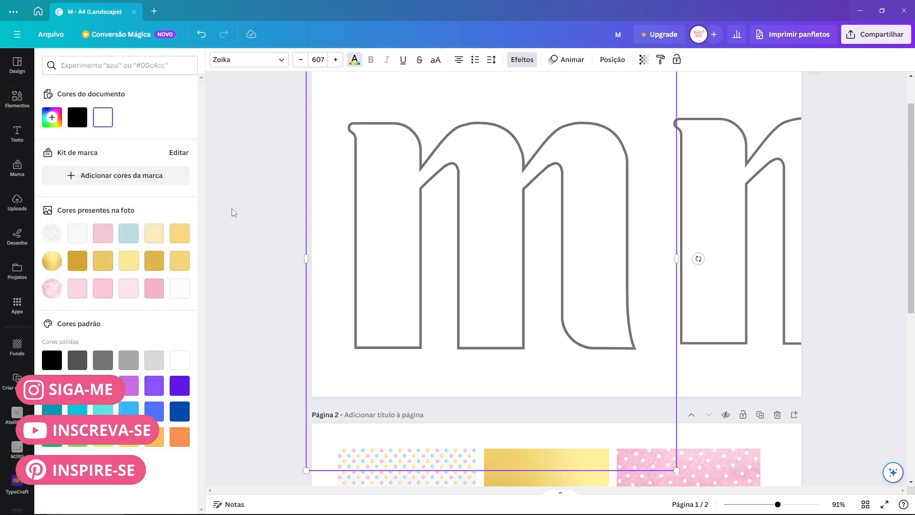
click(77, 261)
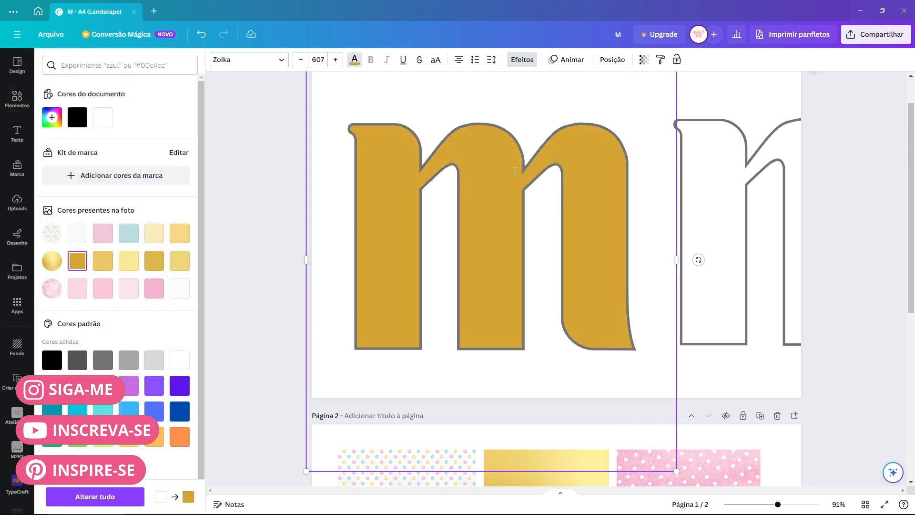
scroll(514, 170, up, 1)
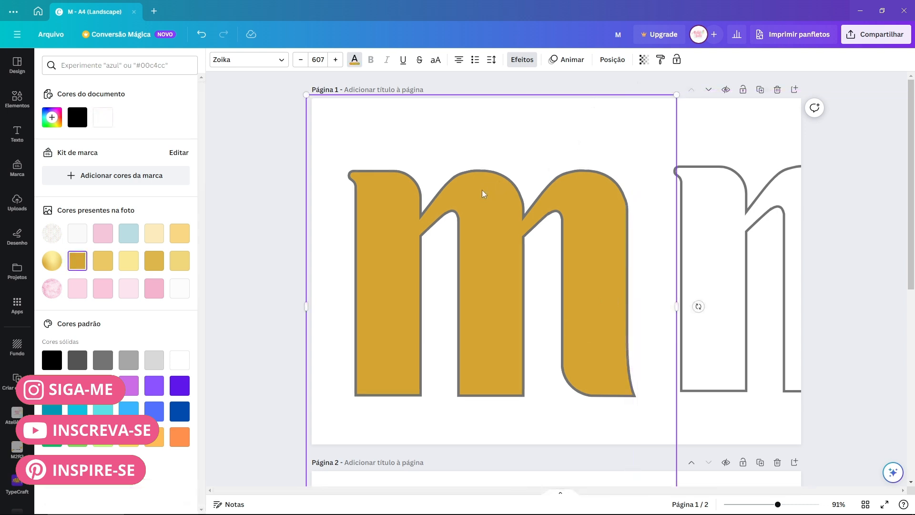
drag(491, 193, 494, 225)
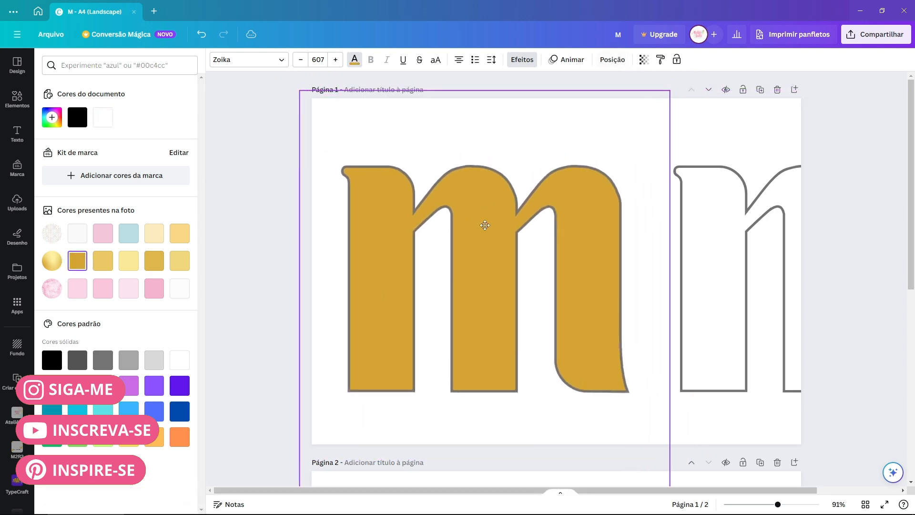
- Apply the Contorno effect to the gold m with thickness 25 and the same dark gold as the outline colour
click(524, 61)
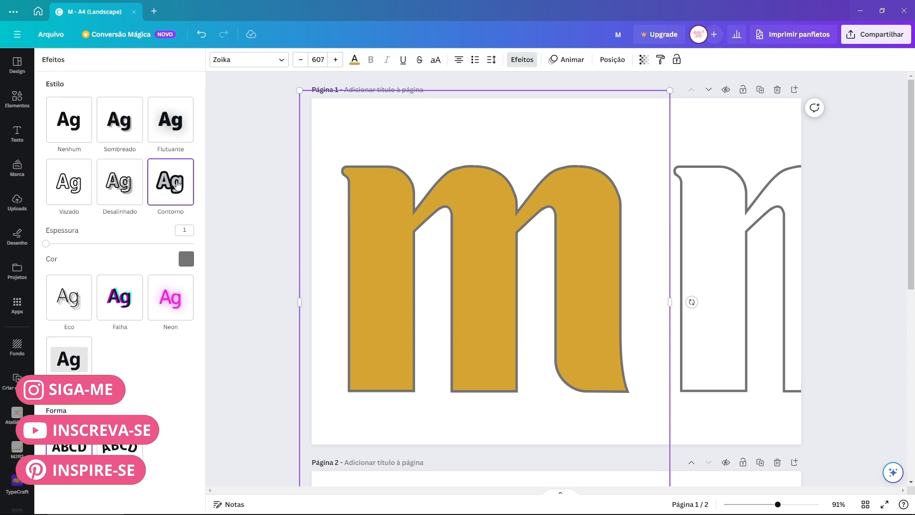
click(177, 186)
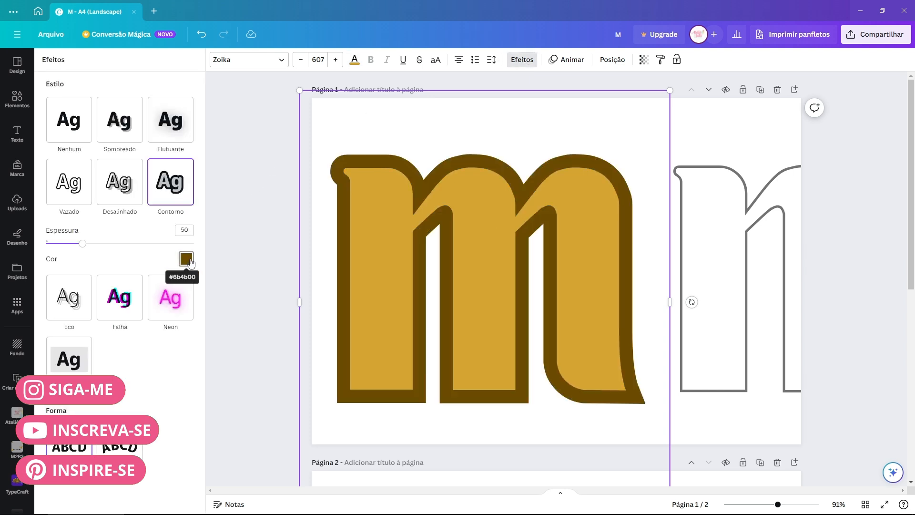
click(187, 260)
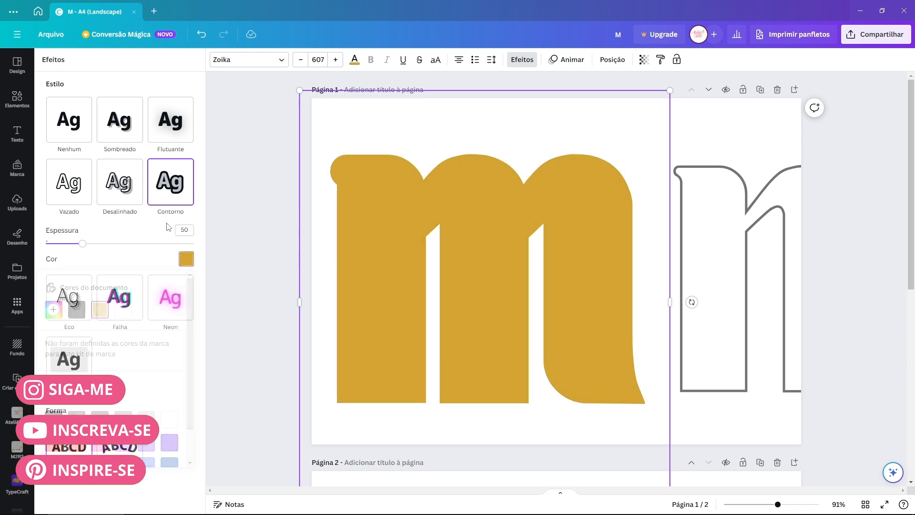
click(192, 229)
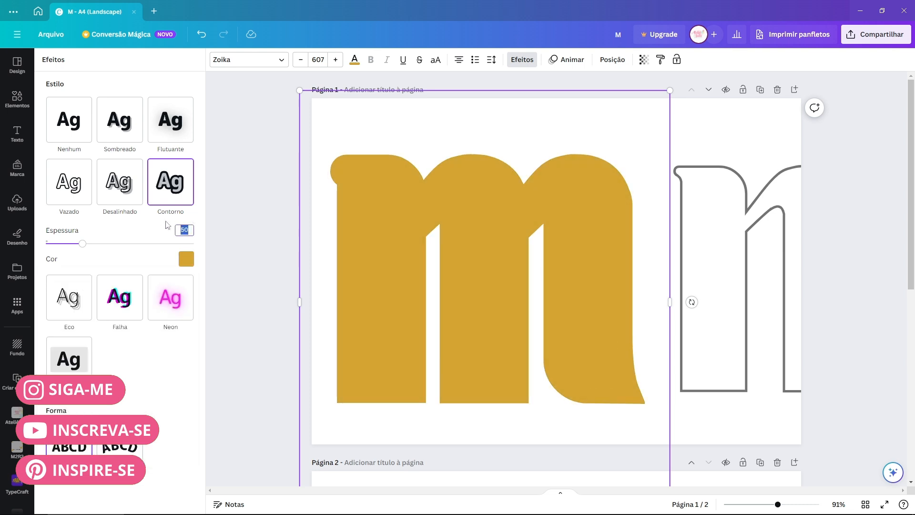
text(25)
key(Return)
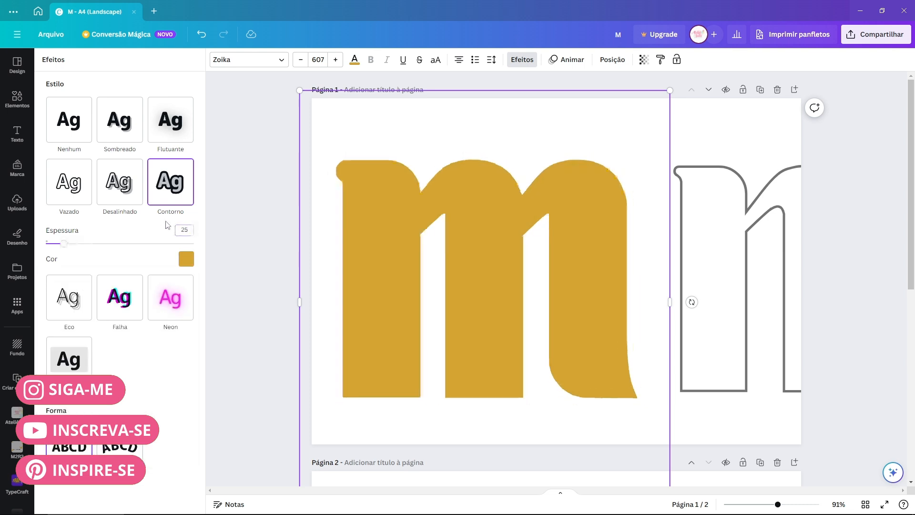
click(185, 260)
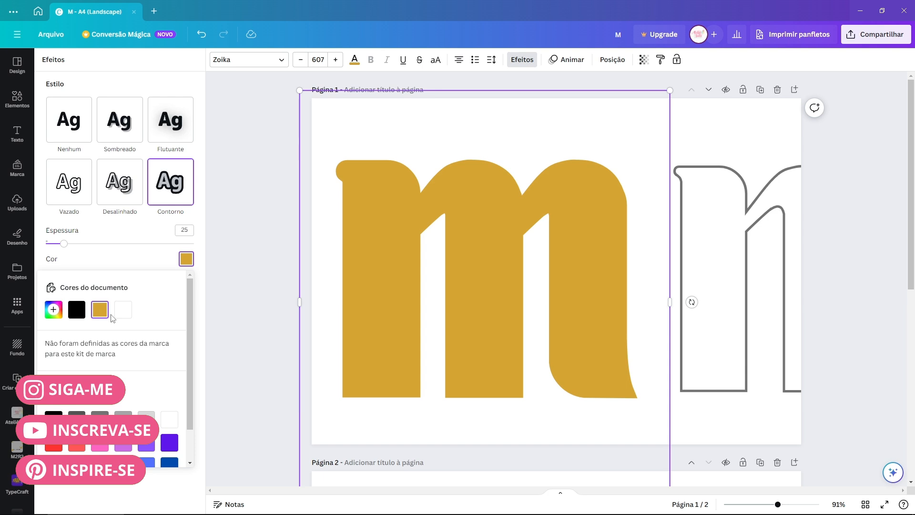
- Align the grey-outlined white m over the gold m, and place a duplicate of the stacked pair to the right, partly past the page edge
drag(729, 205, 398, 208)
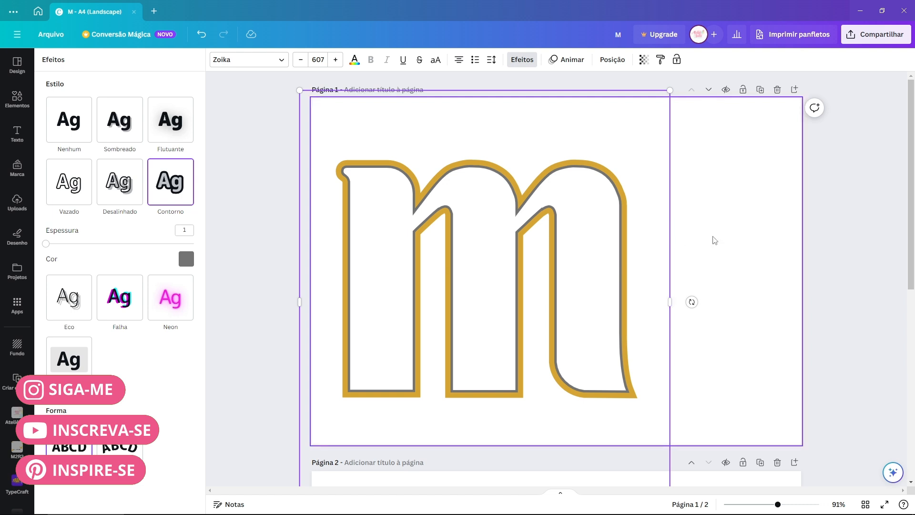
mouse_move(586, 216)
mouse_down()
mouse_move(699, 288)
mouse_move(757, 224)
mouse_move(582, 212)
mouse_up()
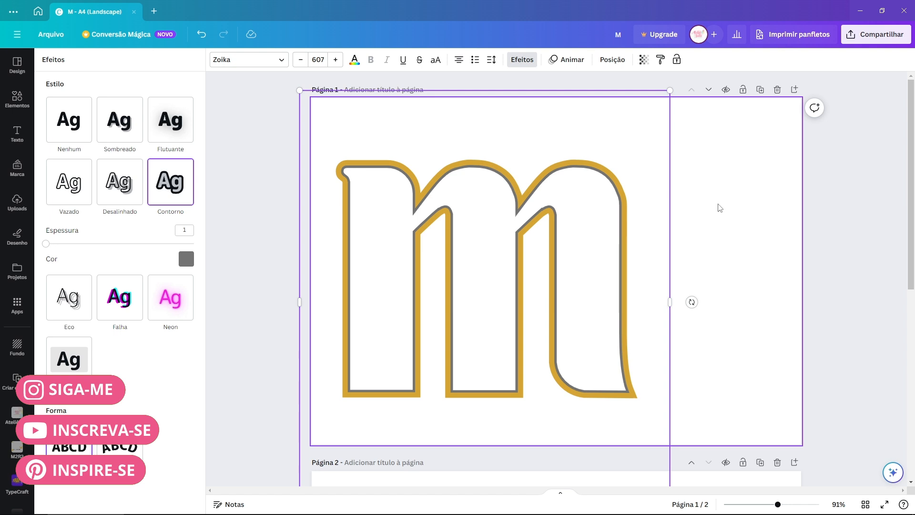
drag(719, 207, 426, 296)
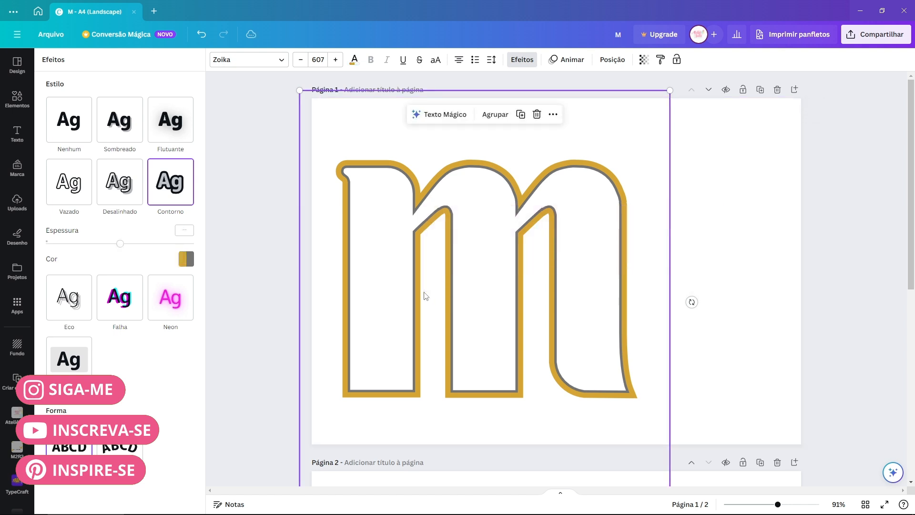
drag(498, 269, 815, 260)
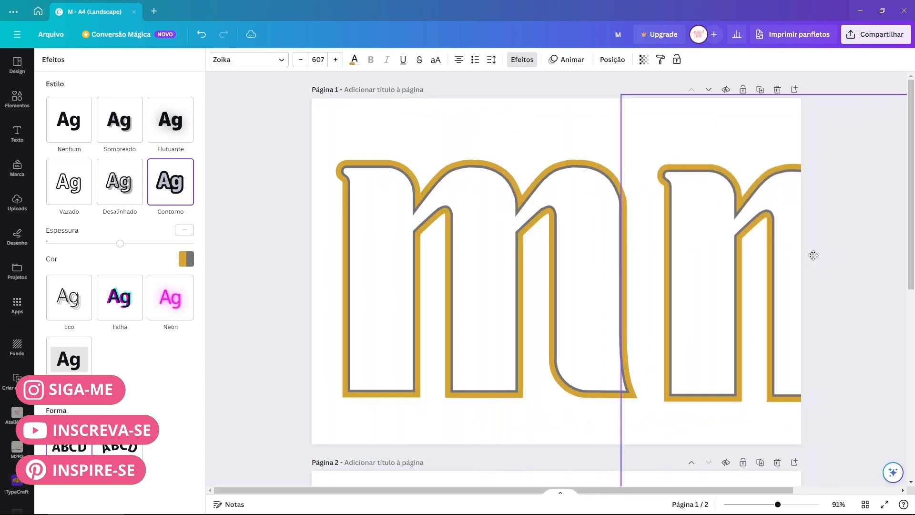
- Delete the white m from the original stack and shift the remaining gold m back near the left side of page 1
click(567, 139)
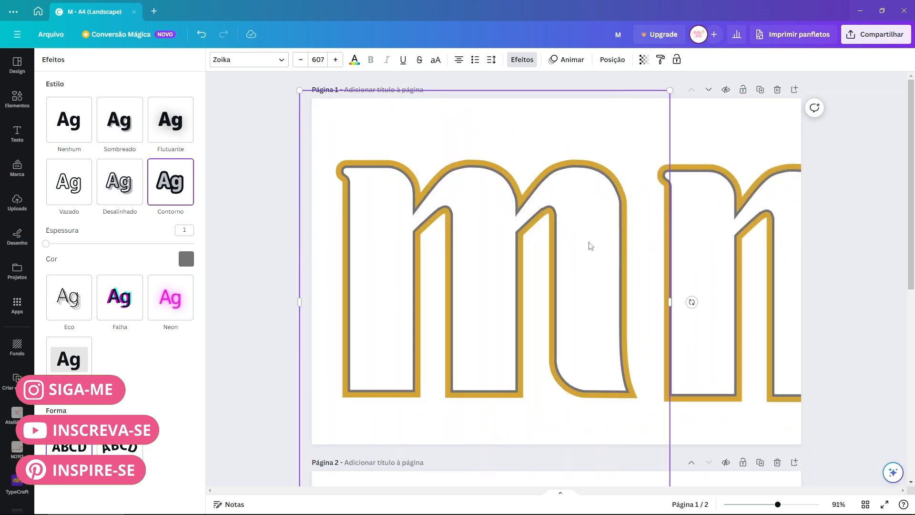
double_click(572, 224)
key(Escape)
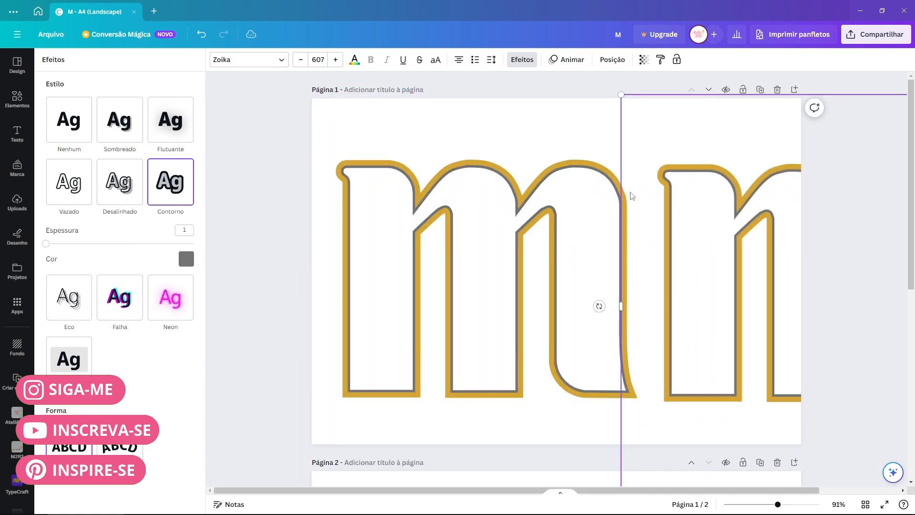
key(Delete)
click(570, 255)
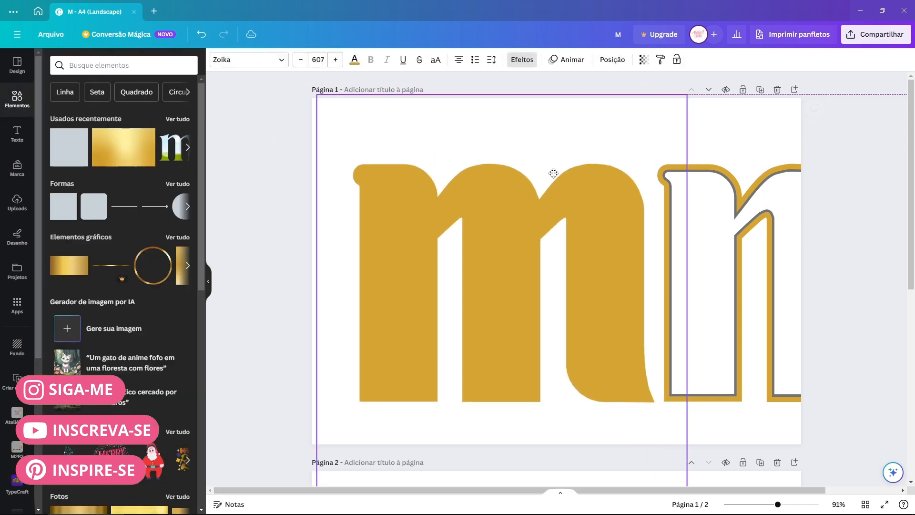
drag(570, 168, 552, 171)
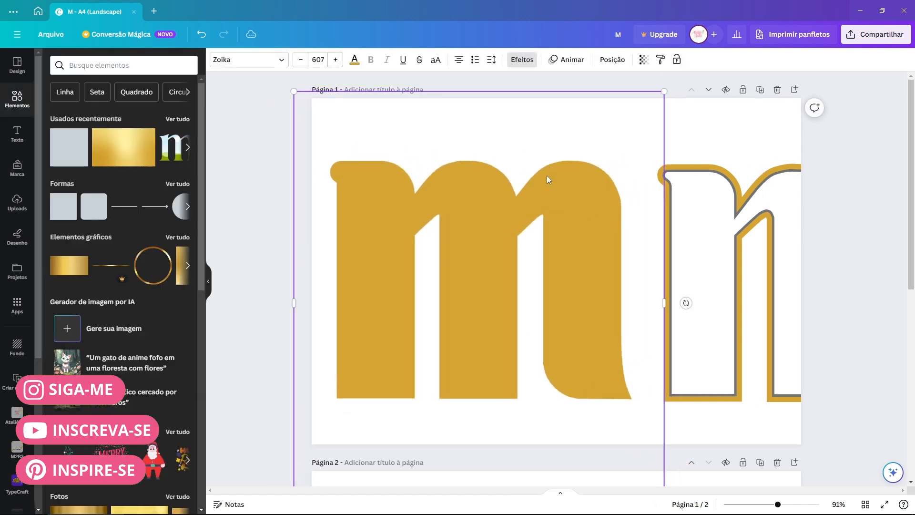
- Apply the Contorno effect to the single gold m with thickness 50 and the custom light pink outline colour #FFC0D3
click(513, 59)
click(161, 188)
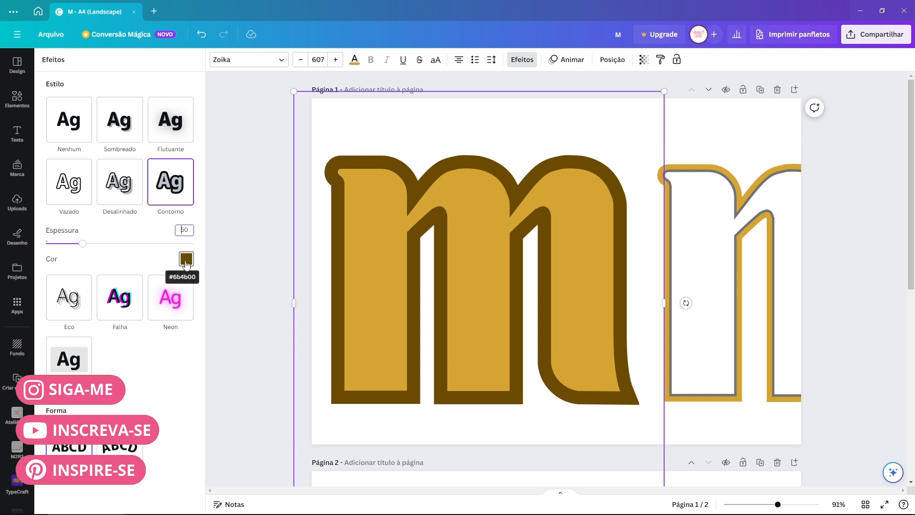
click(186, 259)
scroll(143, 359, down, 1)
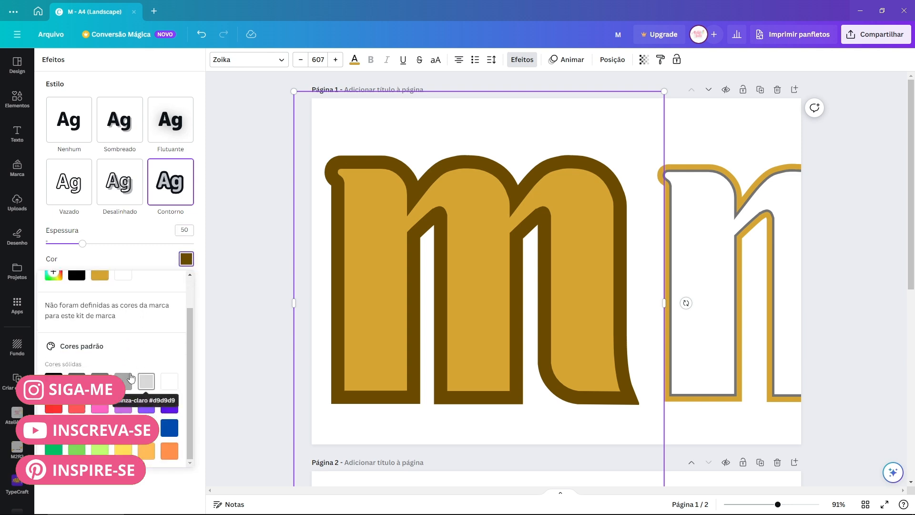
click(100, 406)
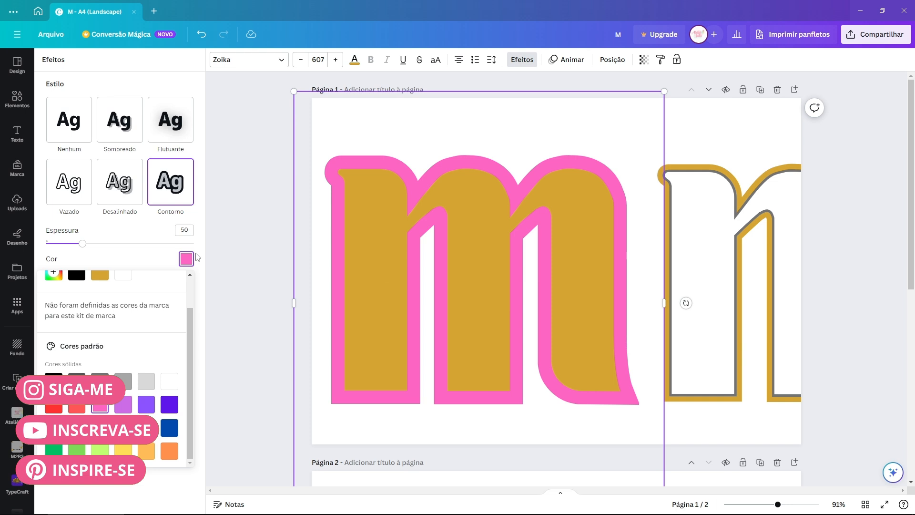
scroll(130, 351, up, 1)
click(53, 305)
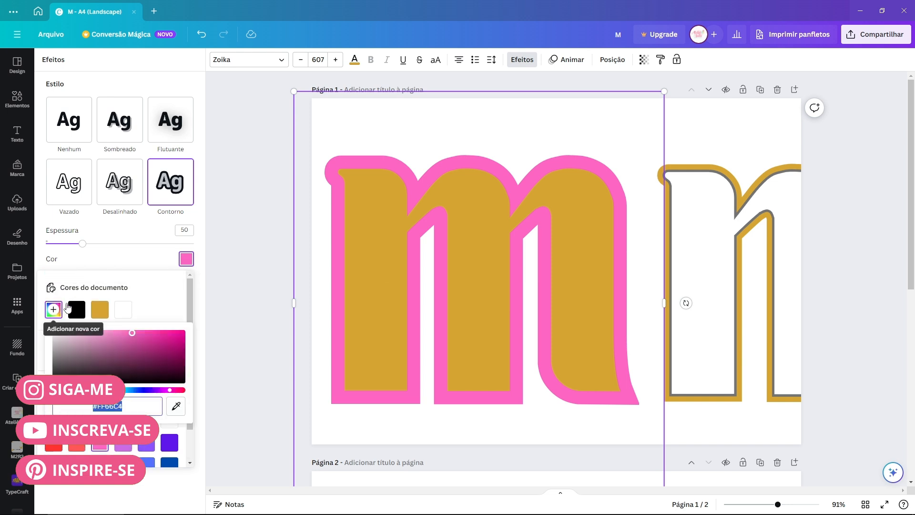
drag(175, 392, 176, 391)
drag(115, 334, 84, 321)
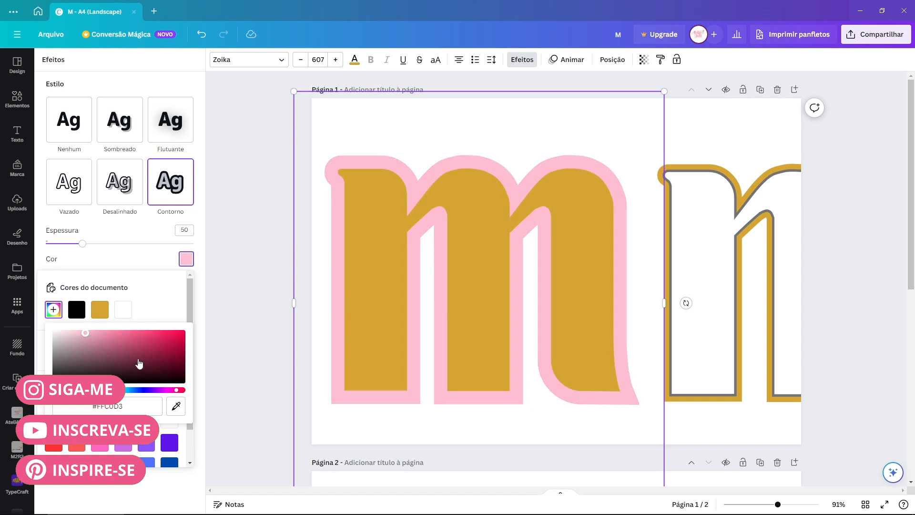
click(190, 232)
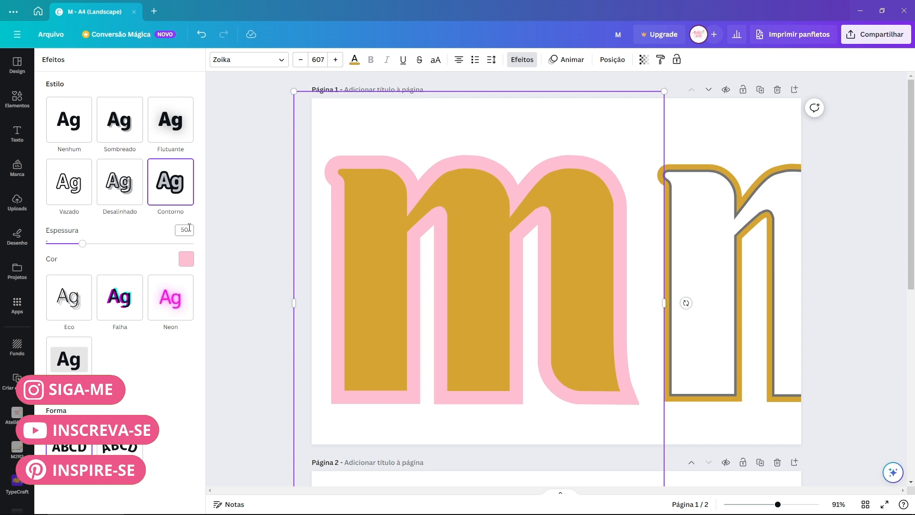
- Fill the pink-outlined m with a pink from the pink image's photo colours and nudge it slightly up
click(355, 61)
click(157, 294)
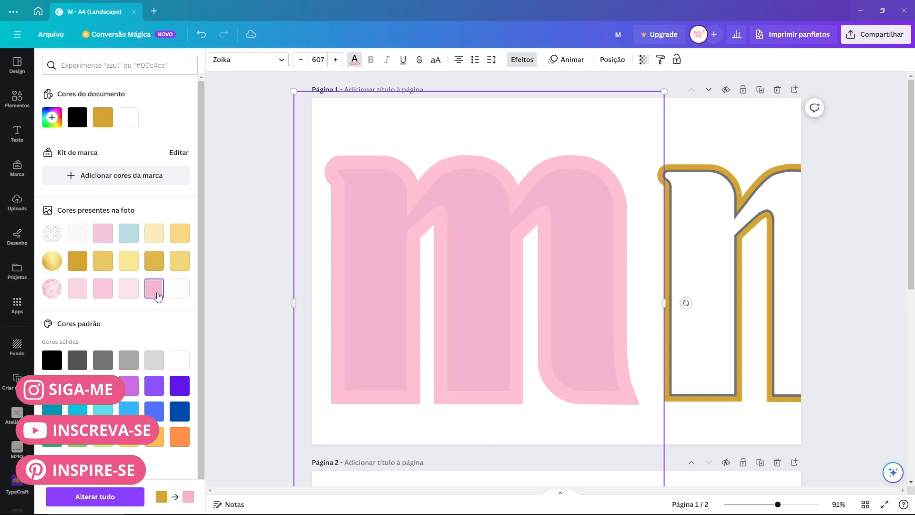
mouse_move(463, 223)
mouse_down()
mouse_move(402, 186)
mouse_move(436, 234)
mouse_move(468, 218)
mouse_up()
- Examine the dotted, gold and pink pattern images on page 2 as alternatives to solid colours
scroll(535, 246, down, 5)
click(443, 299)
click(510, 357)
click(663, 358)
scroll(744, 286, up, 5)
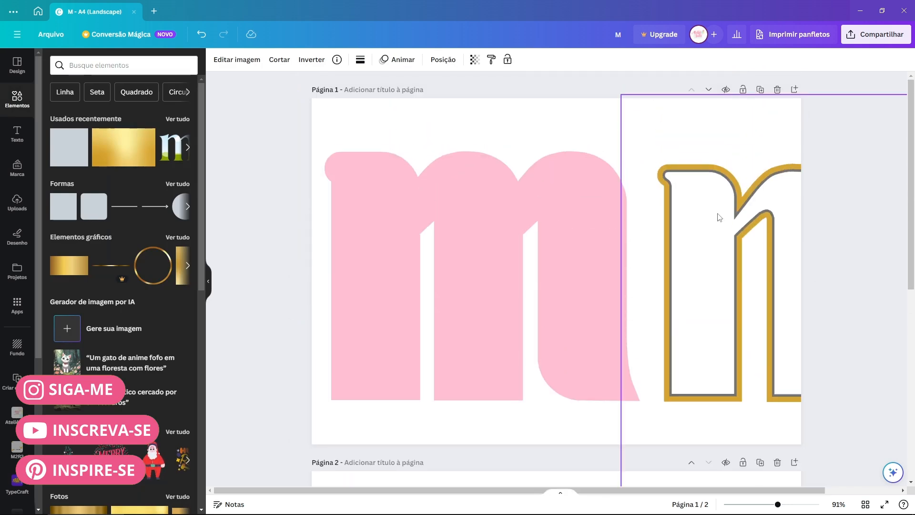
- Move the gold and white m stack toward the middle of page 1 and align the pink m behind it as a third layer
drag(563, 192, 354, 203)
drag(777, 248, 549, 245)
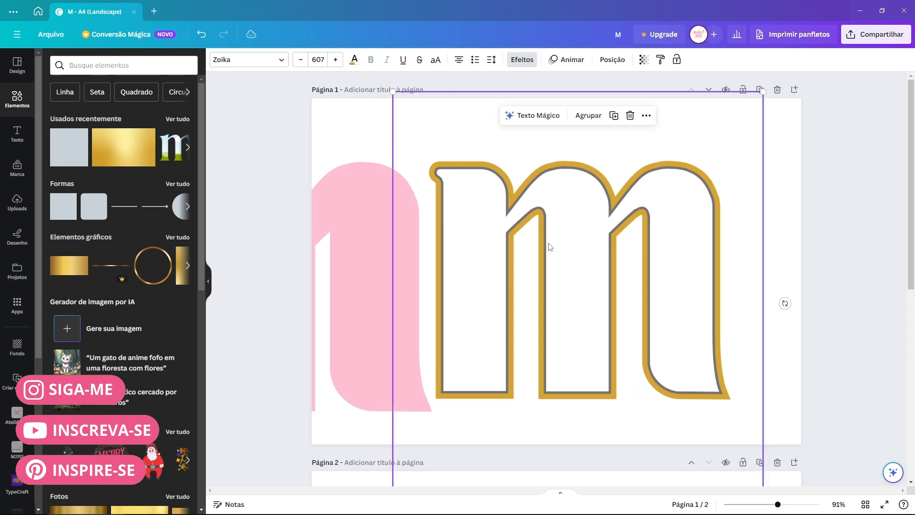
drag(325, 195, 633, 189)
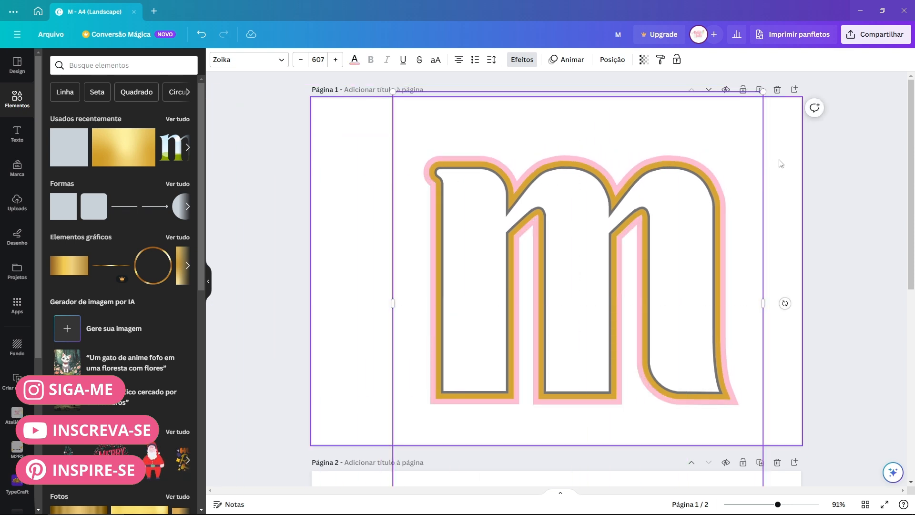
click(780, 164)
- Pull the white, gold and pink m layers apart to show them separately, and undo the moves
click(686, 219)
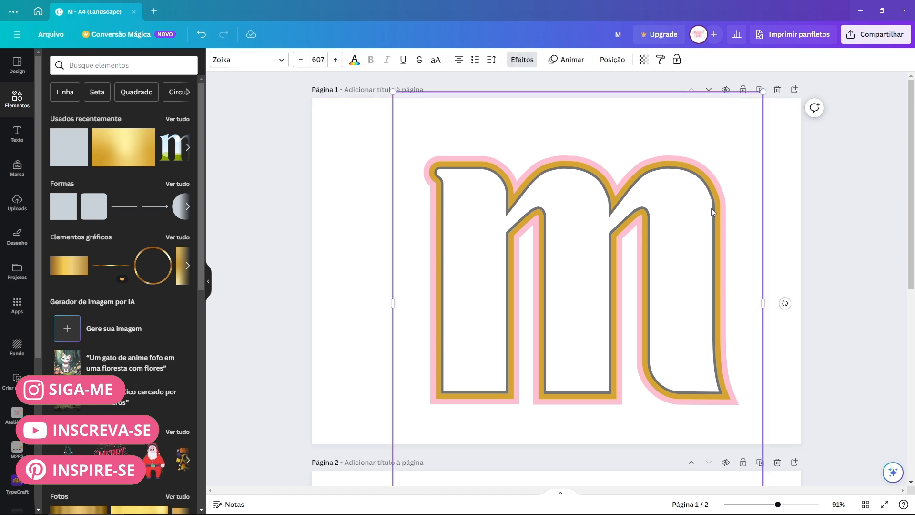
drag(698, 208, 586, 256)
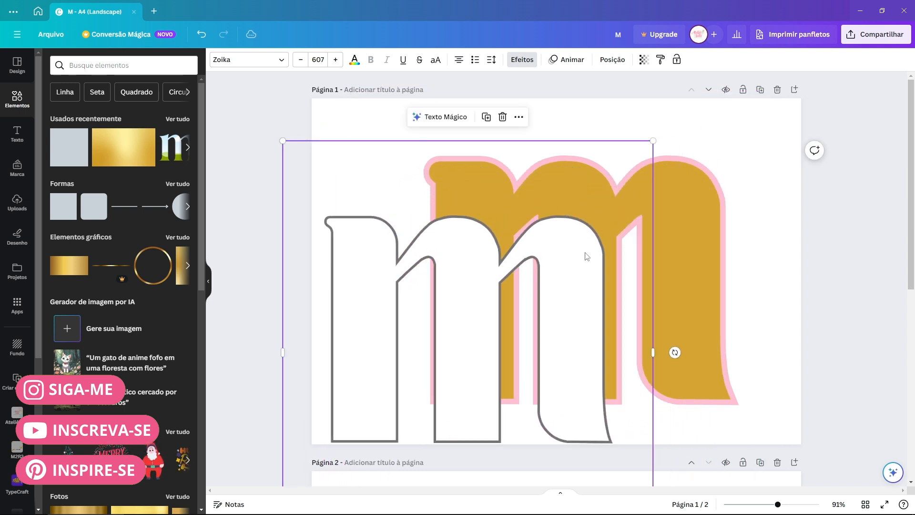
key(ctrl+z)
key(ctrl+y)
drag(701, 191, 538, 233)
drag(688, 211, 667, 204)
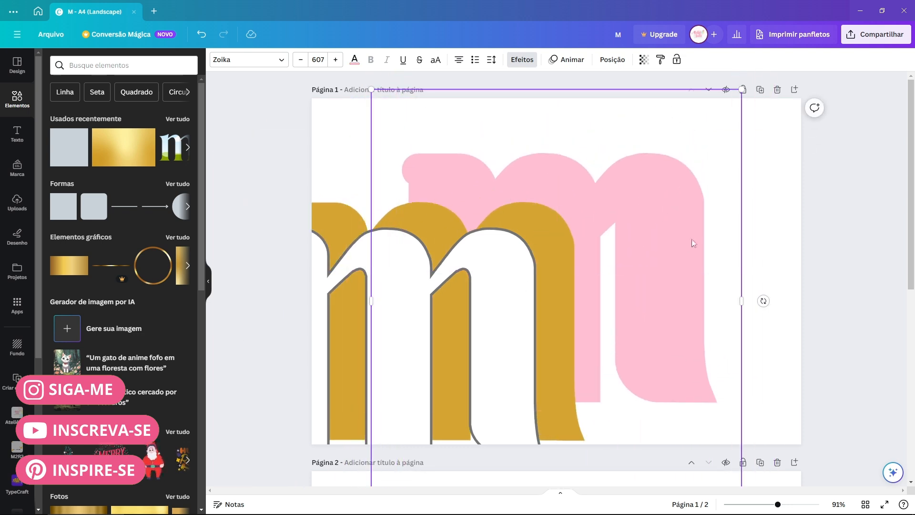
key(ctrl+z)
key(ctrl+z)
key(ctrl+z)
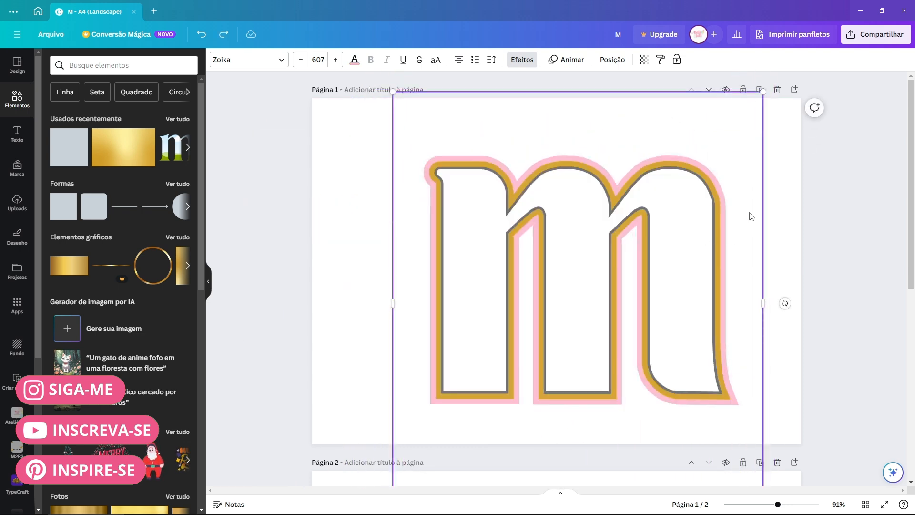
- Select the three stacked m layers together and reposition them slightly right of the centre of page 1
click(779, 159)
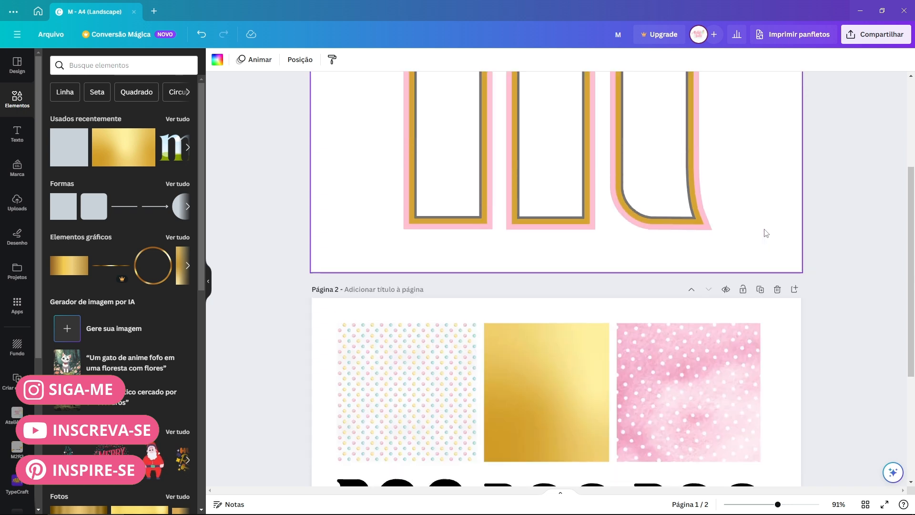
scroll(765, 233, up, 3)
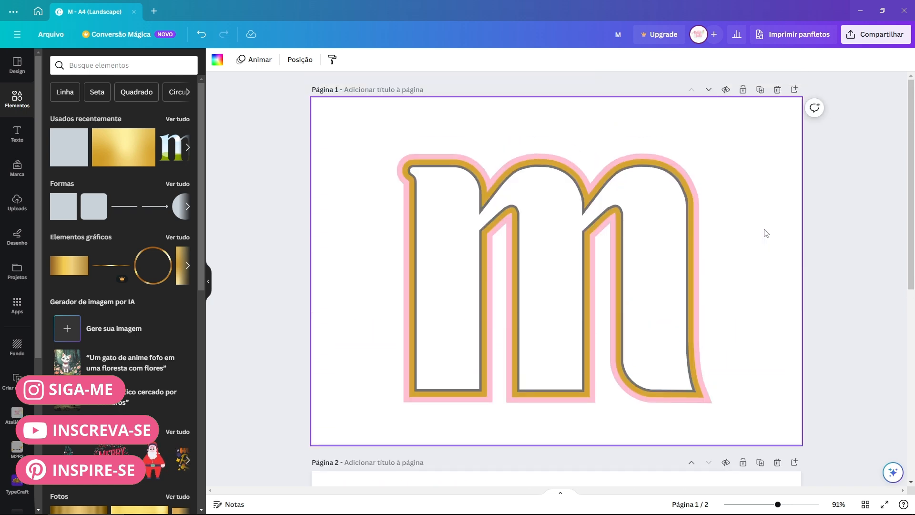
mouse_move(657, 201)
mouse_down()
mouse_move(616, 261)
mouse_move(672, 198)
mouse_move(656, 192)
mouse_up()
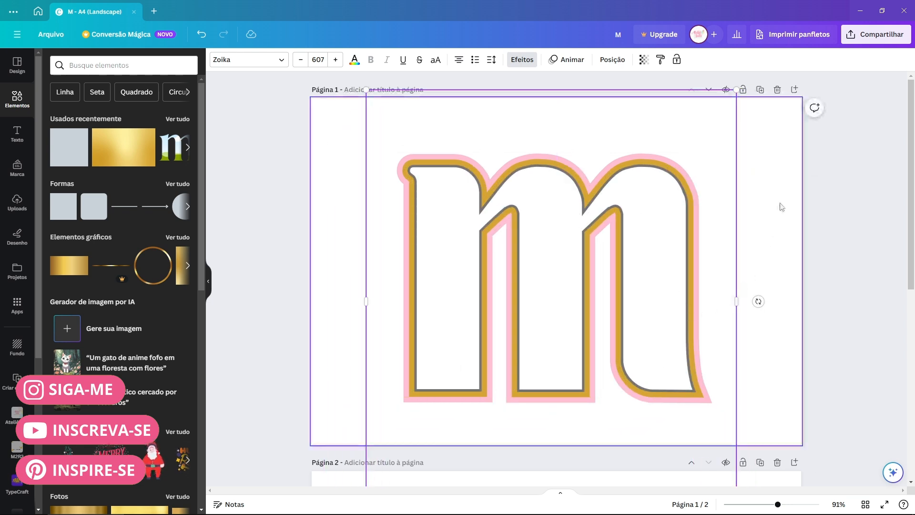
drag(769, 178, 523, 287)
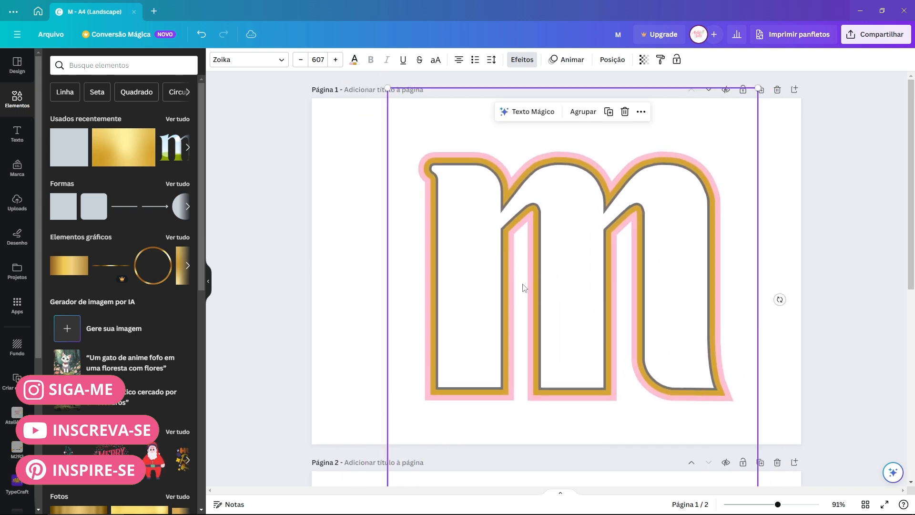
- Duplicate page 1 with its three-layer m
click(760, 89)
scroll(697, 216, down, 3)
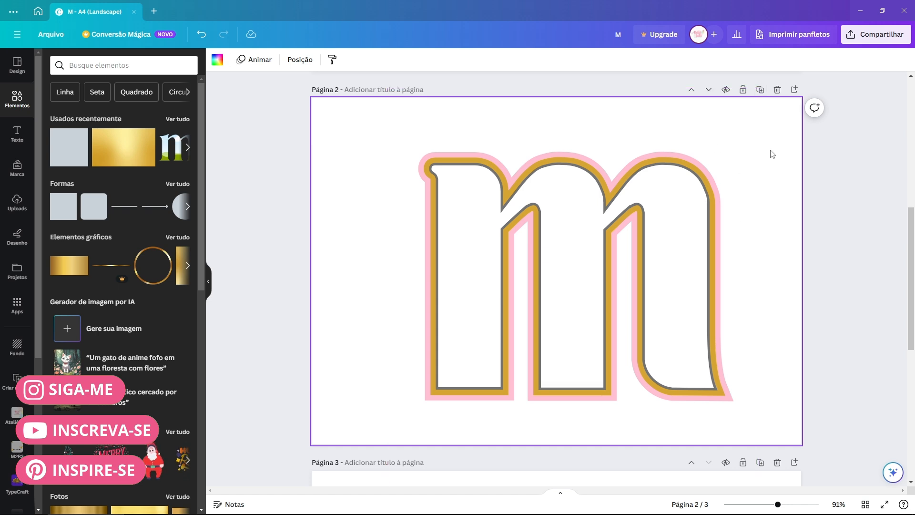
- Shrink the m layers on page 2 to font size 275 and spread them side by side across the page
click(756, 107)
drag(758, 92, 557, 244)
drag(500, 363, 460, 226)
- Change the outline colour of the m letters on page 2 to light grey #d9d9d9
click(725, 256)
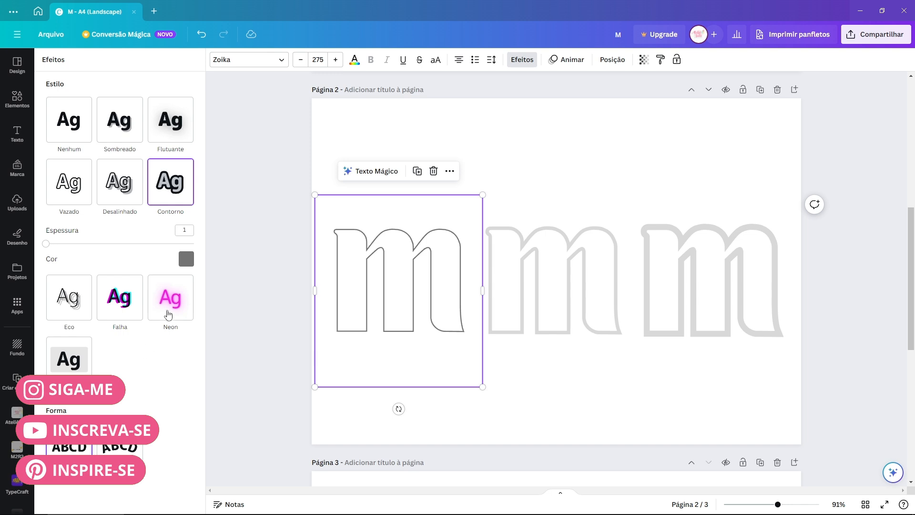
click(186, 258)
click(146, 418)
click(517, 377)
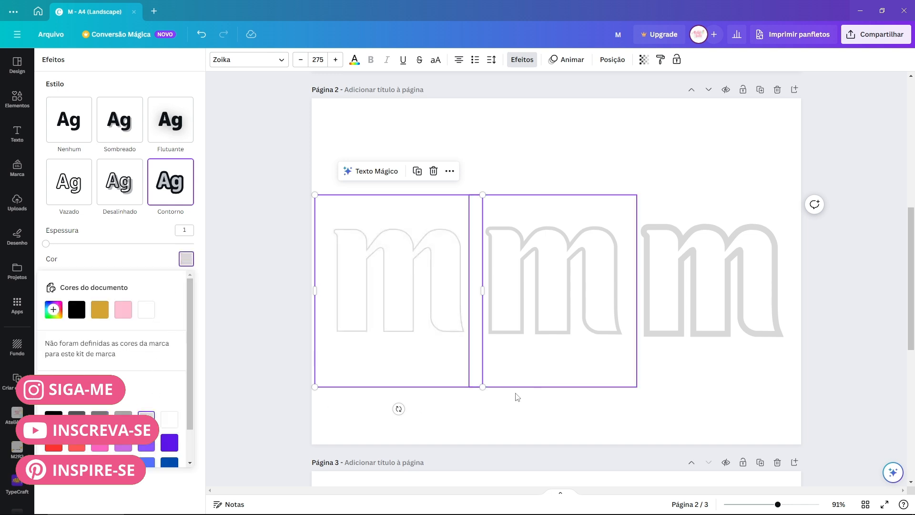
- Examine the three grey m outlines on page 2 up close and compare their outline thicknesses
click(741, 383)
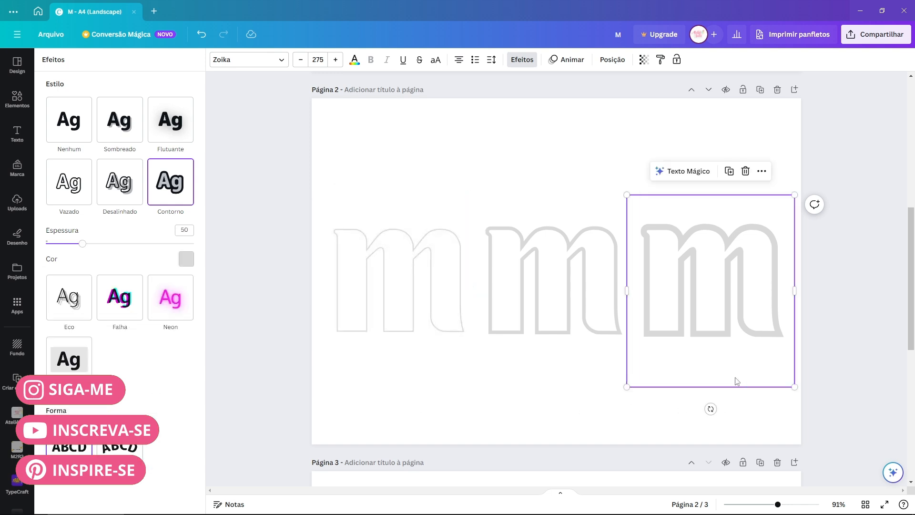
click(419, 331)
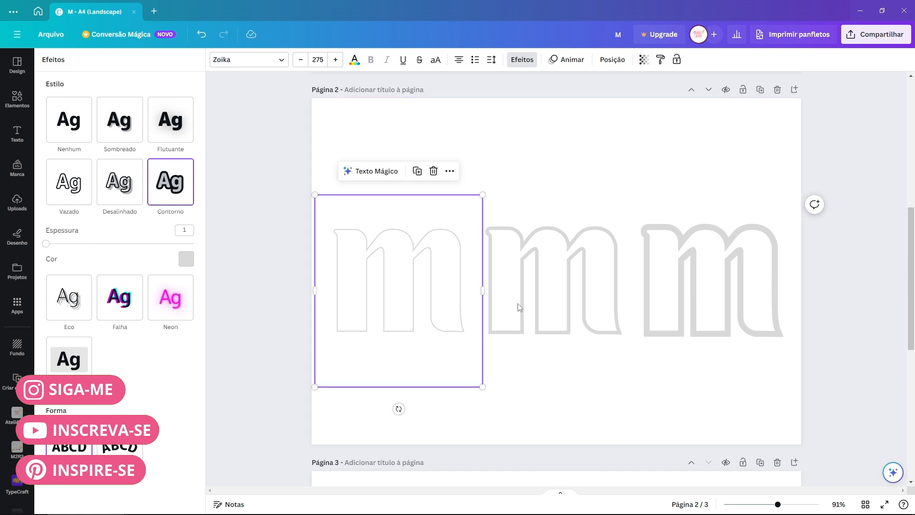
click(724, 412)
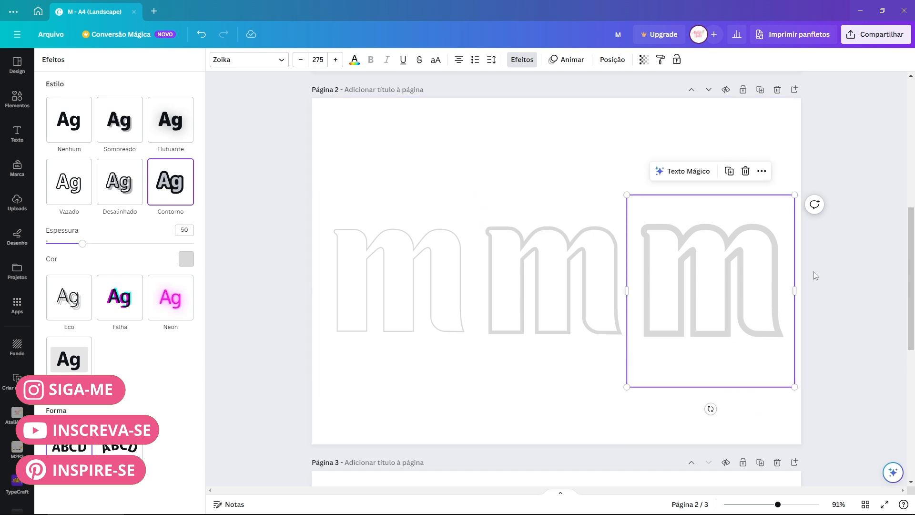
scroll(825, 279, up, 2)
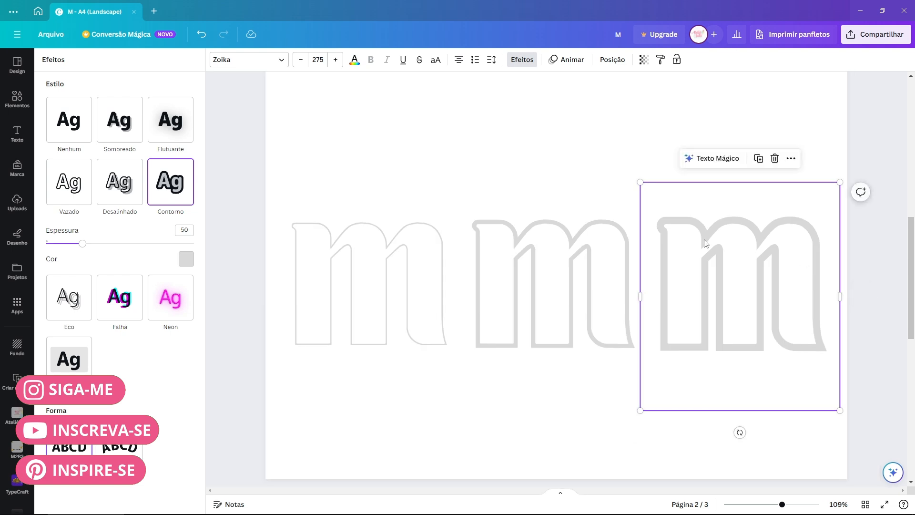
click(339, 149)
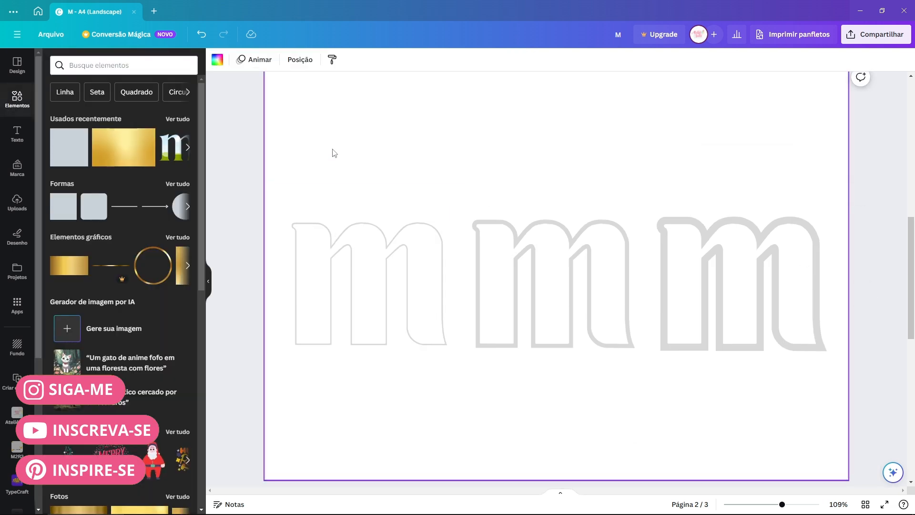
click(343, 247)
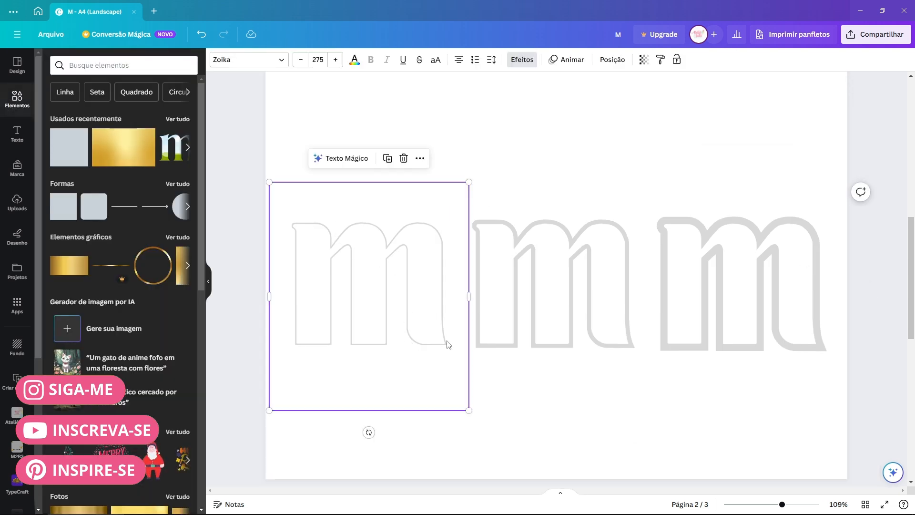
scroll(327, 294, up, 5)
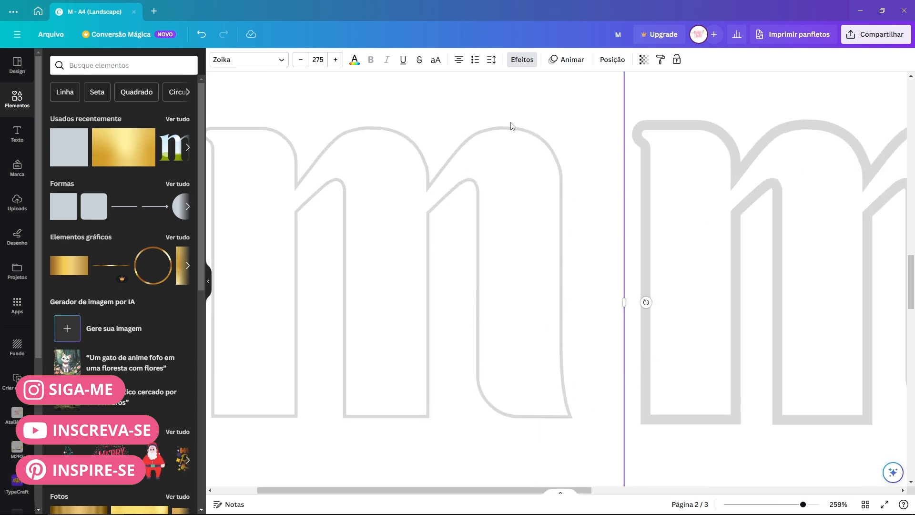
scroll(427, 233, down, 5)
scroll(759, 351, up, 5)
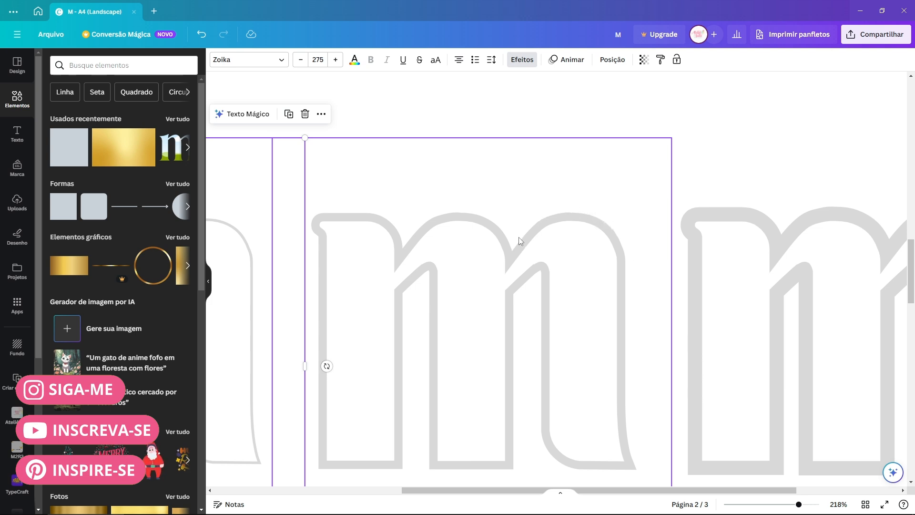
scroll(380, 302, down, 4)
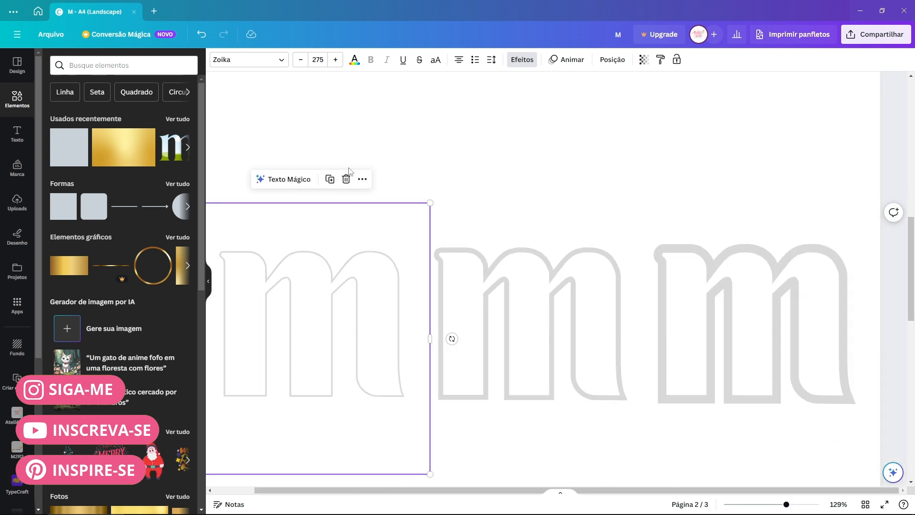
scroll(810, 262, up, 3)
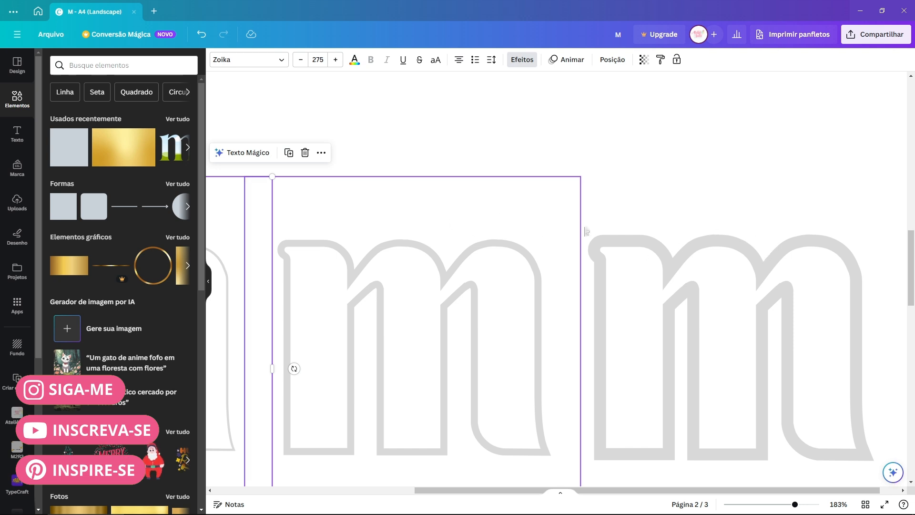
click(680, 268)
click(417, 307)
shift+click(752, 285)
scroll(751, 283, down, 5)
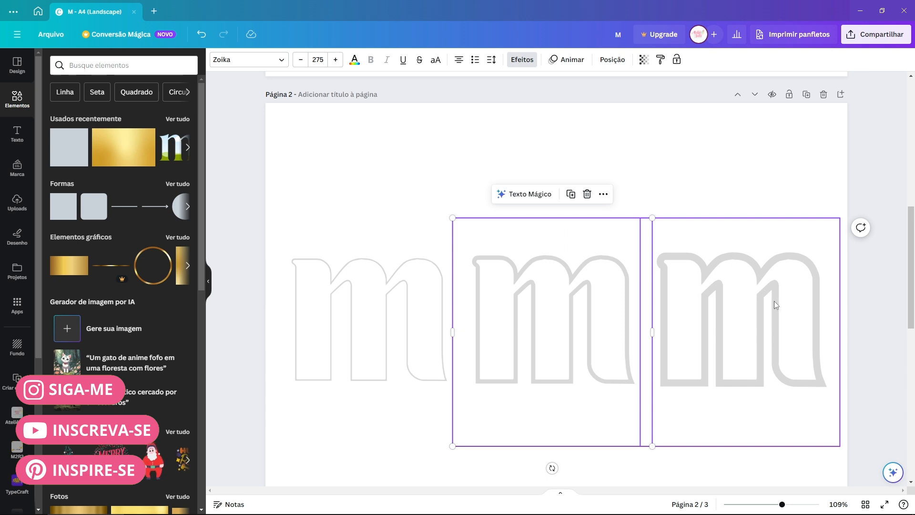
shift+click(794, 218)
click(790, 173)
drag(347, 176, 778, 376)
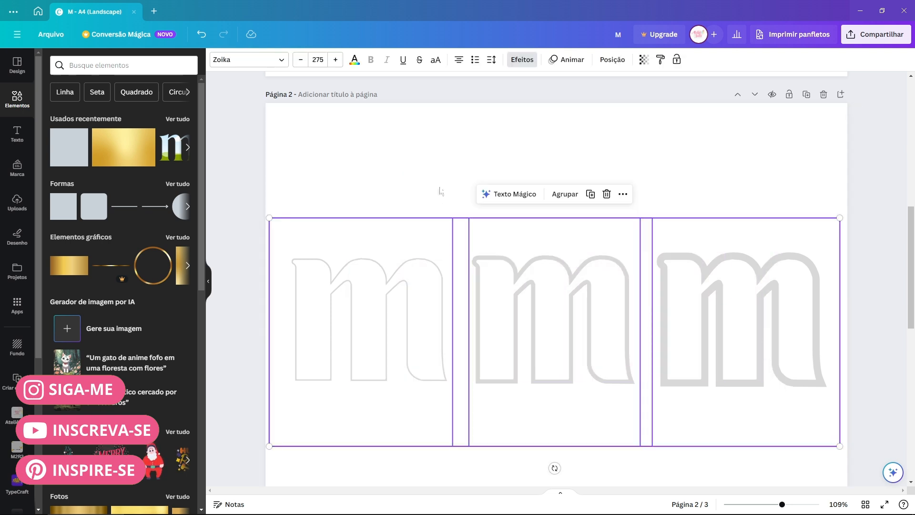
click(442, 207)
click(414, 259)
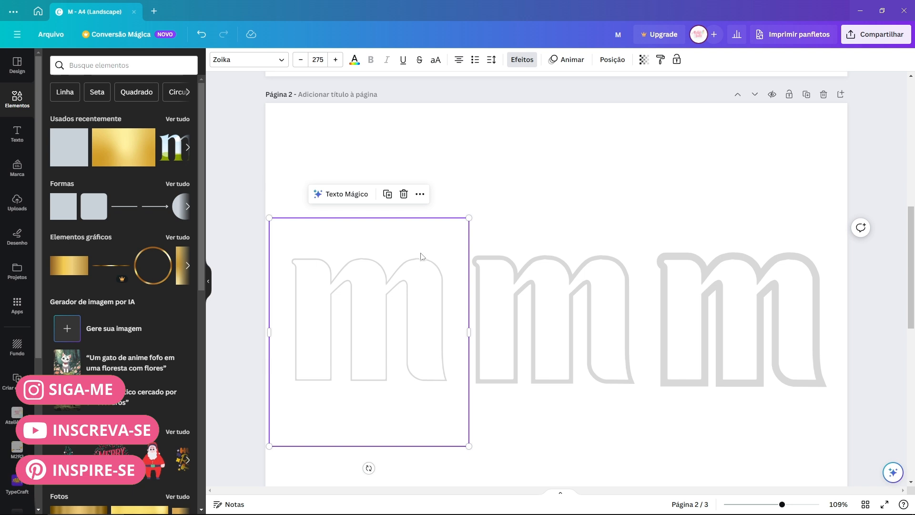
click(532, 244)
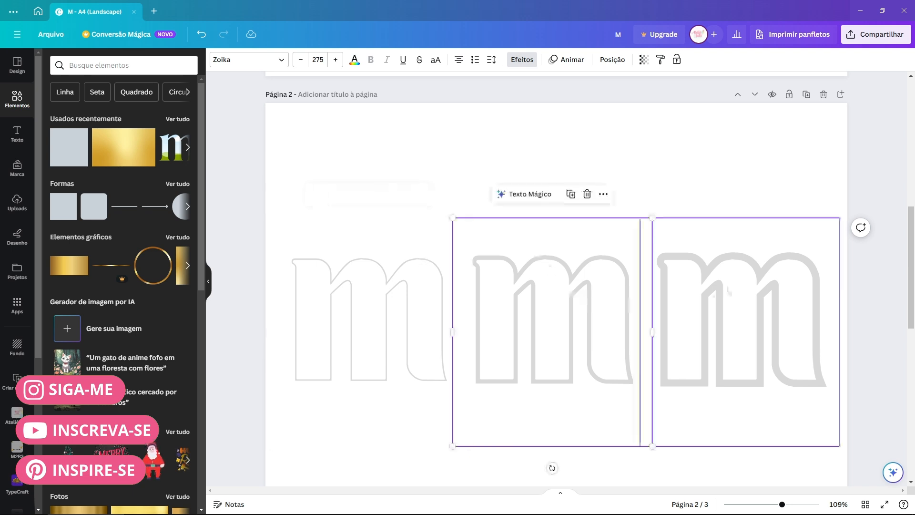
click(734, 241)
- Add the uploaded girl in a top hat to page 1, shrink her and stand her over the m's first leg
scroll(767, 306, up, 9)
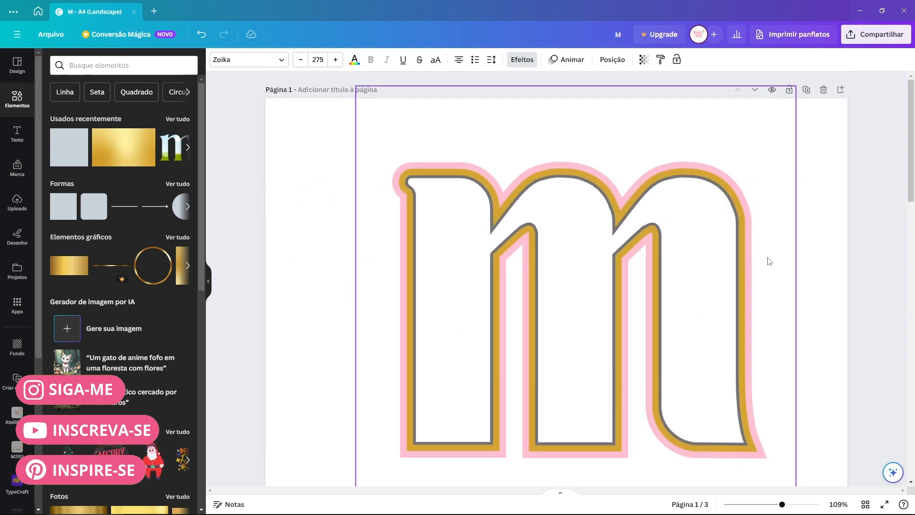
click(817, 166)
scroll(818, 166, down, 1)
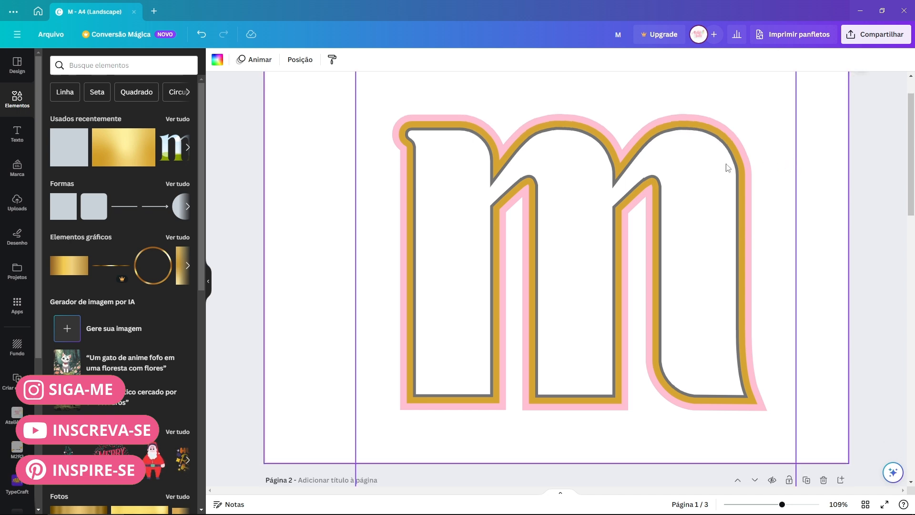
scroll(663, 169, down, 1)
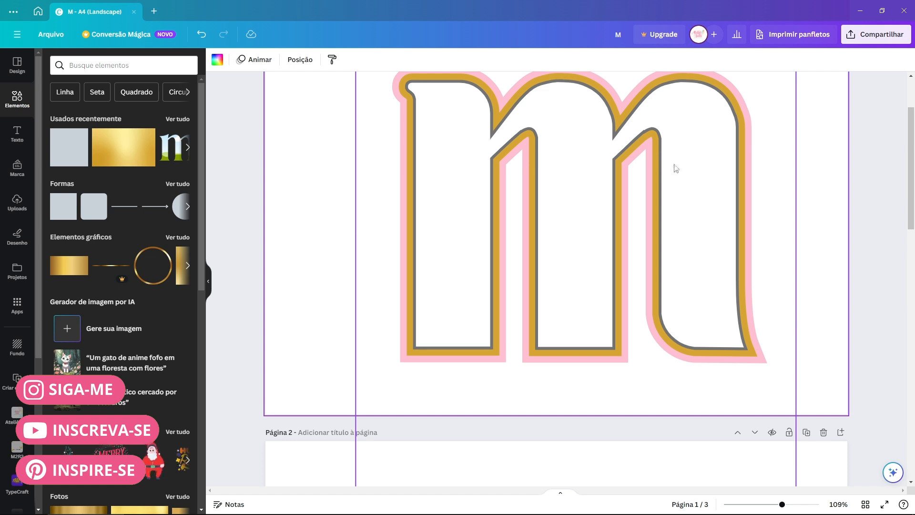
click(9, 203)
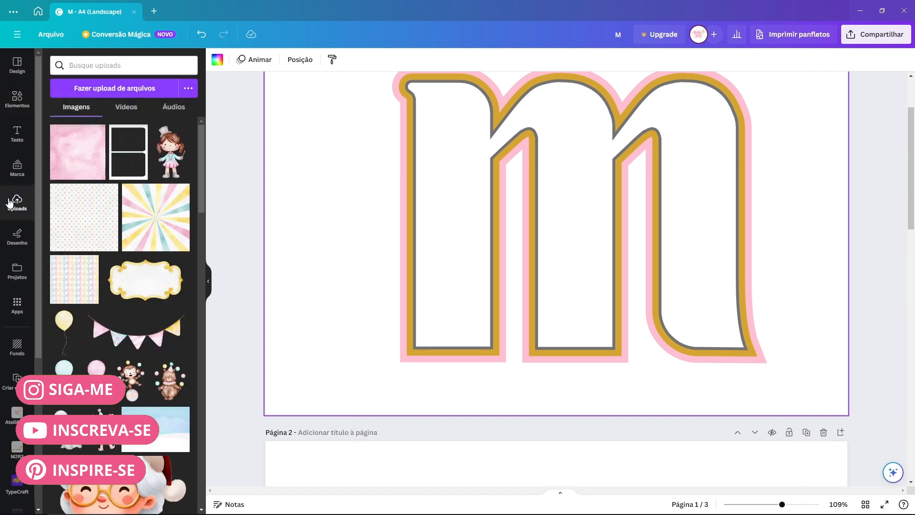
click(174, 170)
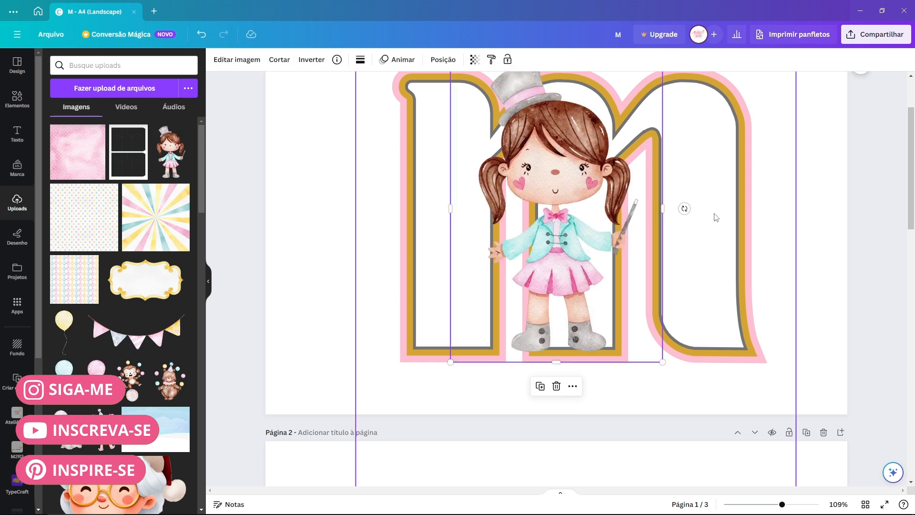
scroll(684, 207, up, 1)
drag(661, 102, 625, 150)
drag(557, 251, 439, 244)
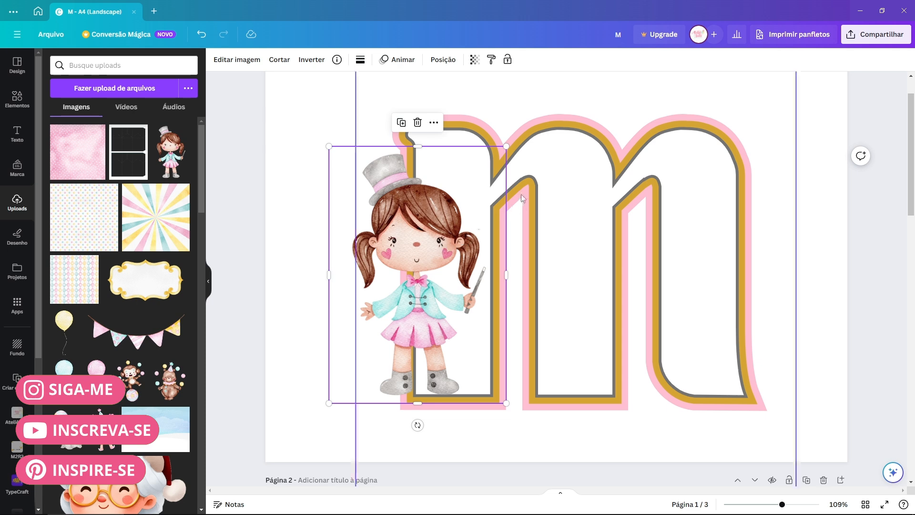
drag(506, 144, 209, 218)
mouse_move(419, 333)
mouse_down()
mouse_move(419, 299)
mouse_move(424, 335)
mouse_up()
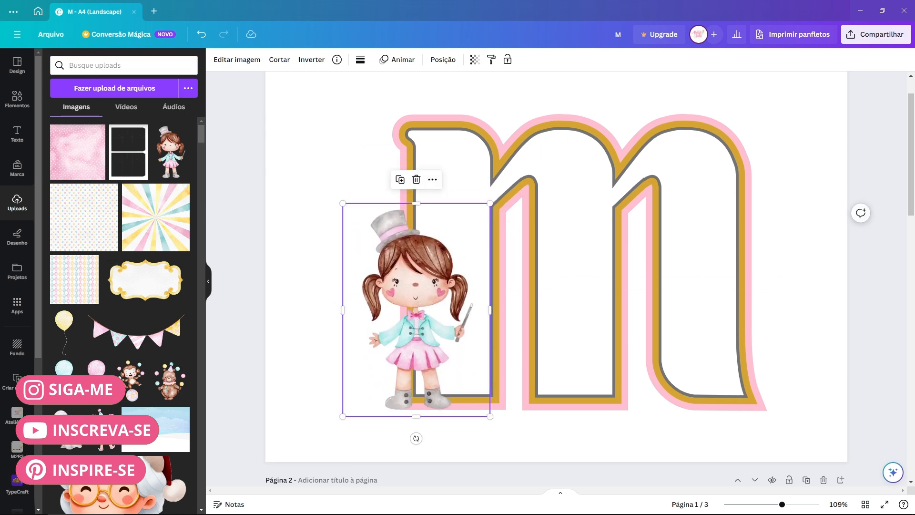
- Add the uploaded pink, blue and yellow balloons, shrink the yellow one, and move the yellow and blue ones above the girl's hat
click(96, 367)
click(64, 366)
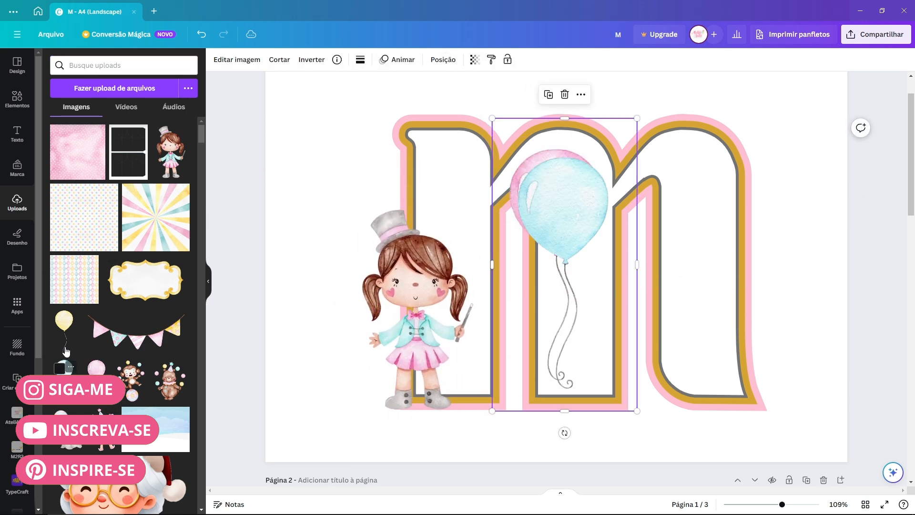
click(64, 320)
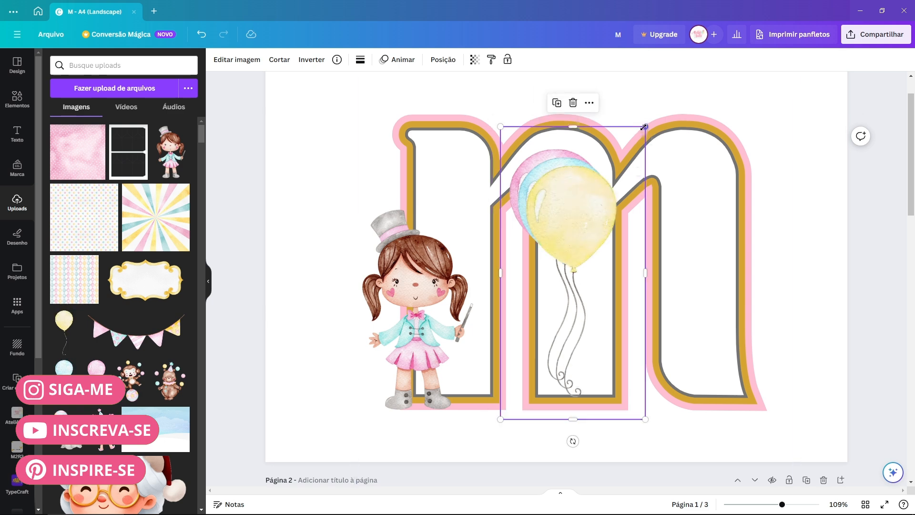
drag(608, 175, 494, 125)
drag(527, 366, 489, 285)
drag(492, 157, 445, 135)
drag(602, 391, 467, 373)
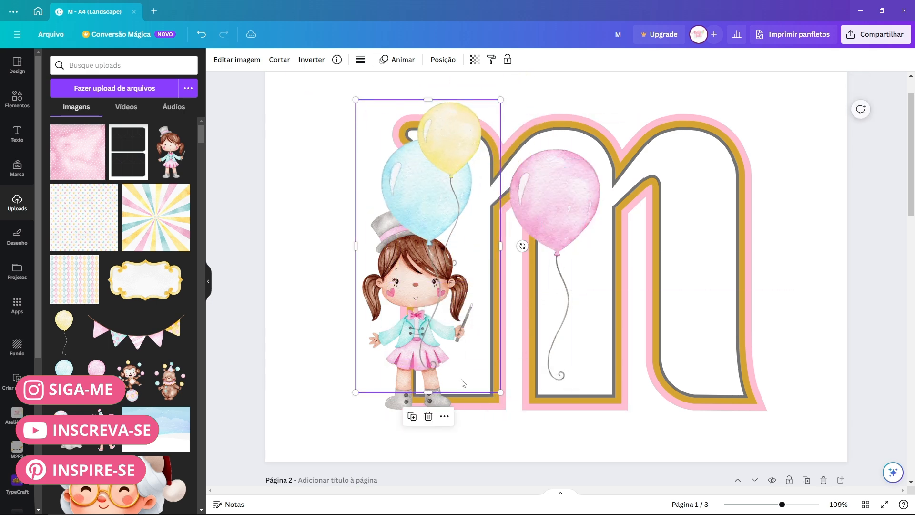
- Shrink and tilt the blue balloon beside the yellow one, and crop the strings off both balloons
drag(522, 246, 517, 211)
drag(416, 408, 424, 281)
drag(392, 142, 389, 179)
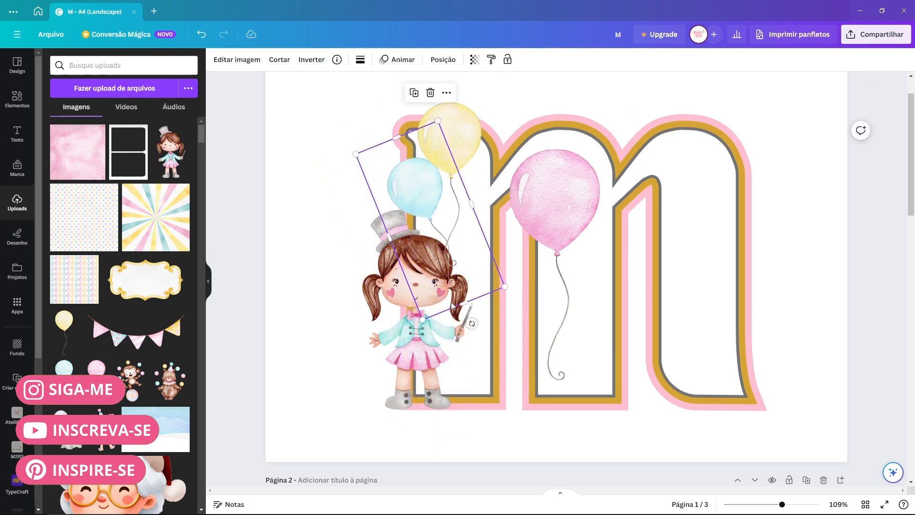
drag(461, 300, 432, 218)
click(478, 225)
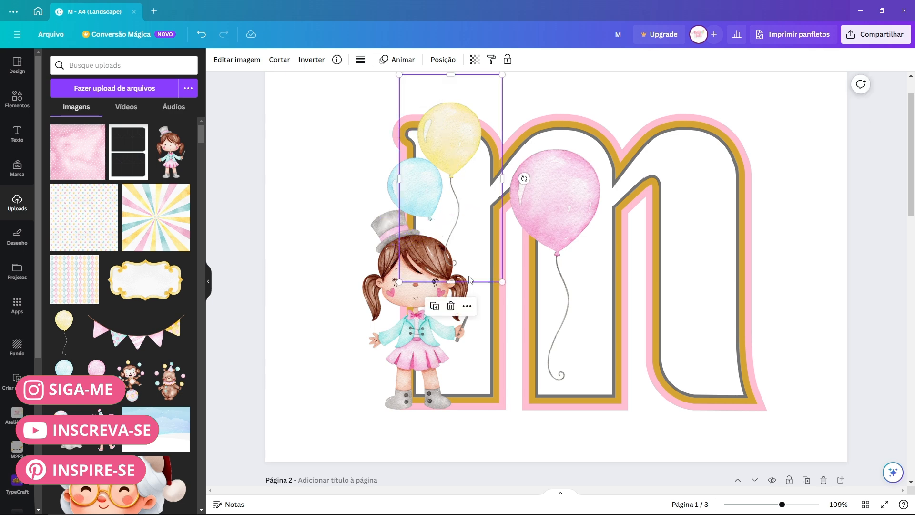
drag(454, 282, 454, 180)
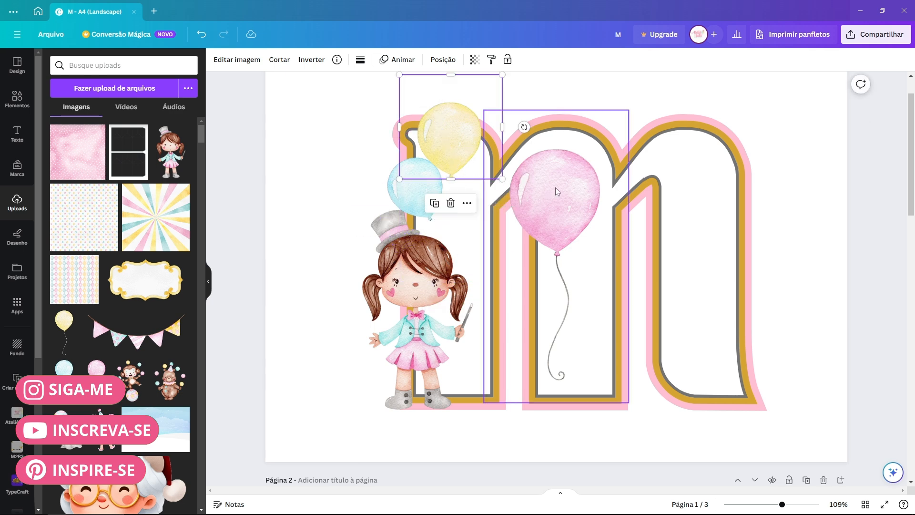
- Crop the pink balloon's string, shrink and tilt the balloon, and tuck it beside the blue one under the yellow balloon
click(560, 352)
drag(568, 405, 529, 267)
drag(640, 160, 569, 195)
drag(517, 221, 472, 210)
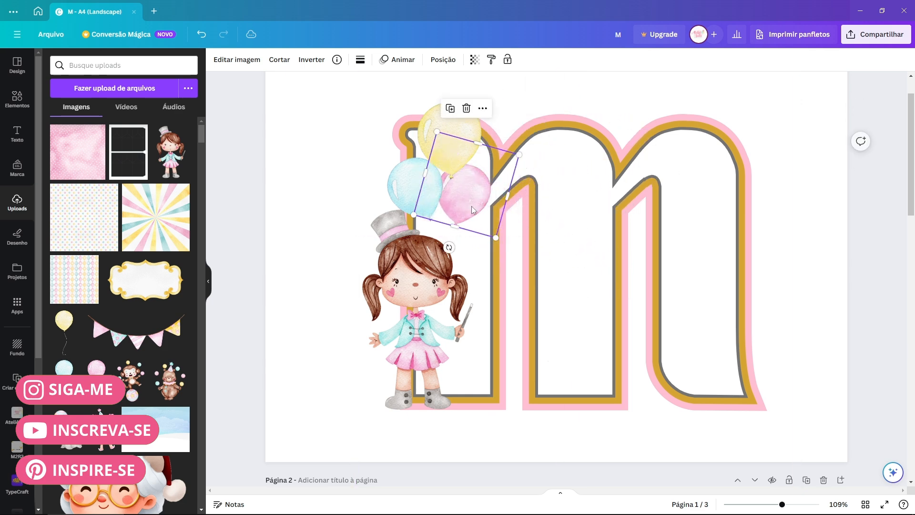
- Add the pastel bunting, shrink and tilt it slightly, and hang it across the m's two arches
key(ctrl+v)
drag(348, 163, 599, 271)
drag(676, 324, 611, 173)
drag(713, 200, 716, 195)
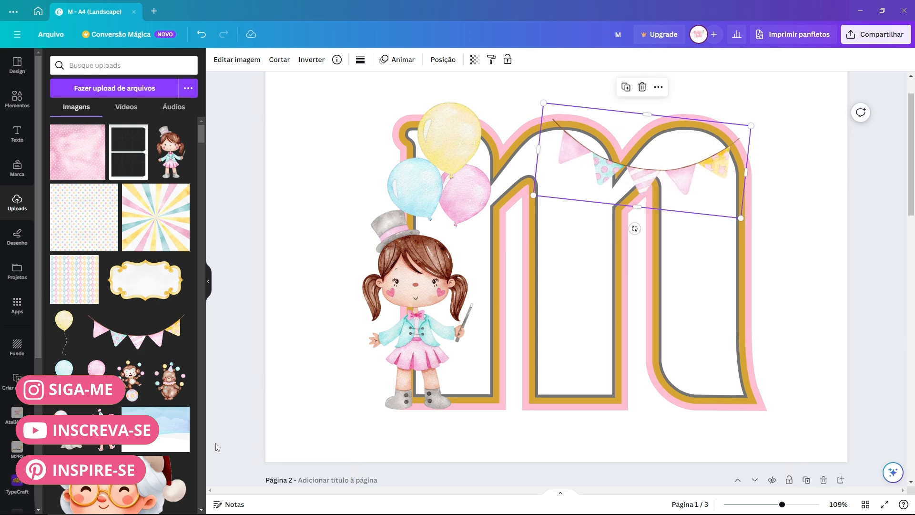
- Insert a subtitle text with the child's first name and place it across the lower part of the m's second and third legs
click(17, 133)
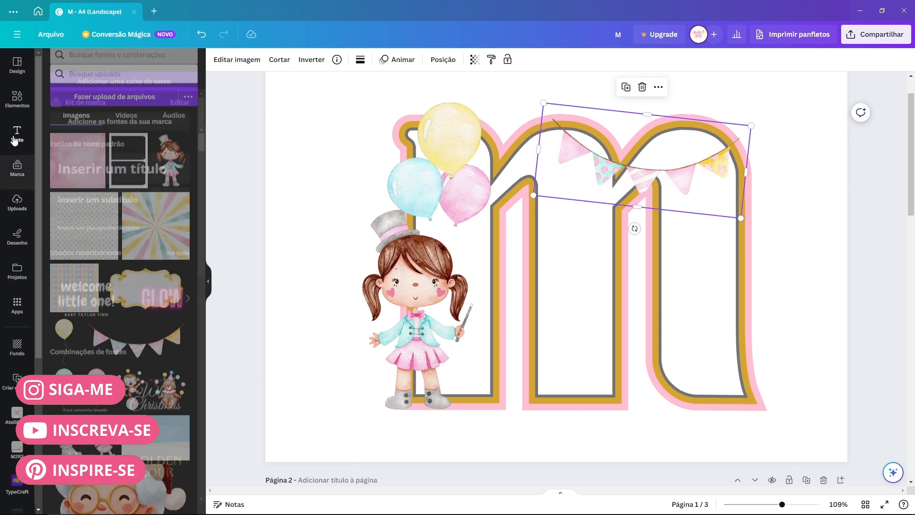
click(98, 212)
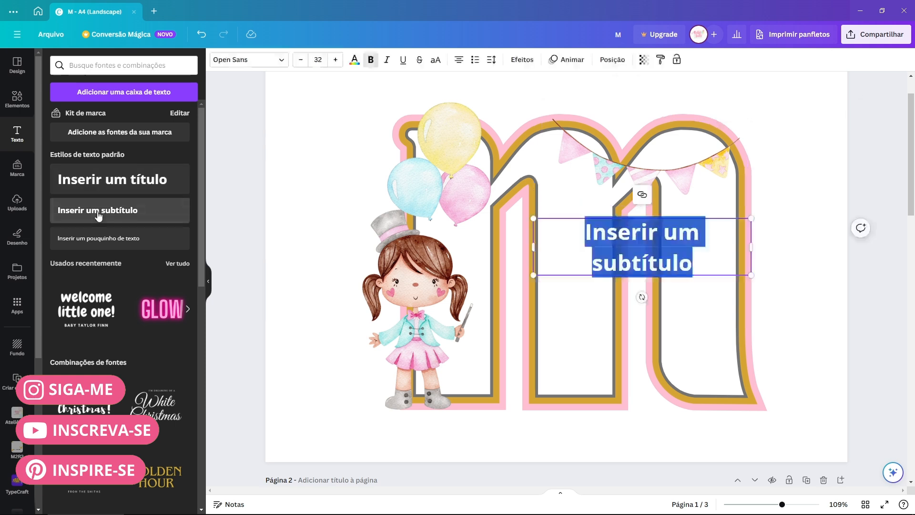
text(maya)
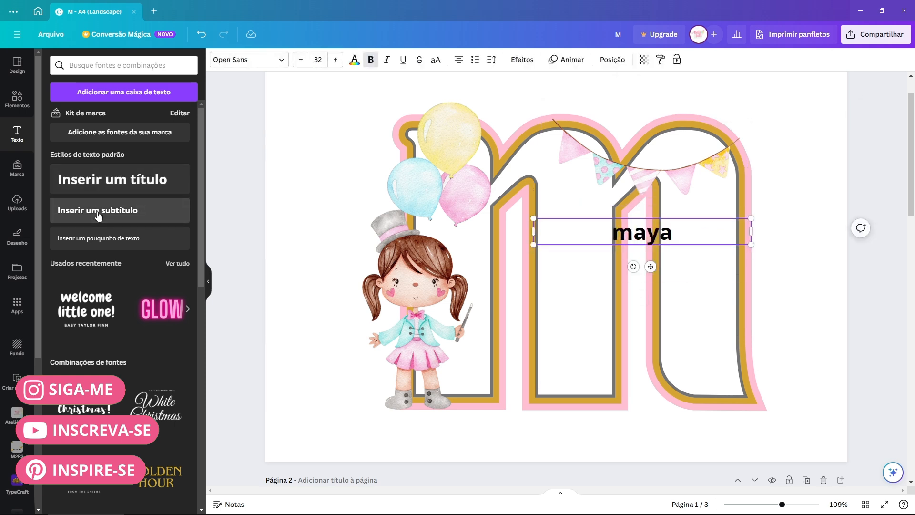
click(832, 272)
drag(642, 232, 633, 366)
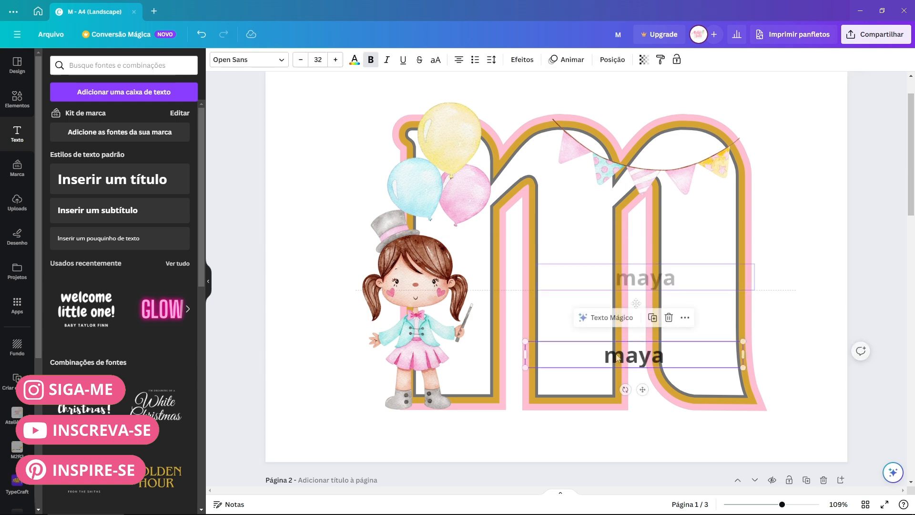
- Set the name's font to Halimum, rotate it to read upward, enlarge it and place it along the m's third leg
click(248, 60)
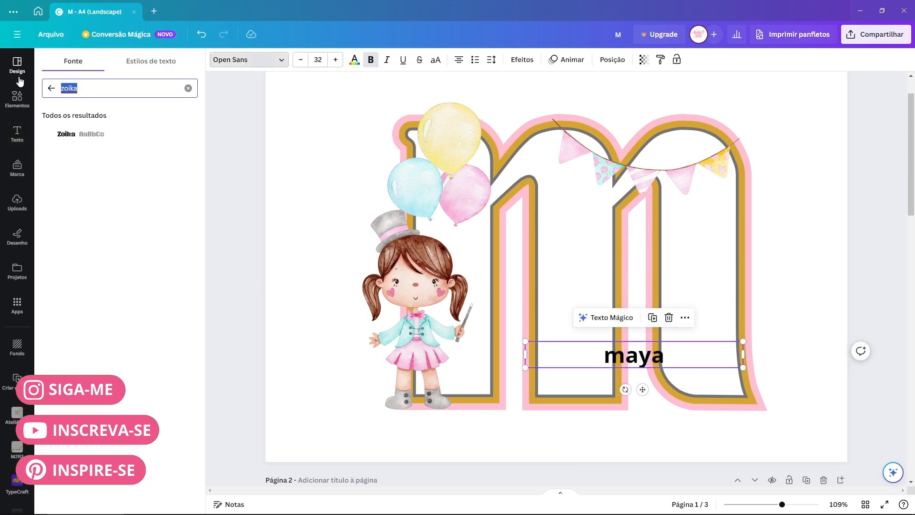
text(hali)
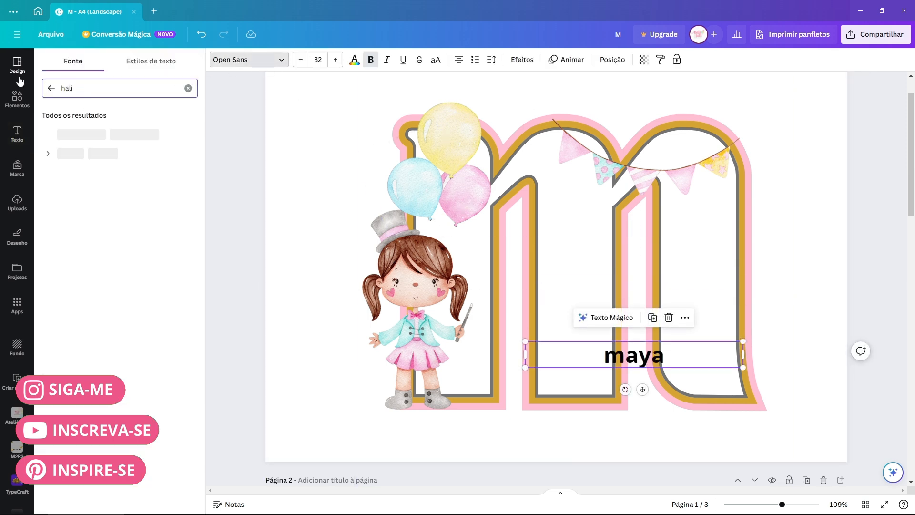
click(102, 133)
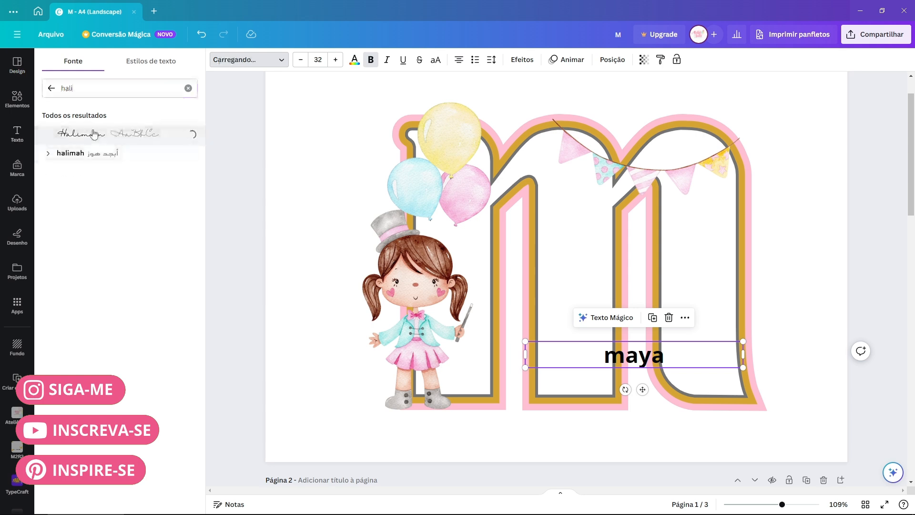
drag(750, 354, 801, 268)
drag(702, 342, 689, 231)
drag(654, 277, 719, 256)
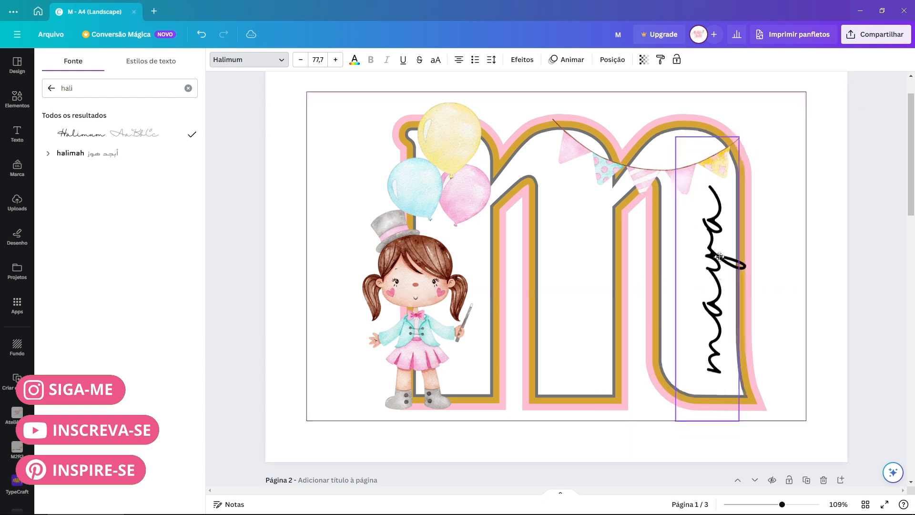
- Color the name with the light blue taken from the blue balloon and enlarge it along the third leg
click(355, 59)
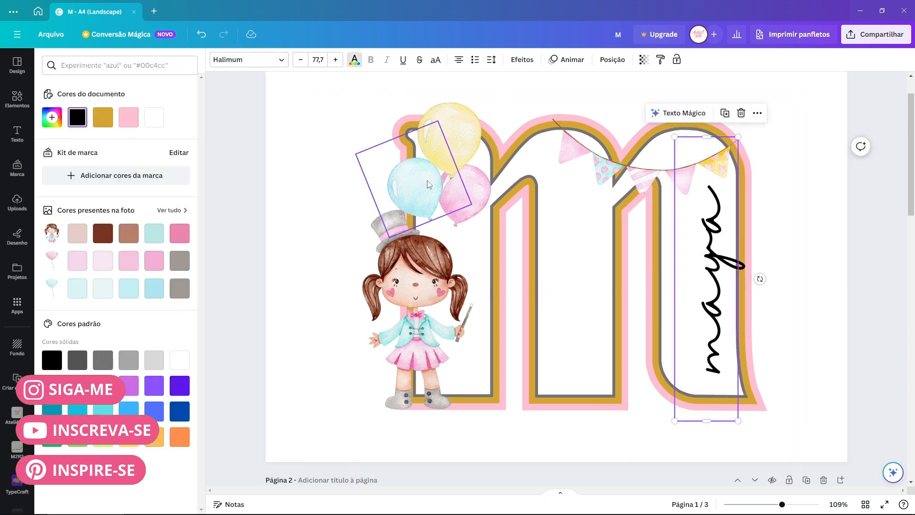
click(150, 294)
drag(738, 137, 757, 76)
click(829, 255)
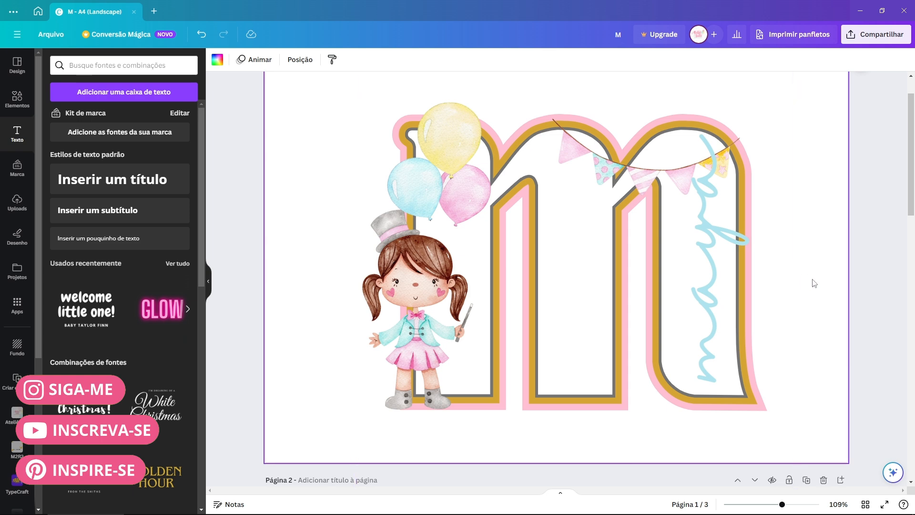
- Bring the pastel polka-dot pattern onto page 1 and crop it to fit inside the m's second leg
scroll(797, 221, down, 2)
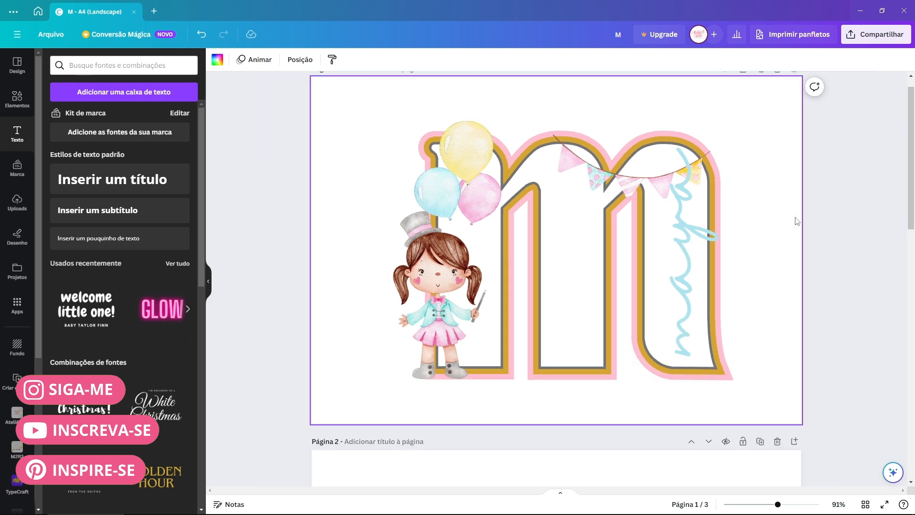
scroll(785, 223, down, 10)
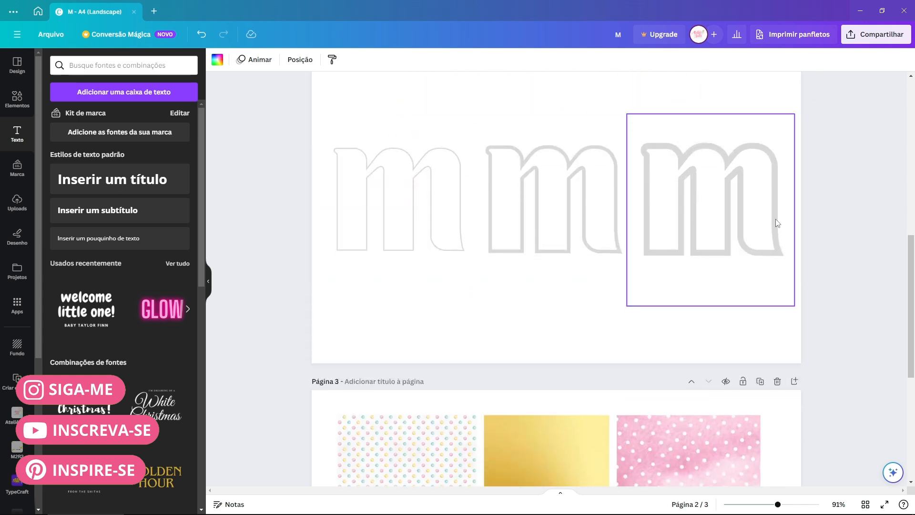
click(418, 203)
drag(429, 219, 648, 229)
scroll(431, 205, up, 5)
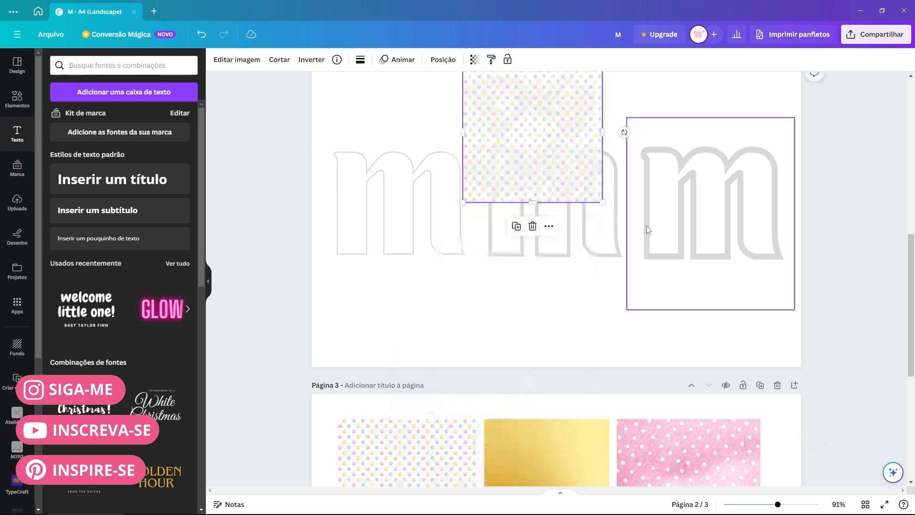
scroll(648, 230, up, 4)
drag(529, 419, 546, 271)
scroll(505, 362, up, 2)
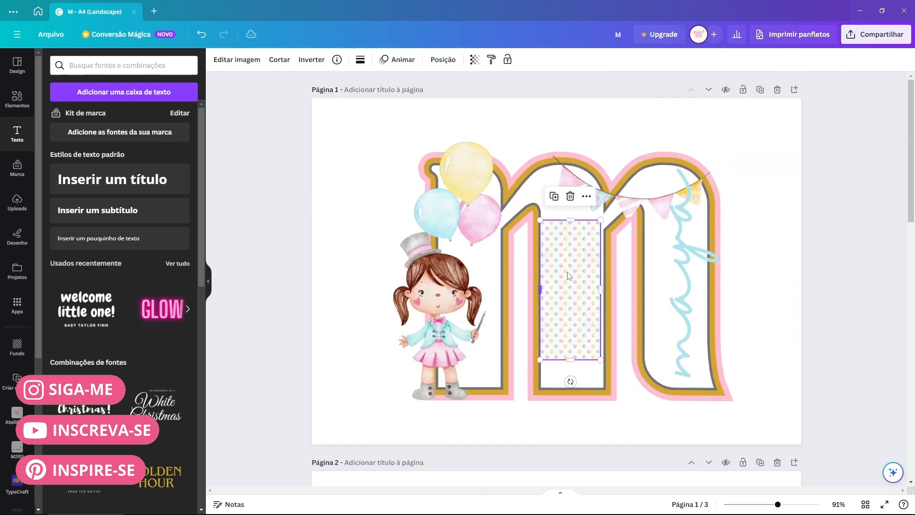
drag(601, 286, 603, 286)
mouse_move(575, 219)
mouse_down()
mouse_move(573, 193)
mouse_move(574, 216)
mouse_move(574, 206)
mouse_up()
drag(572, 360, 577, 386)
- Duplicate the polka-dot strip twice and place the copies over the m's third and first legs
key(ctrl+d)
drag(580, 308, 677, 299)
key(ctrl+d)
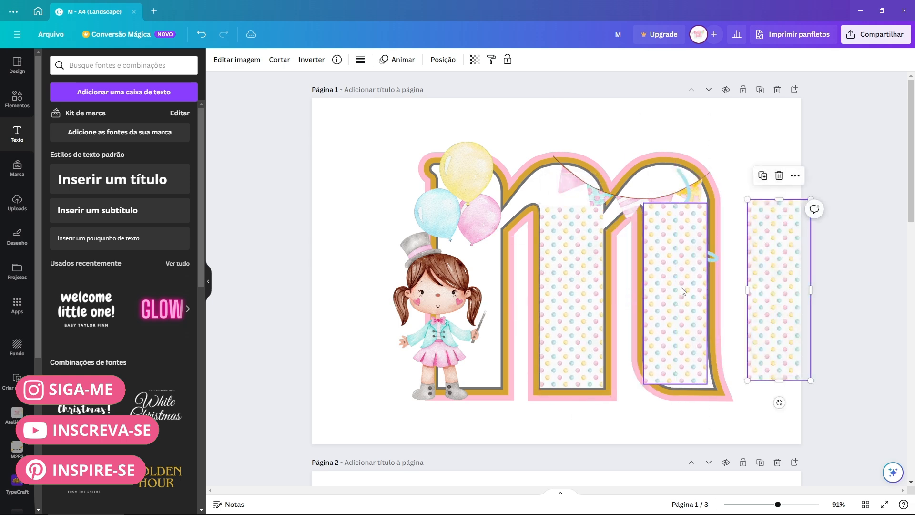
drag(762, 265, 454, 272)
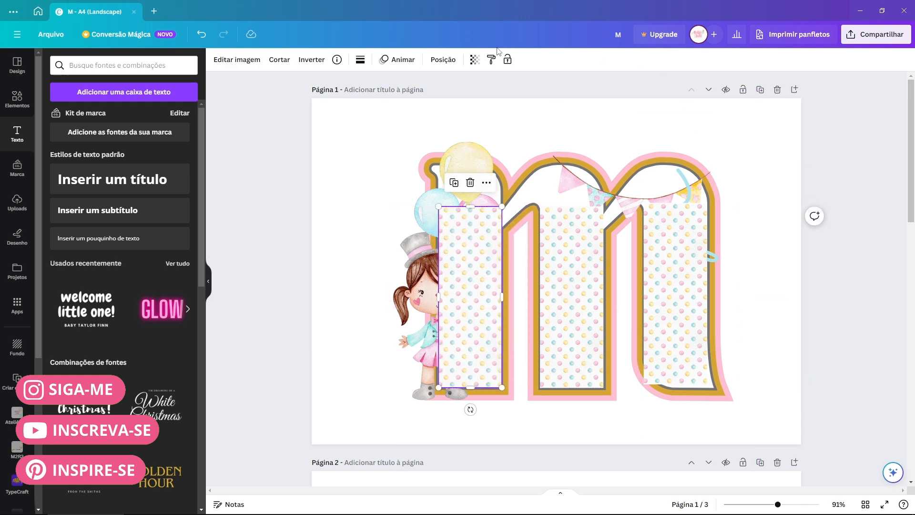
- Move the girl, balloons, bunting and name above the polka-dot strips in the layer order
click(444, 60)
click(164, 62)
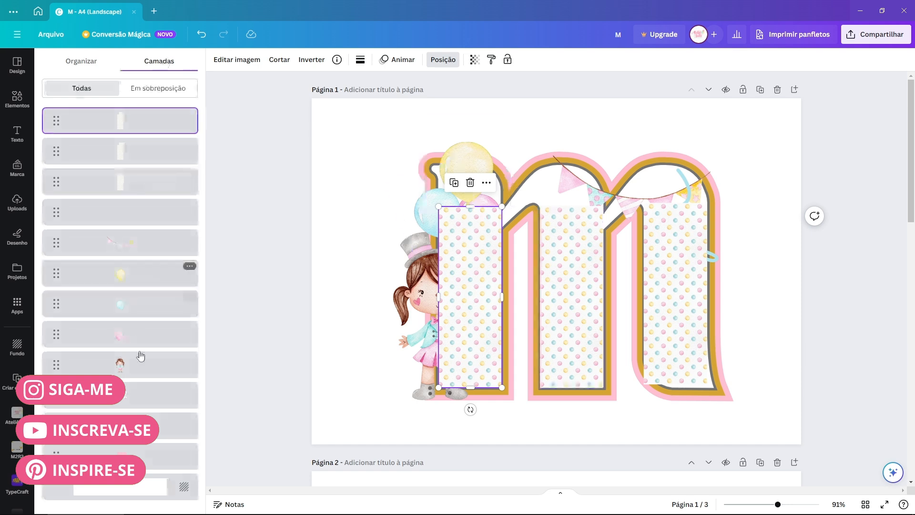
click(135, 365)
shift+click(133, 242)
drag(133, 242, 148, 119)
mouse_move(147, 378)
mouse_down()
mouse_move(194, 212)
mouse_move(142, 238)
mouse_move(146, 113)
mouse_up()
key(Escape)
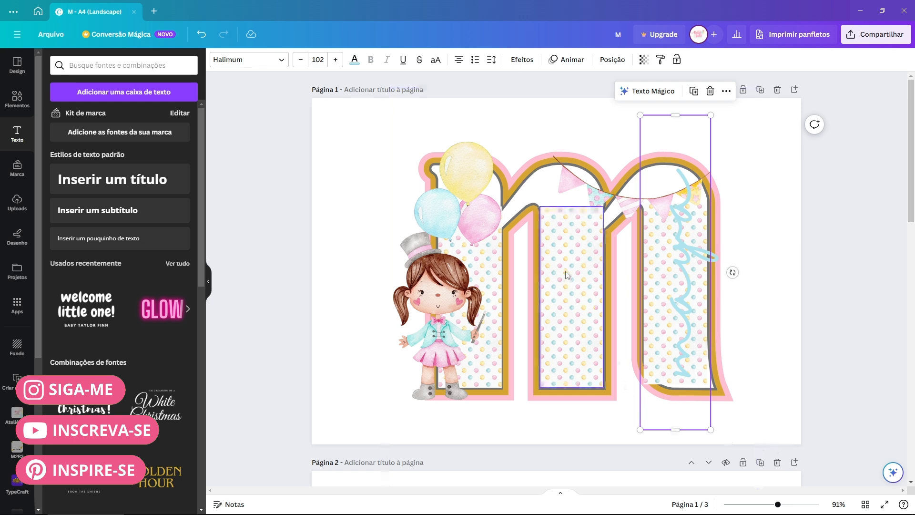
click(771, 258)
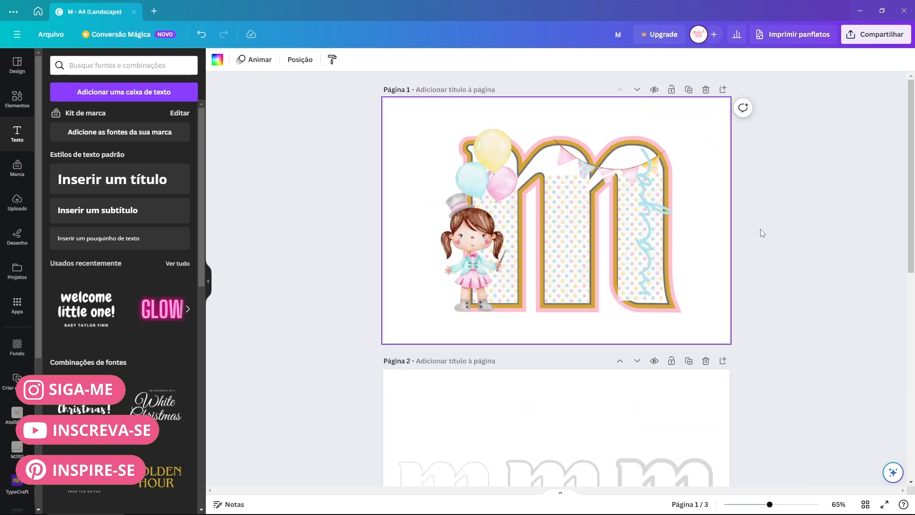
- Move one of the solid pink m's on the new first page up above the other one
drag(718, 142, 439, 305)
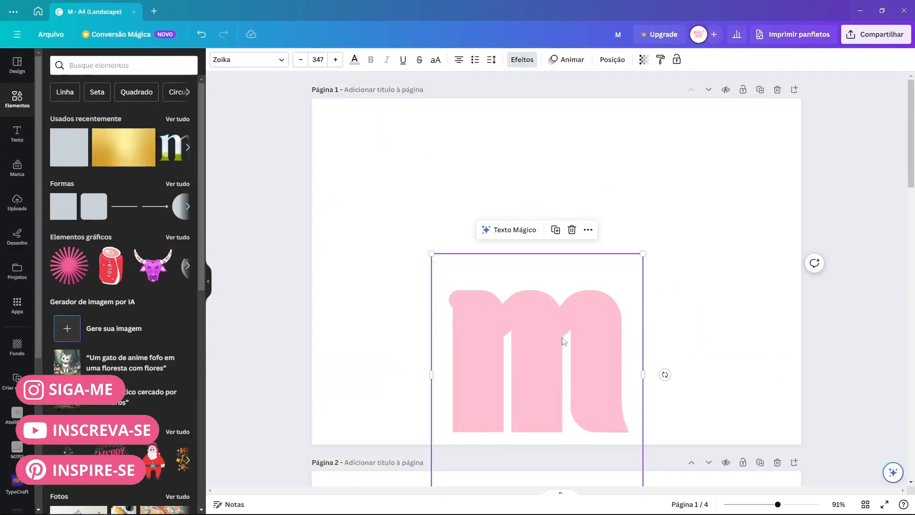
click(715, 315)
click(595, 316)
drag(595, 316, 580, 149)
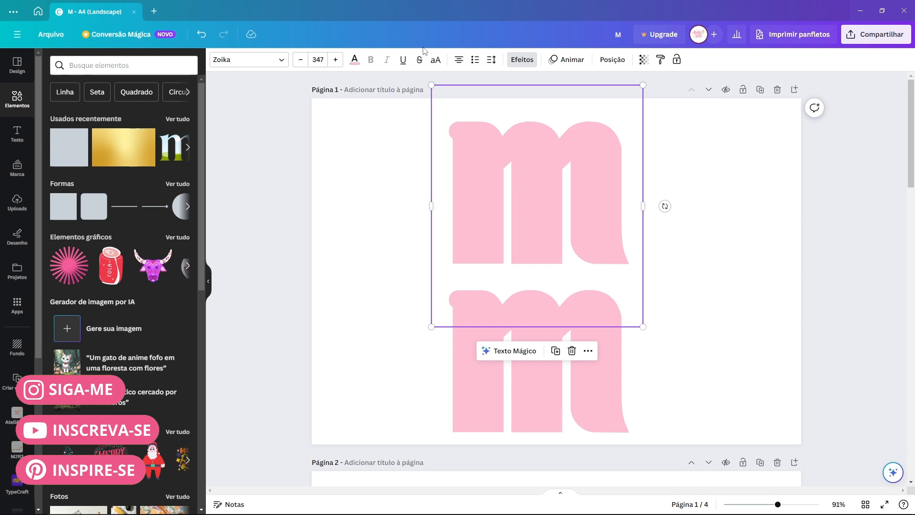
click(23, 134)
scroll(178, 190, down, 5)
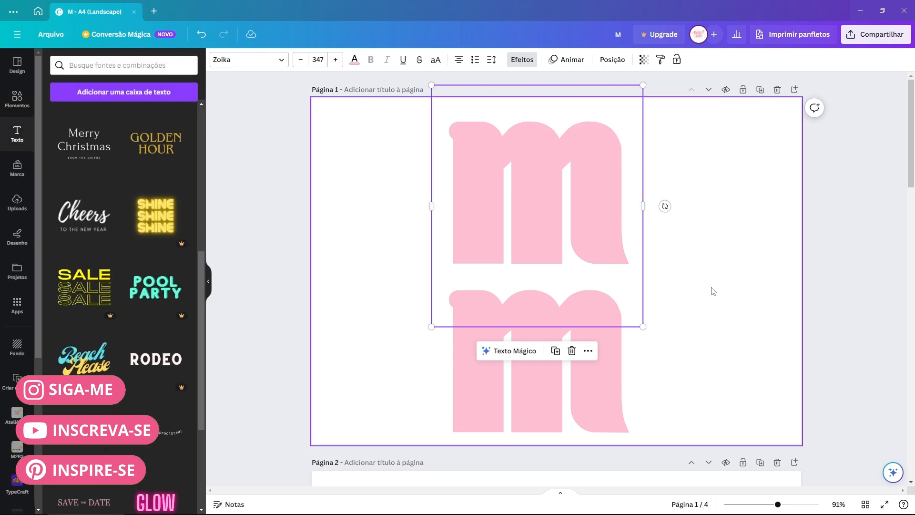
click(700, 263)
- Try flipping the girl on page 2 horizontally and vertically, returning her to her original orientation
scroll(700, 263, down, 8)
click(434, 264)
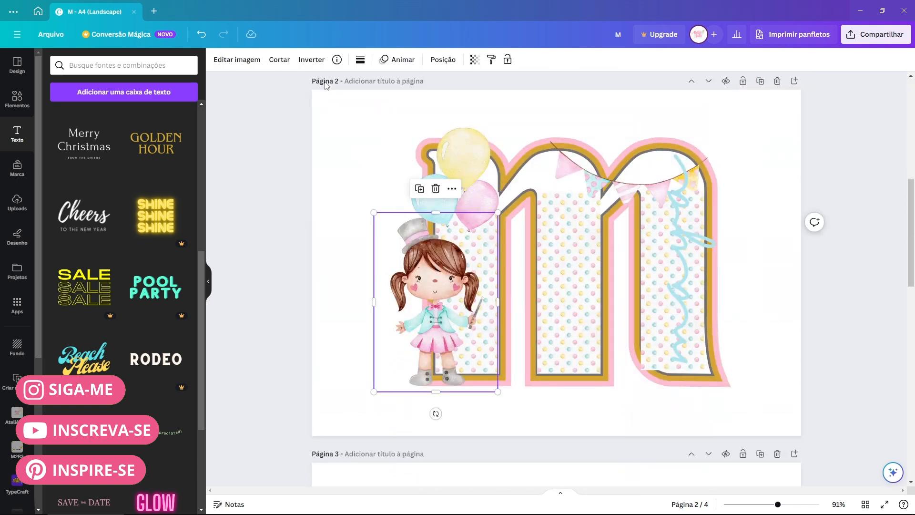
click(317, 63)
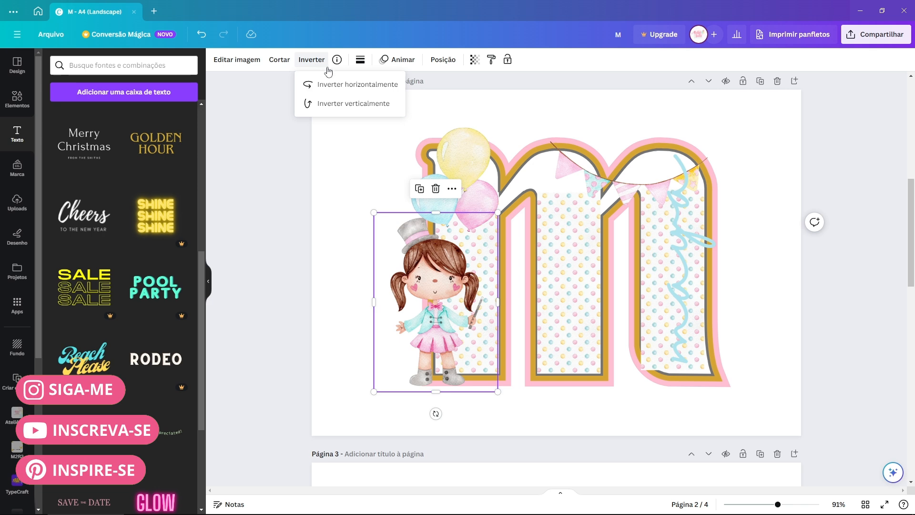
click(335, 85)
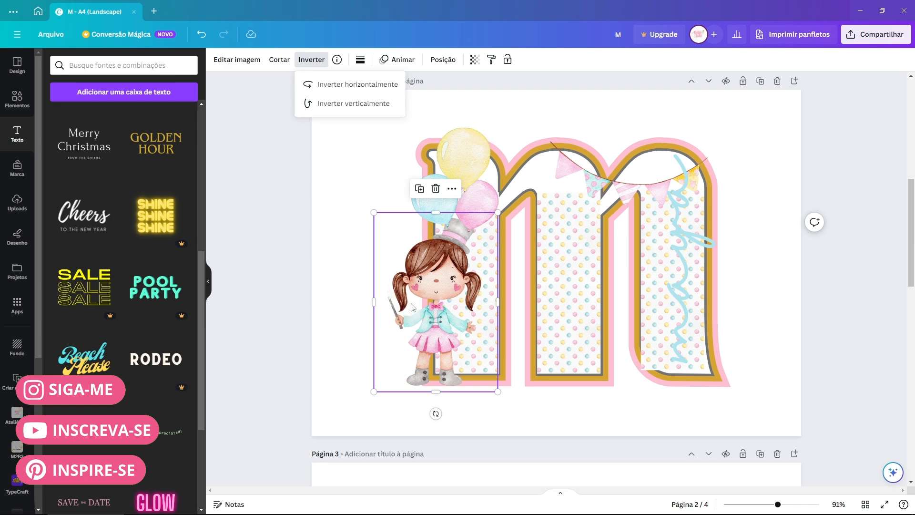
click(374, 86)
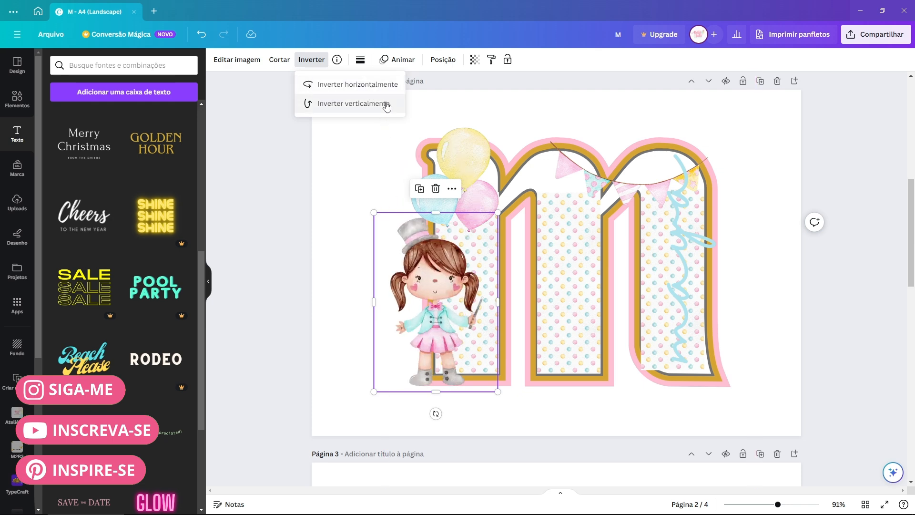
click(384, 110)
click(384, 107)
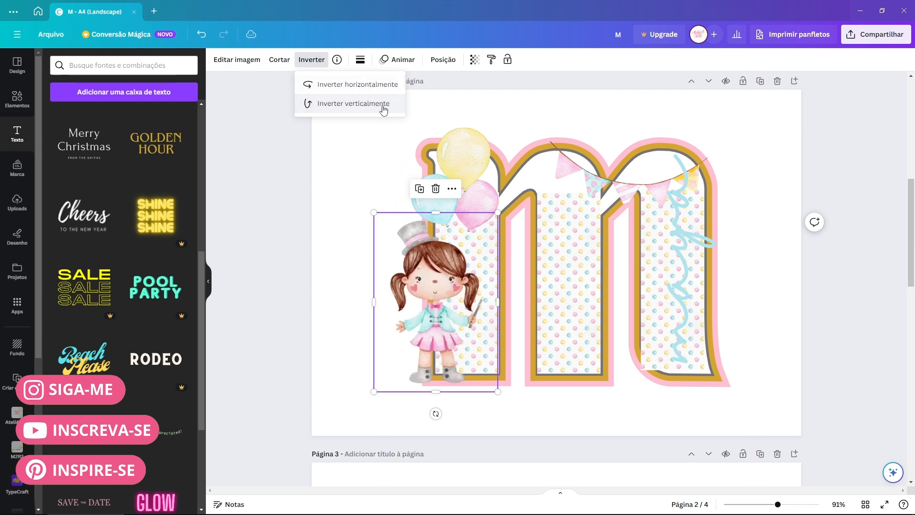
click(549, 104)
scroll(681, 291, up, 8)
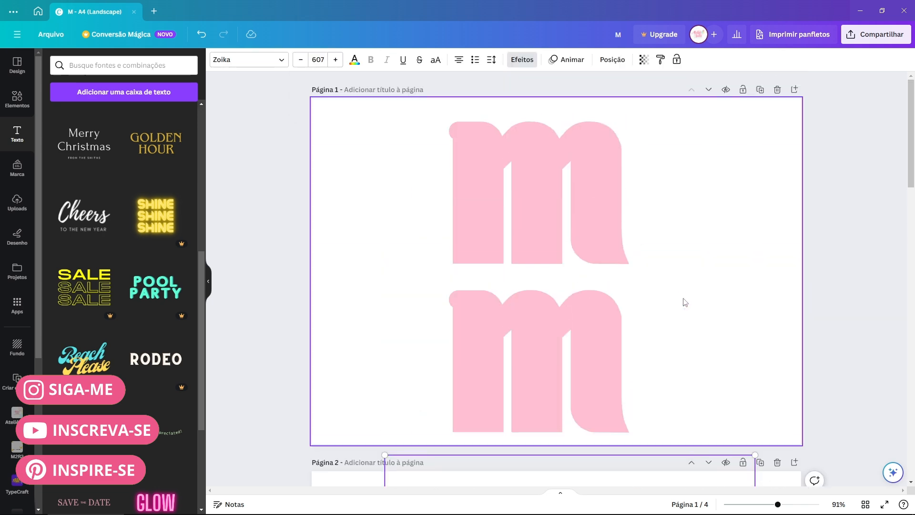
click(486, 186)
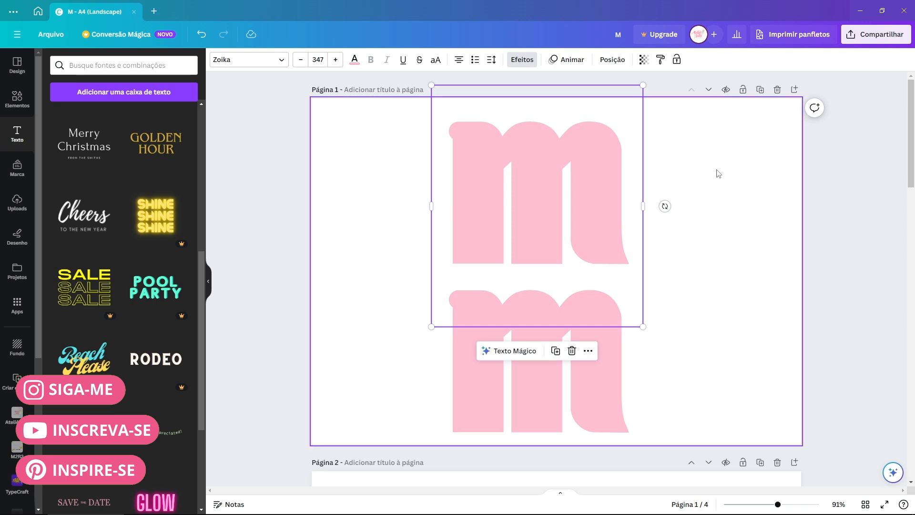
click(699, 189)
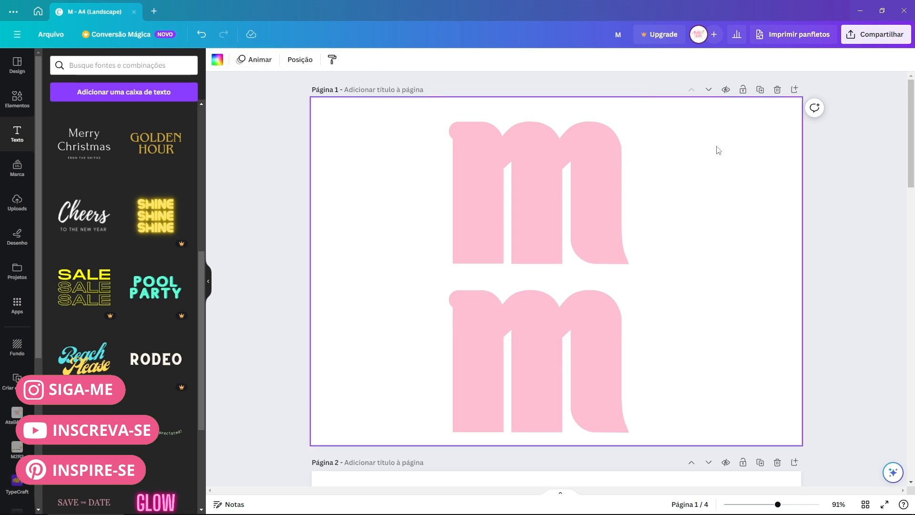
click(876, 34)
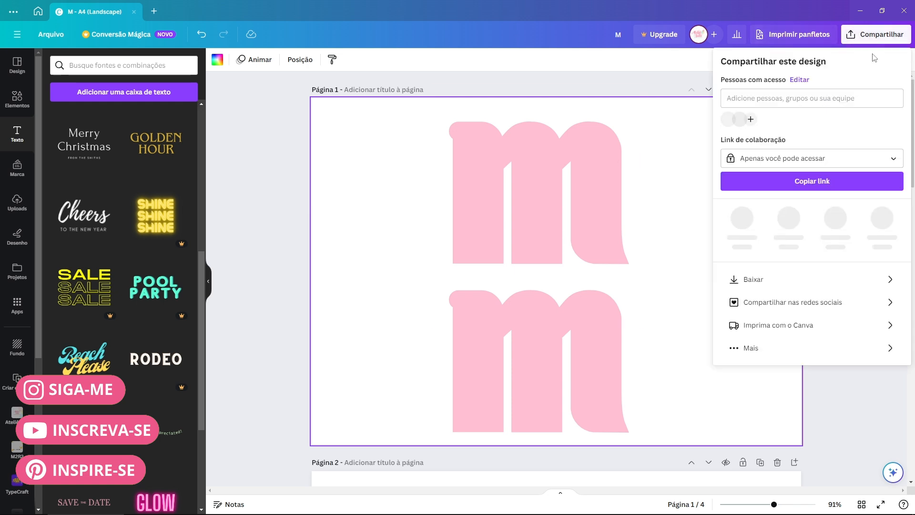
click(783, 286)
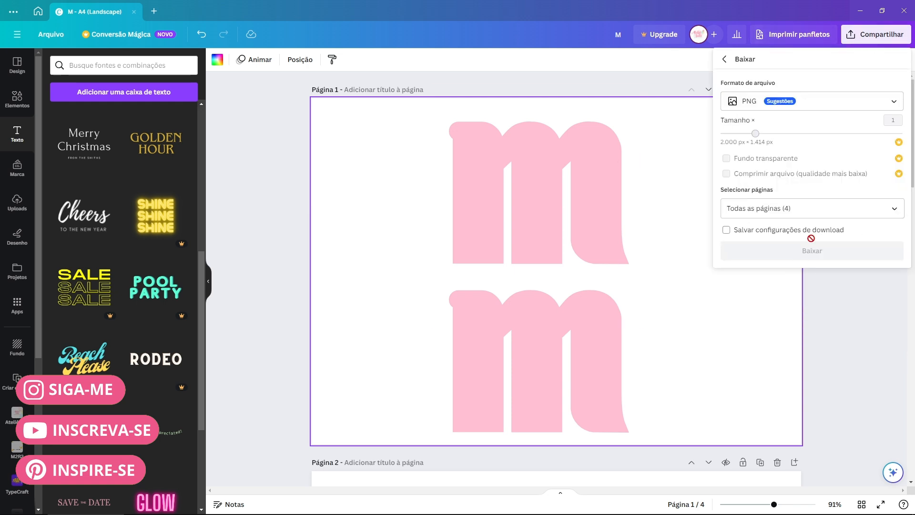
click(780, 103)
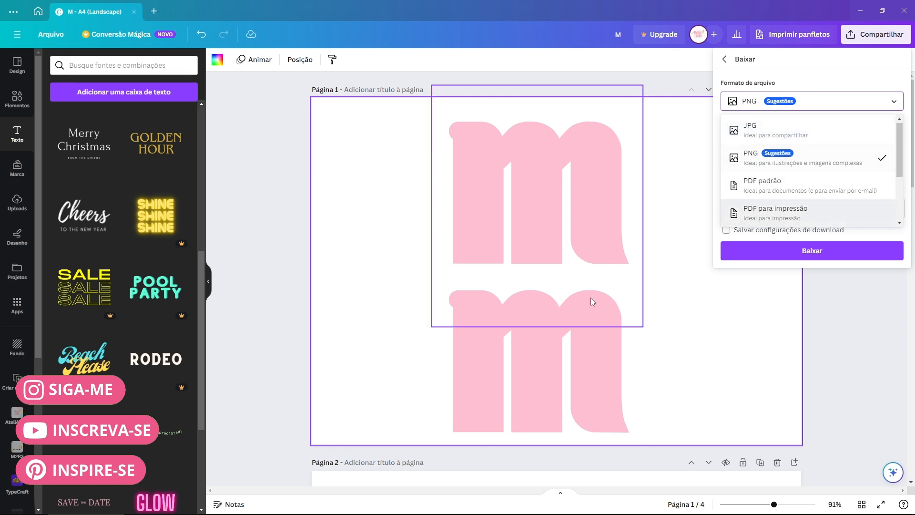
click(661, 350)
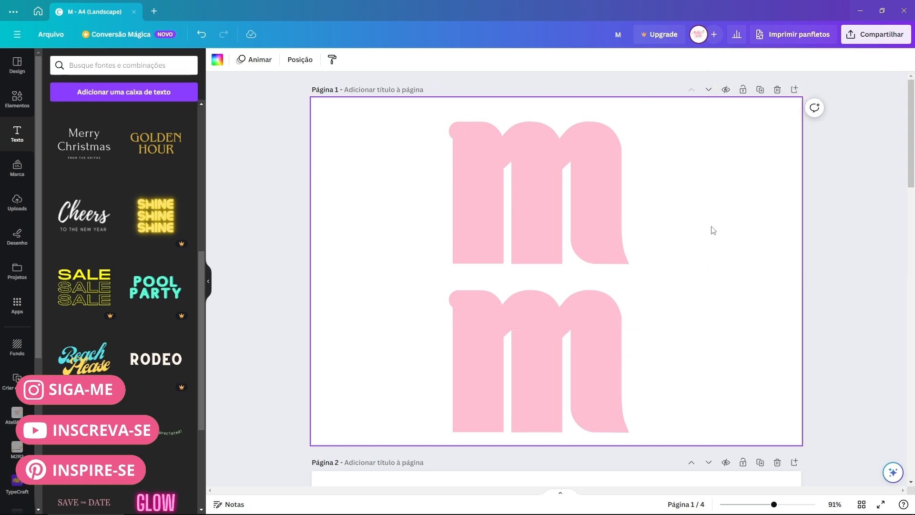
- Paste the screenshot of the page, crop it to its upper pink m and enlarge it beside the two text m's
key(ctrl+v)
drag(482, 355, 559, 326)
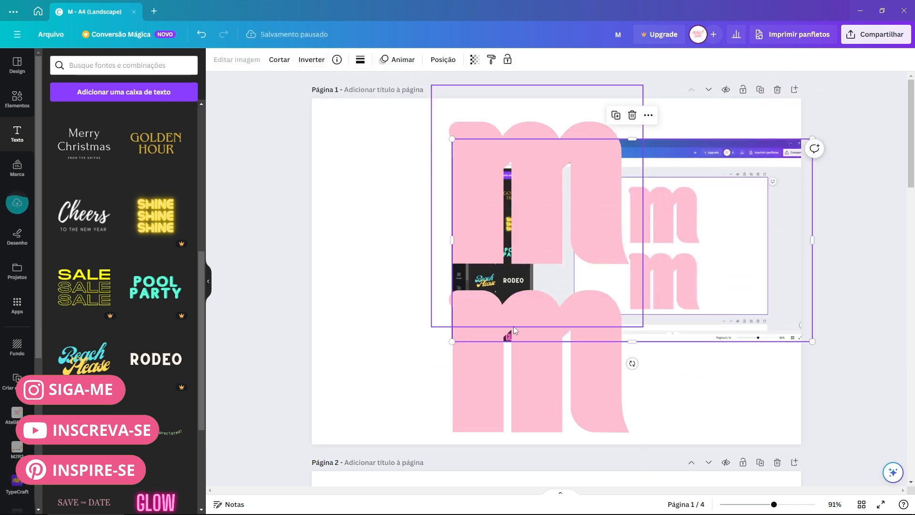
drag(460, 242, 625, 240)
drag(718, 341, 718, 247)
drag(813, 197, 704, 202)
drag(670, 146, 786, 118)
drag(715, 164, 713, 213)
double_click(712, 217)
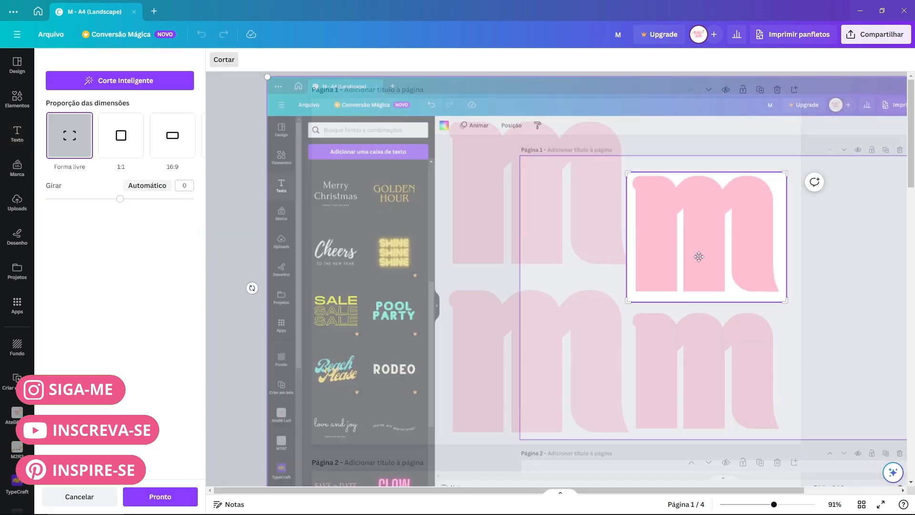
key(Return)
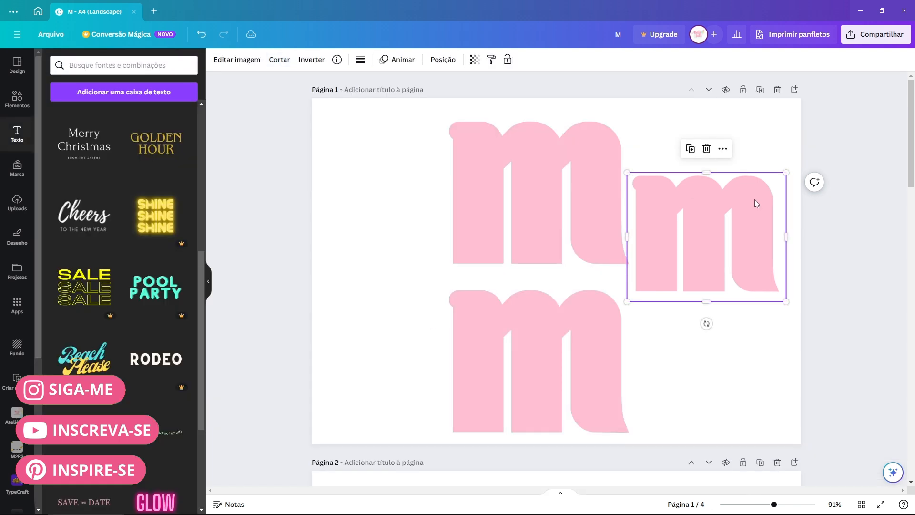
- Replace the upper text m on page 1 with the cropped m image and flip the image vertically
double_click(516, 191)
key(Escape)
drag(564, 184, 490, 180)
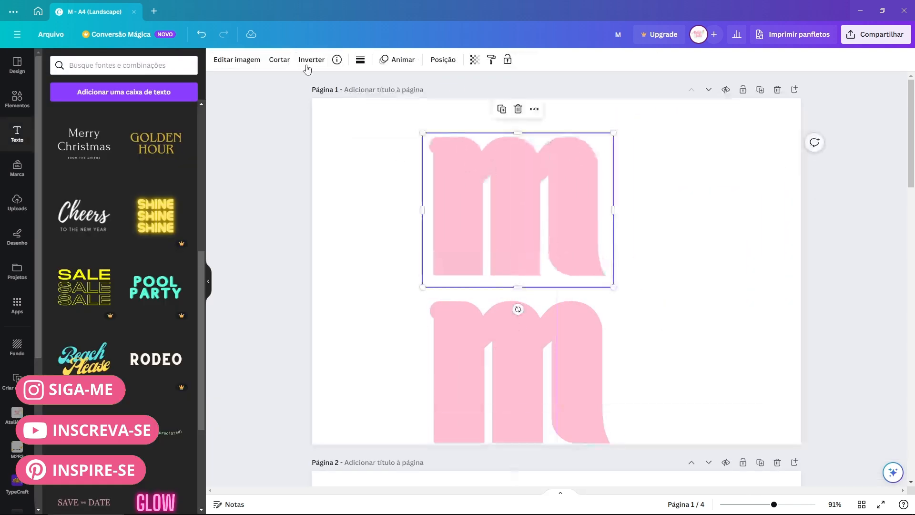
click(308, 61)
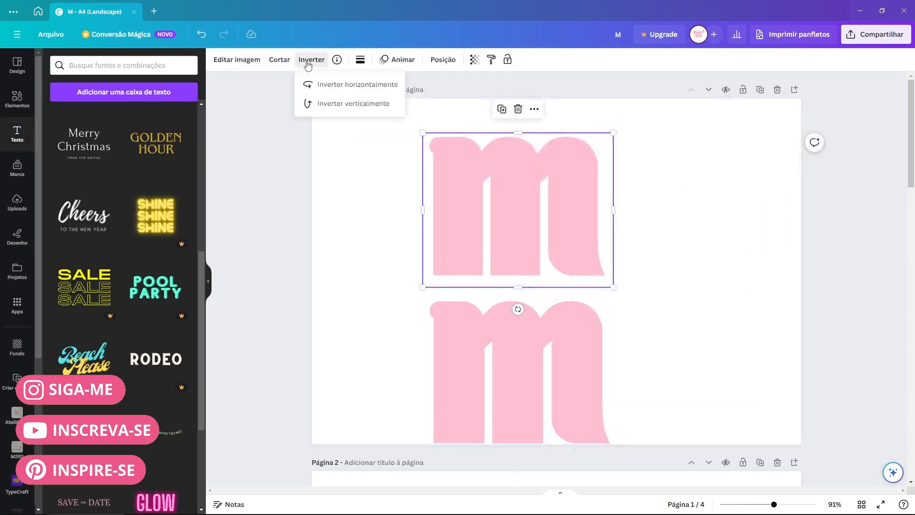
click(387, 103)
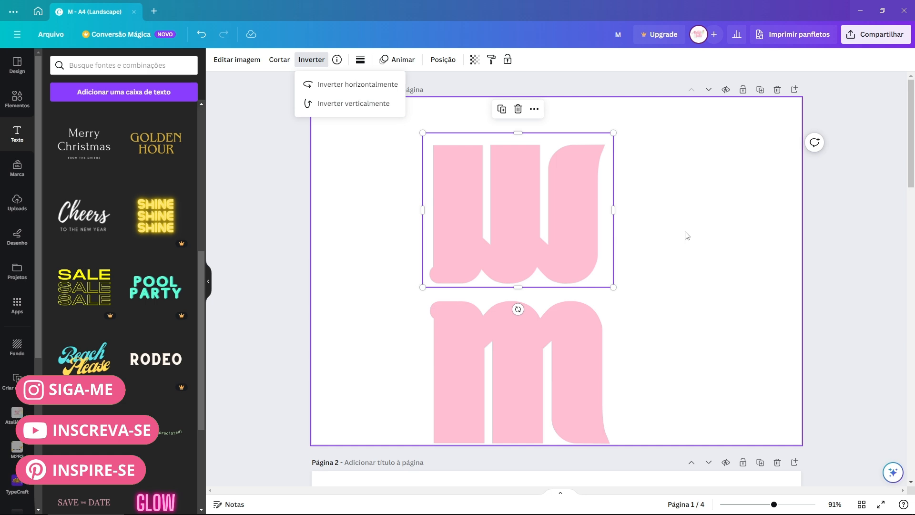
drag(525, 196, 515, 177)
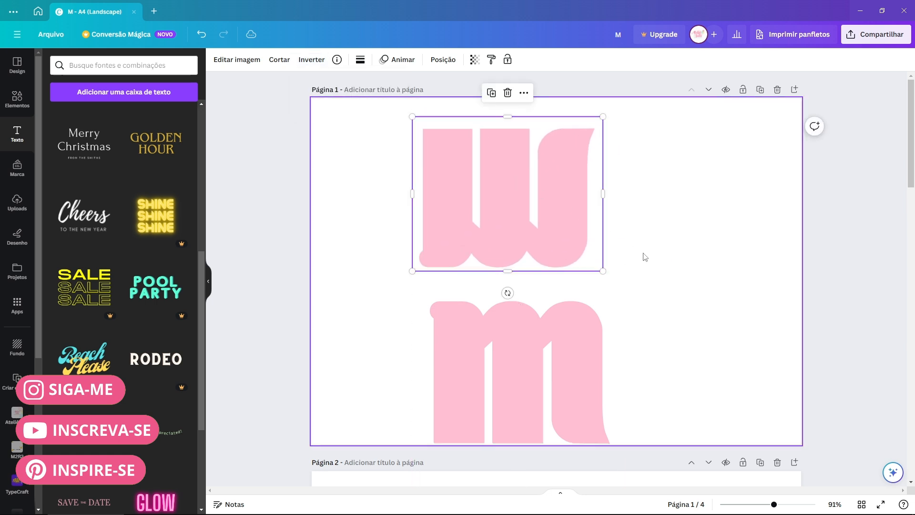
- Move the lower text m up until its rounded tops meet the flipped m image, aligning their outer legs
scroll(666, 256, down, 2)
scroll(638, 280, up, 2)
drag(576, 343, 569, 328)
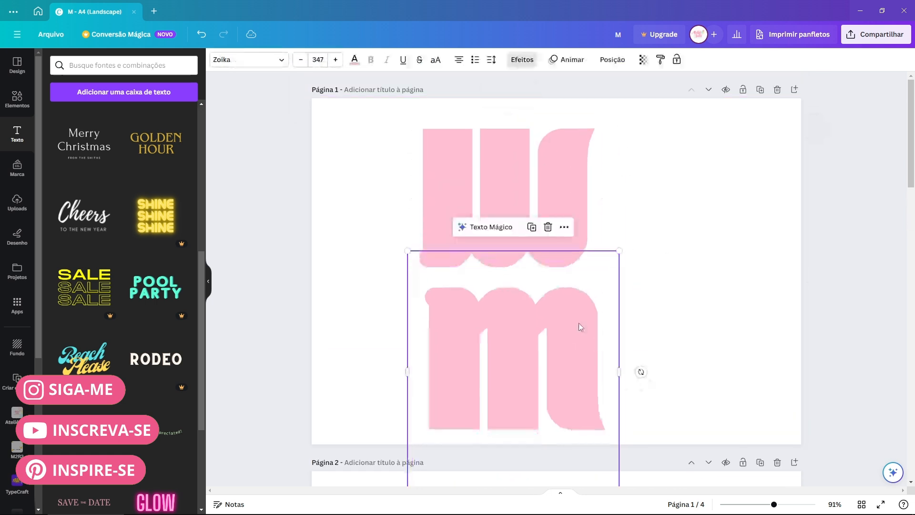
scroll(568, 326, down, 4)
scroll(644, 263, up, 4)
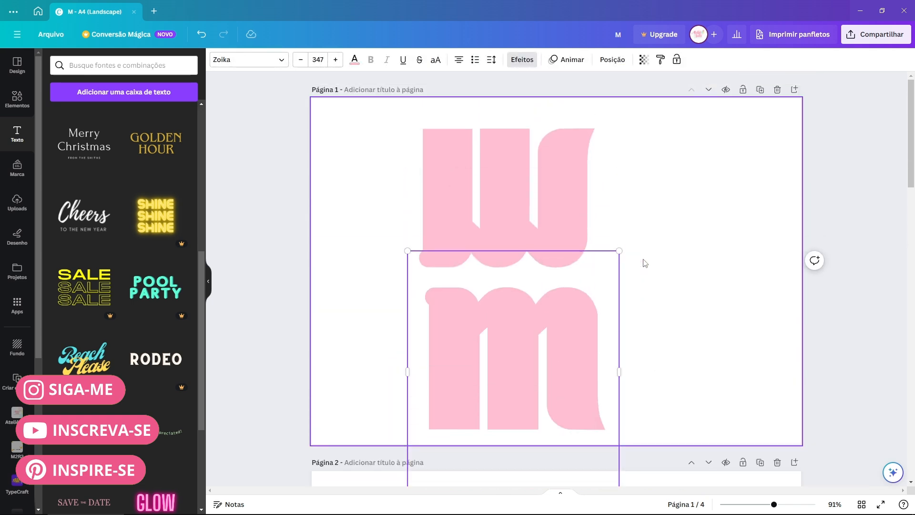
drag(521, 334, 517, 311)
click(558, 159)
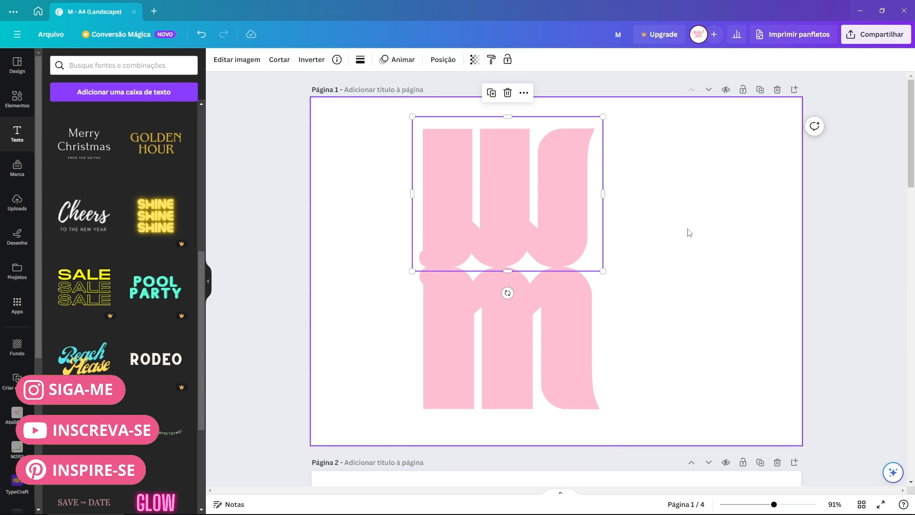
- Nudge the lower text m slightly up so its rounded tops overlap the flipped m image
click(680, 205)
scroll(682, 225, up, 2)
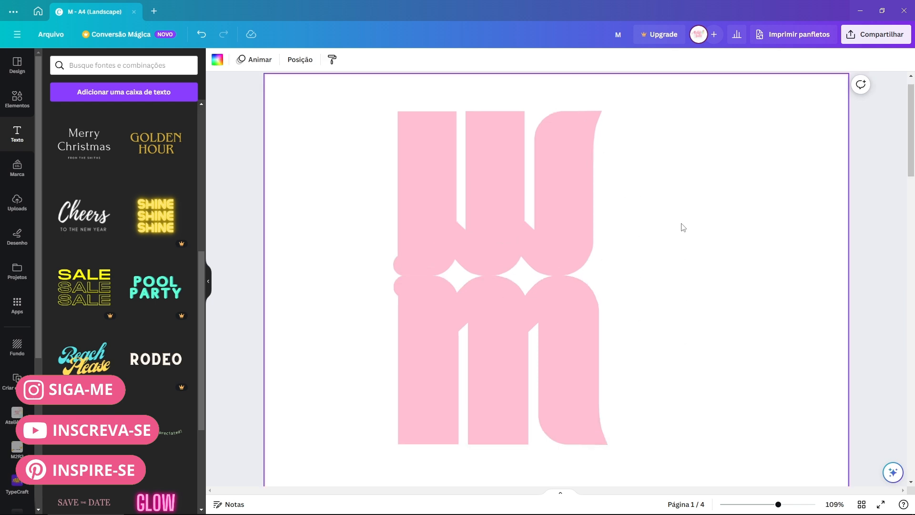
click(573, 309)
key(Down)
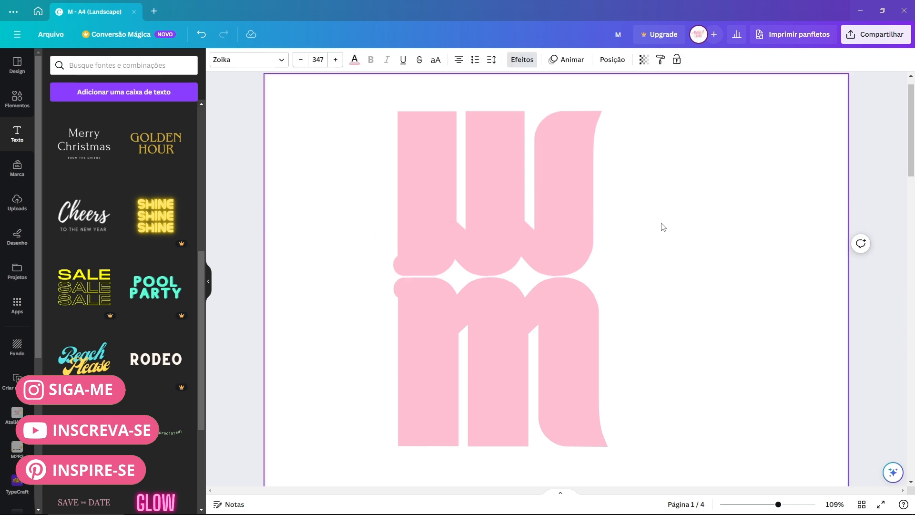
key(Up)
key(Up)
click(643, 371)
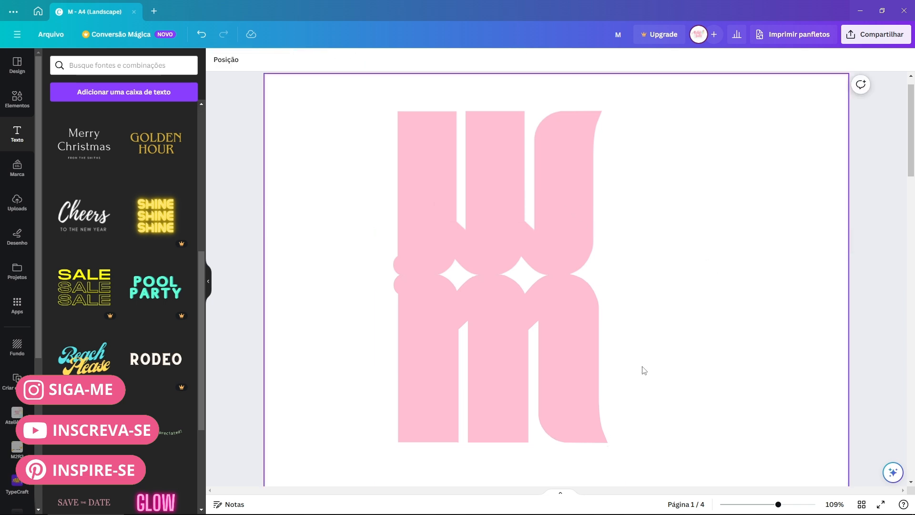
- Select both joined m's and move them together towards the left edge of page 1
click(590, 339)
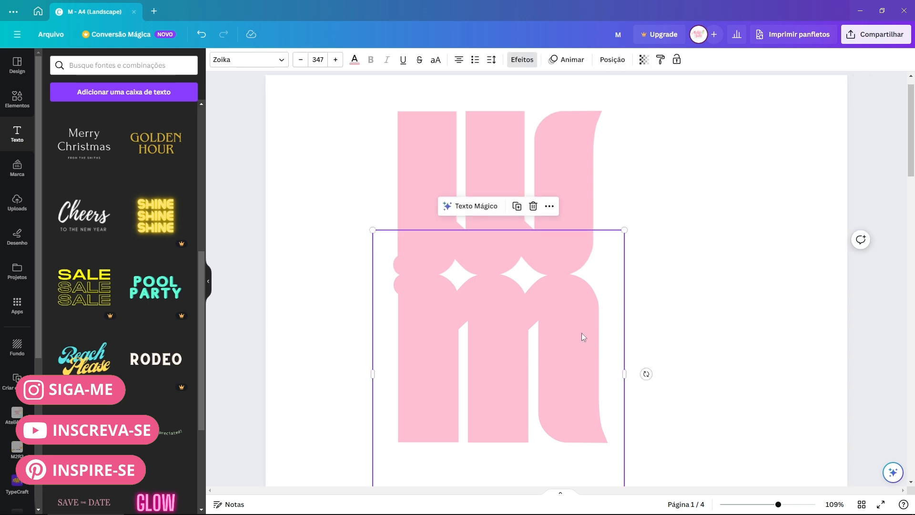
click(575, 135)
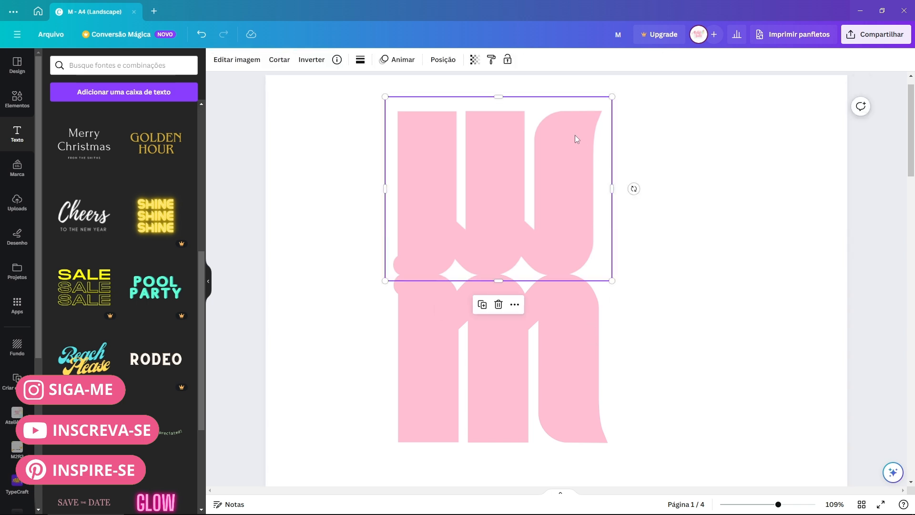
key(ctrl+a)
drag(575, 135, 498, 135)
click(665, 278)
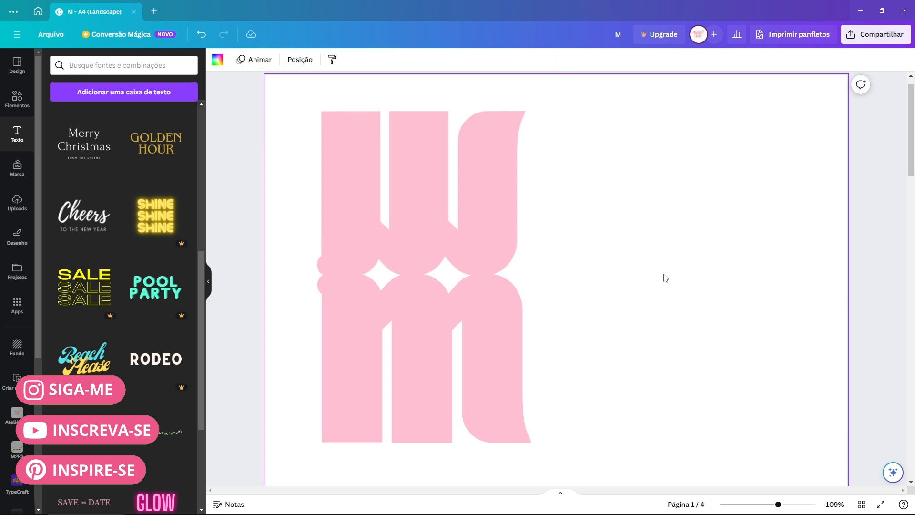
click(498, 294)
click(627, 294)
click(513, 120)
click(506, 336)
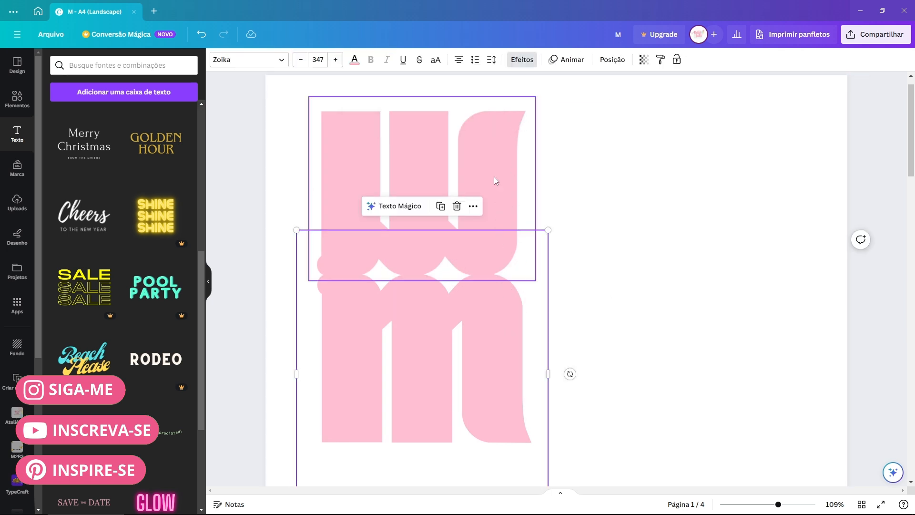
click(490, 147)
click(500, 368)
drag(603, 369, 770, 369)
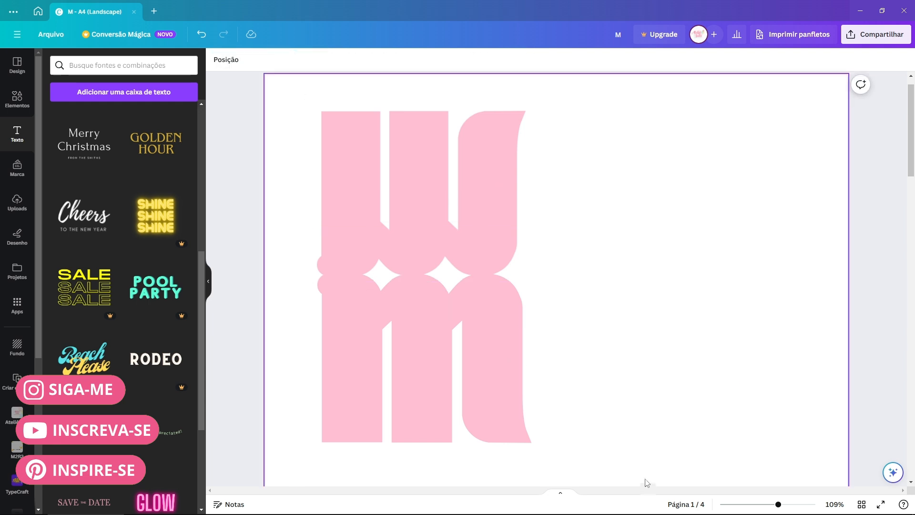
- Check the enlarged m pair on page 2 and slightly reposition the original joined pair on page 1
click(17, 99)
scroll(727, 248, down, 8)
click(624, 209)
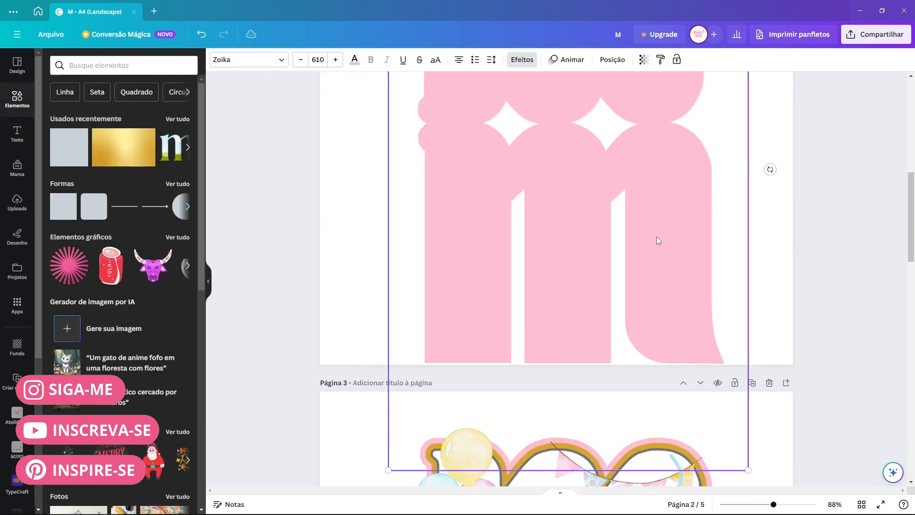
scroll(658, 238, up, 8)
click(399, 260)
drag(400, 260, 361, 268)
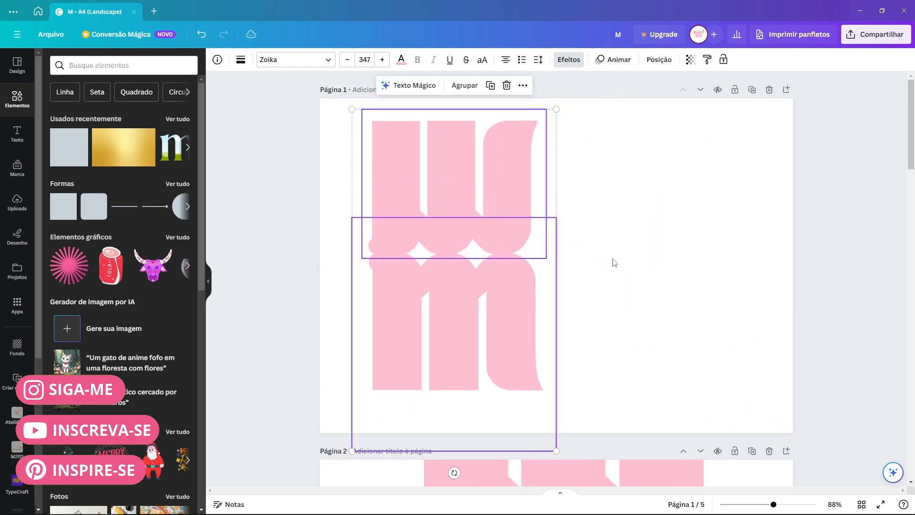
click(648, 293)
- Shift the enlarged m group on page 2 so the upper flipped m lies fully inside the page
scroll(648, 293, down, 8)
drag(673, 288, 670, 211)
scroll(670, 210, down, 6)
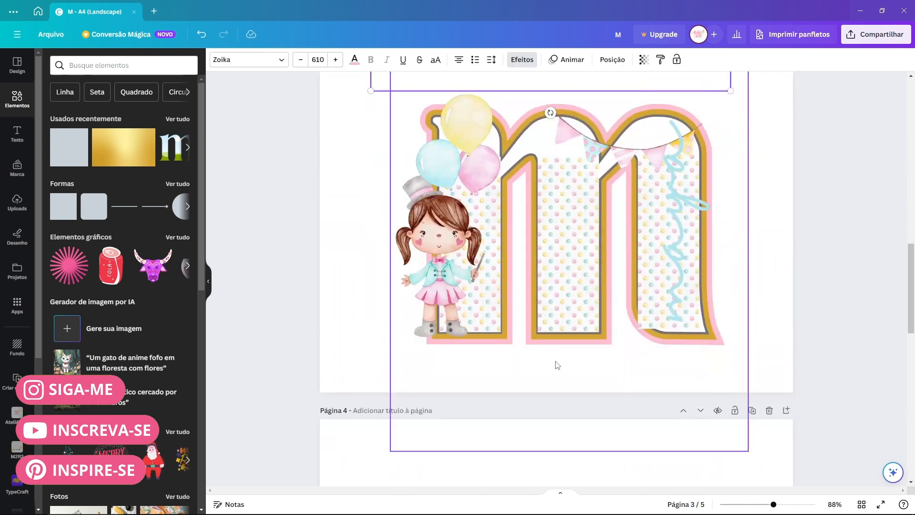
scroll(631, 363, up, 5)
scroll(631, 363, up, 5)
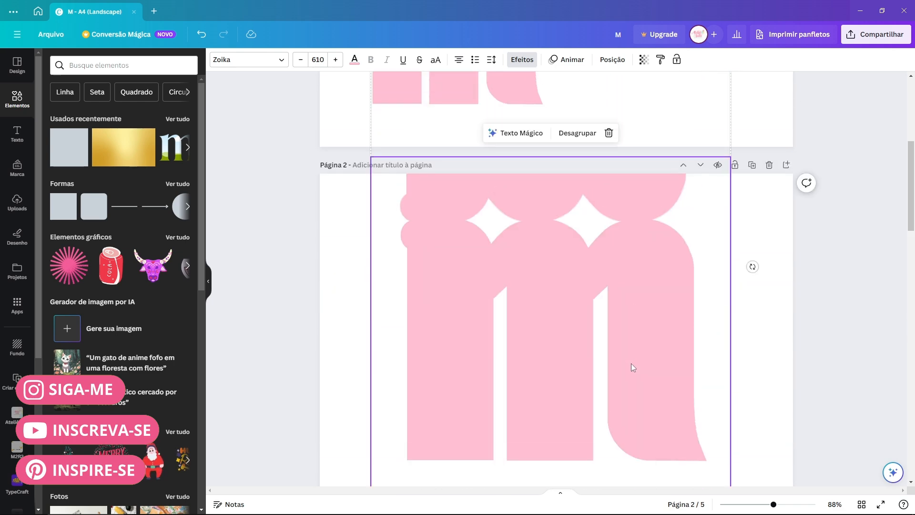
scroll(631, 363, down, 2)
drag(631, 363, 591, 388)
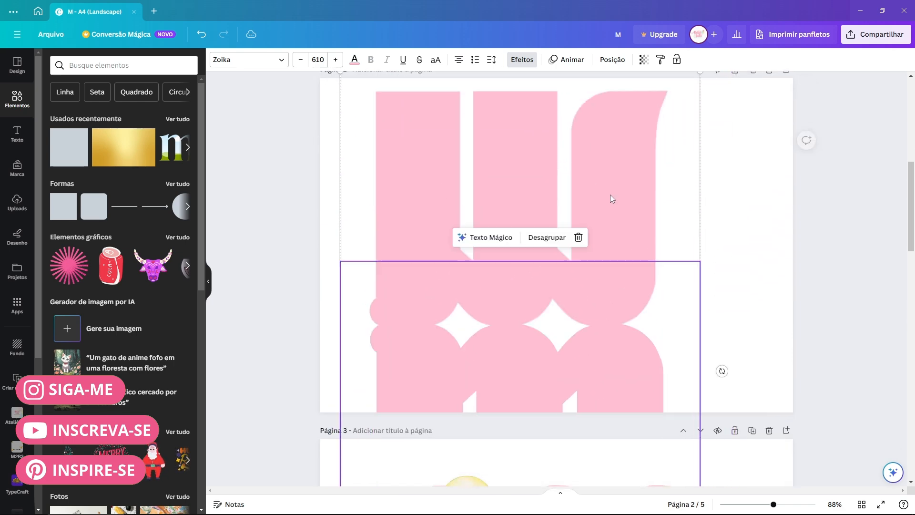
- Move the enlarged m group up on page 2 so the lower upright m lies inside the page with space beneath its legs
scroll(610, 196, down, 5)
scroll(548, 175, up, 3)
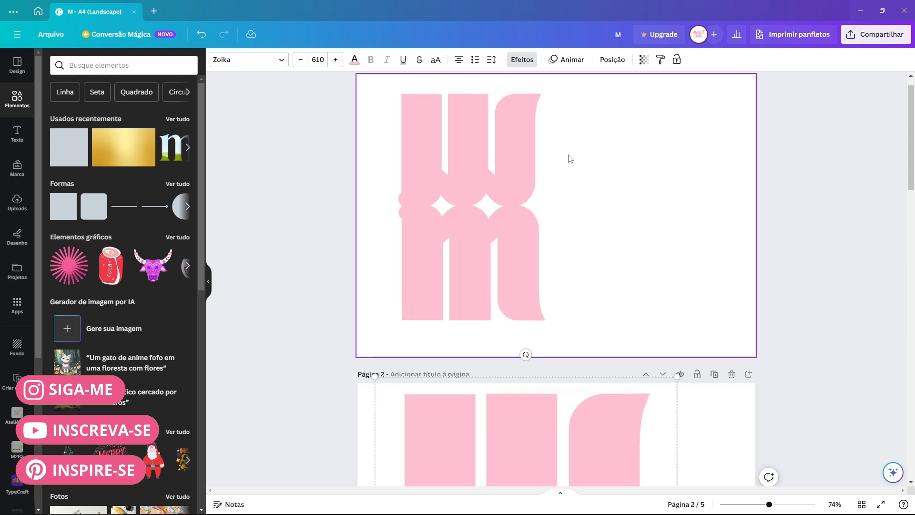
scroll(568, 155, down, 4)
scroll(650, 436, down, 3)
scroll(632, 266, up, 4)
scroll(653, 294, up, 2)
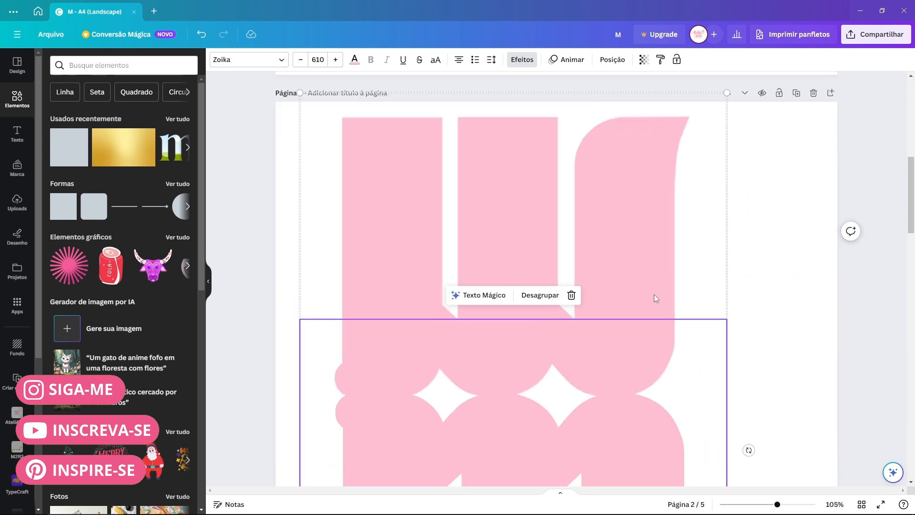
drag(601, 411, 656, 311)
click(791, 249)
scroll(759, 399, up, 2)
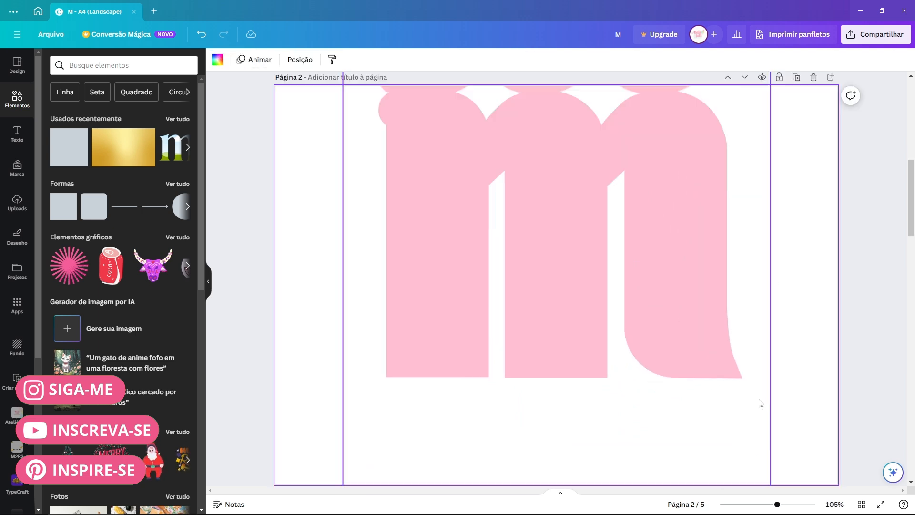
- Insert a rectangle below the first leg of the lower m on page 2 and fill it with the document's light blue
click(68, 156)
drag(598, 301, 444, 364)
scroll(481, 401, down, 2)
scroll(436, 306, up, 2)
scroll(436, 307, down, 1)
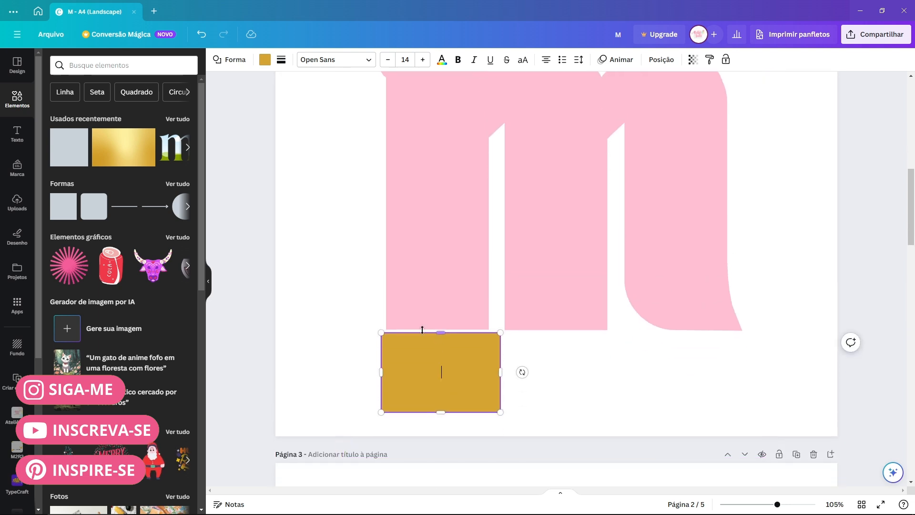
scroll(436, 307, up, 2)
click(265, 59)
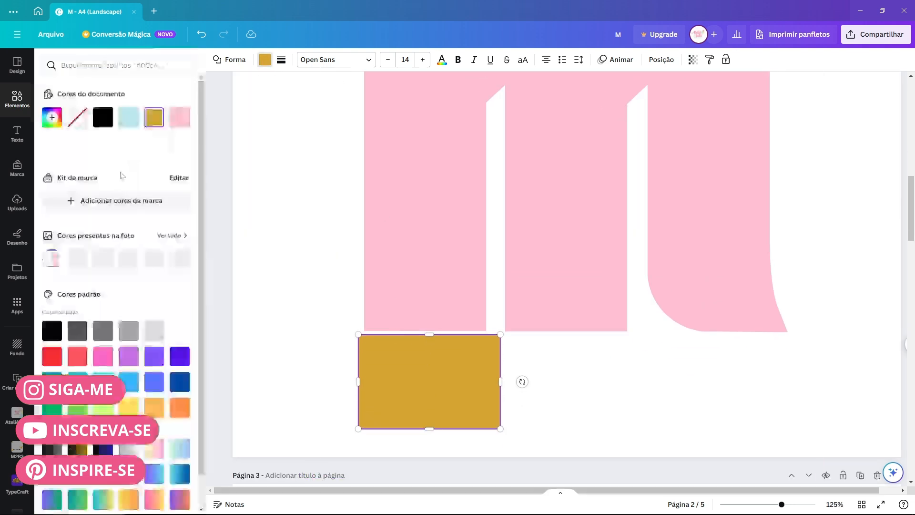
click(129, 117)
- Narrow the light blue rectangle to slightly less than the leg's width and set it flush against the leg's bottom edge
drag(358, 382, 377, 381)
scroll(438, 367, up, 5)
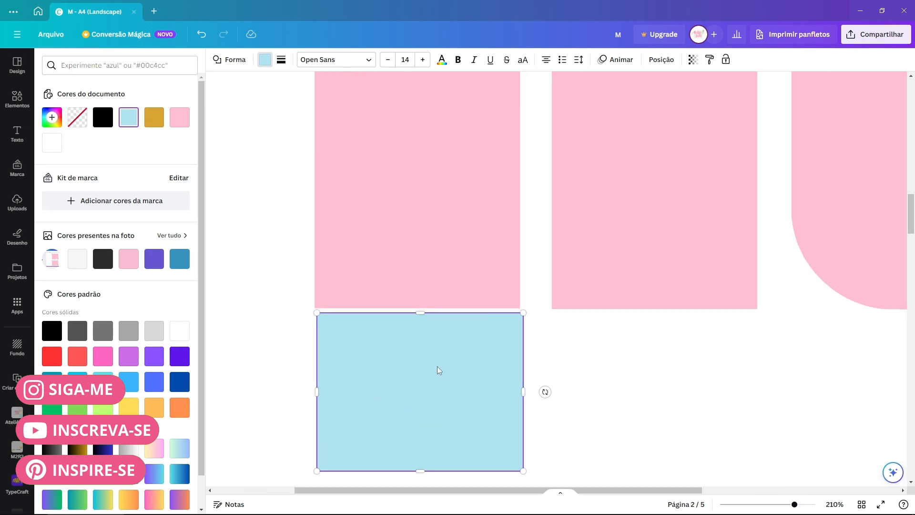
drag(437, 367, 437, 360)
drag(563, 396, 547, 397)
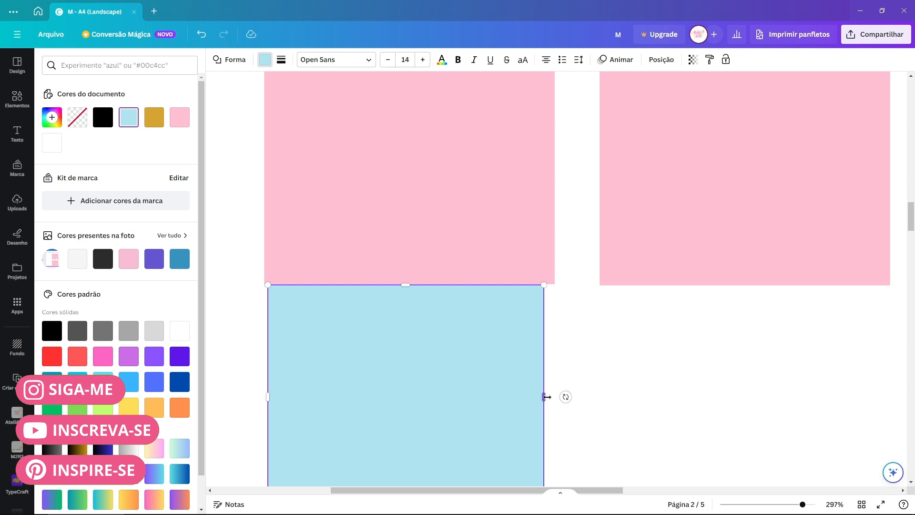
- Set the light blue rectangle's width to 5 cm
click(666, 66)
click(64, 247)
click(127, 242)
click(84, 244)
click(117, 240)
click(54, 244)
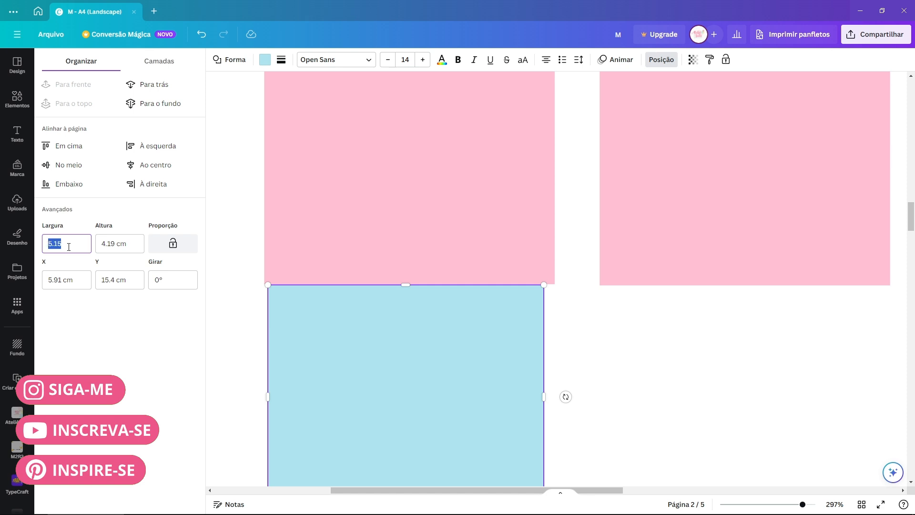
key(Return)
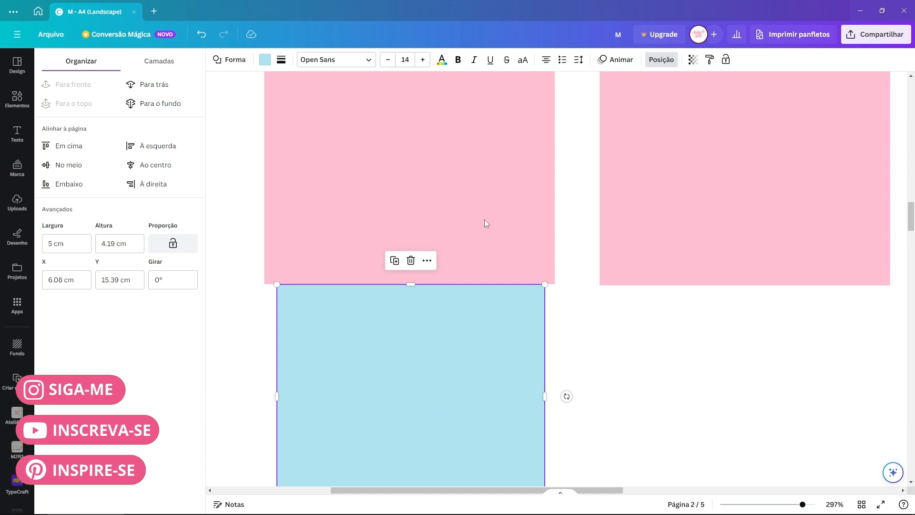
- Shorten the light blue rectangle and set its height to 1.5 cm
scroll(445, 413, down, 1)
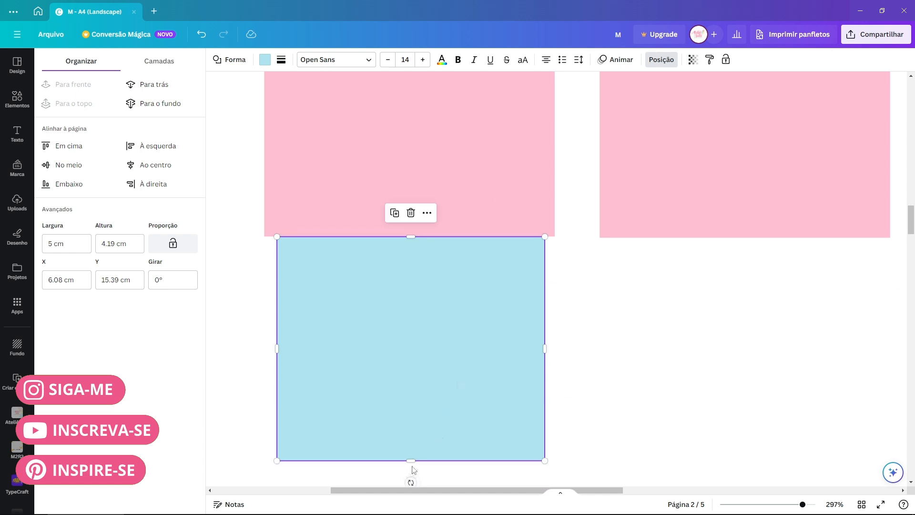
drag(416, 456, 415, 289)
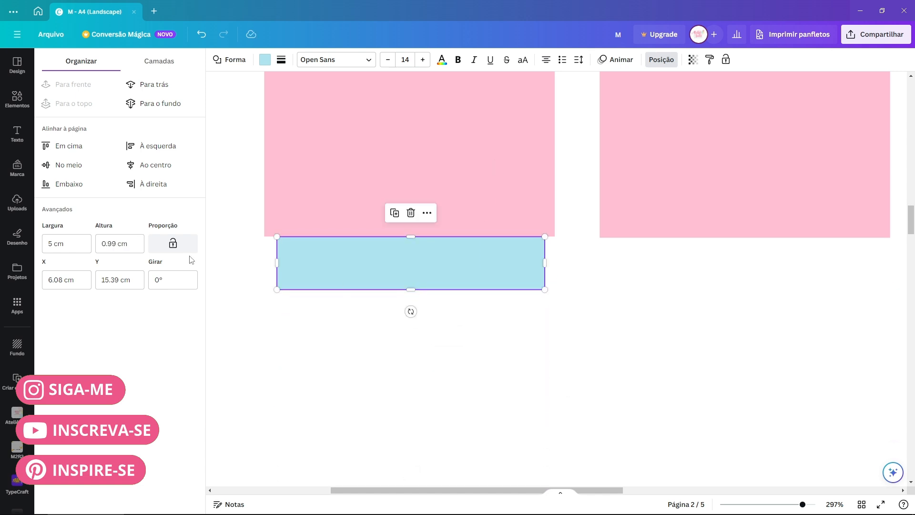
click(110, 243)
key(Return)
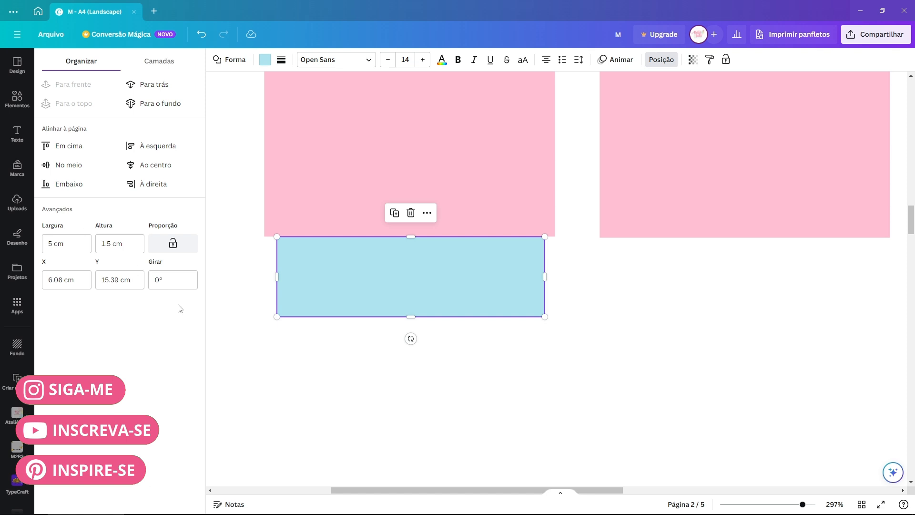
- Duplicate the light blue rectangle, place the copy directly beneath it and fill the copy with the photo palette's darker blue
key(ctrl+d)
scroll(471, 309, down, 3)
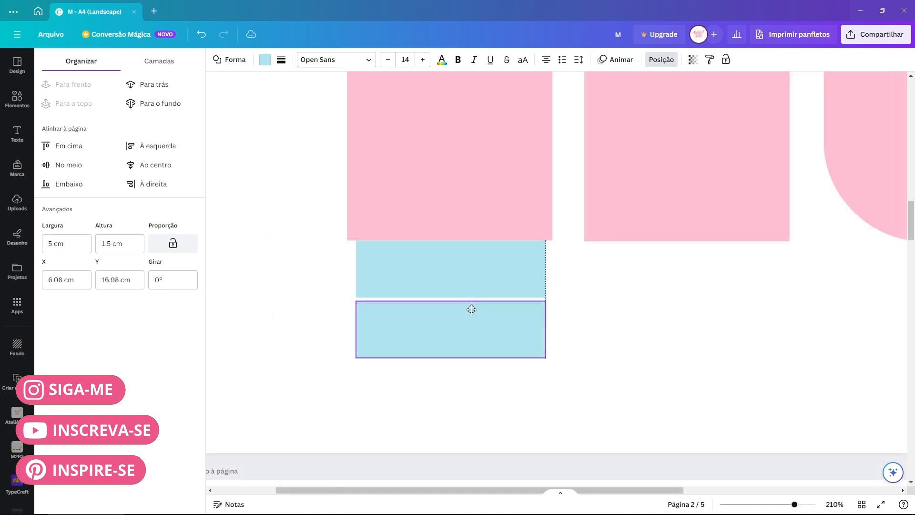
click(265, 59)
click(178, 258)
- Set the height of the lower, darker blue rectangle to 4.5 cm
click(655, 61)
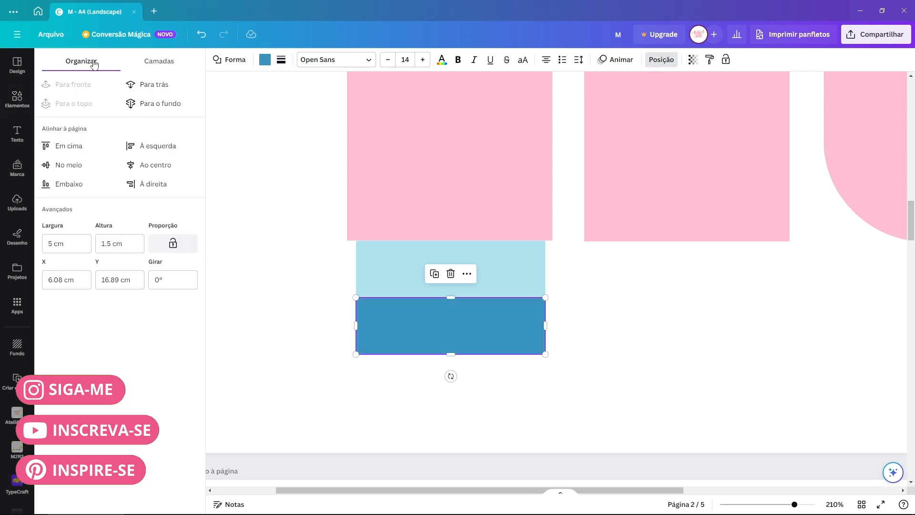
click(126, 245)
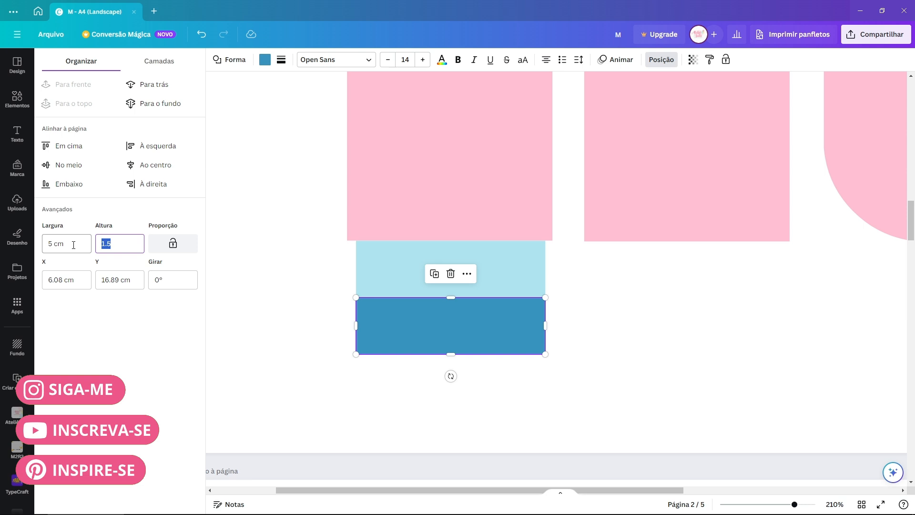
text(4.5)
key(Return)
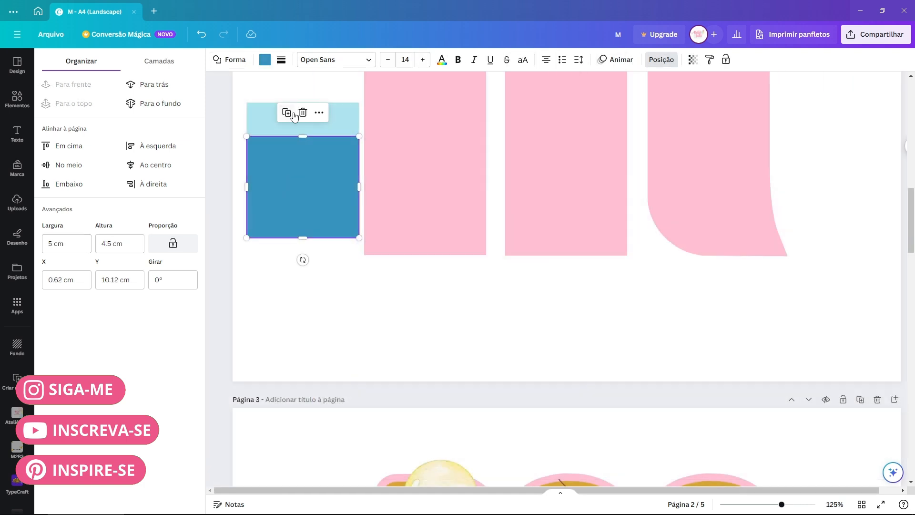
- Duplicate the 4.5 cm blue rectangle, place the copy directly beneath it and fill the copy with a deeper royal blue
click(287, 113)
drag(301, 169, 291, 265)
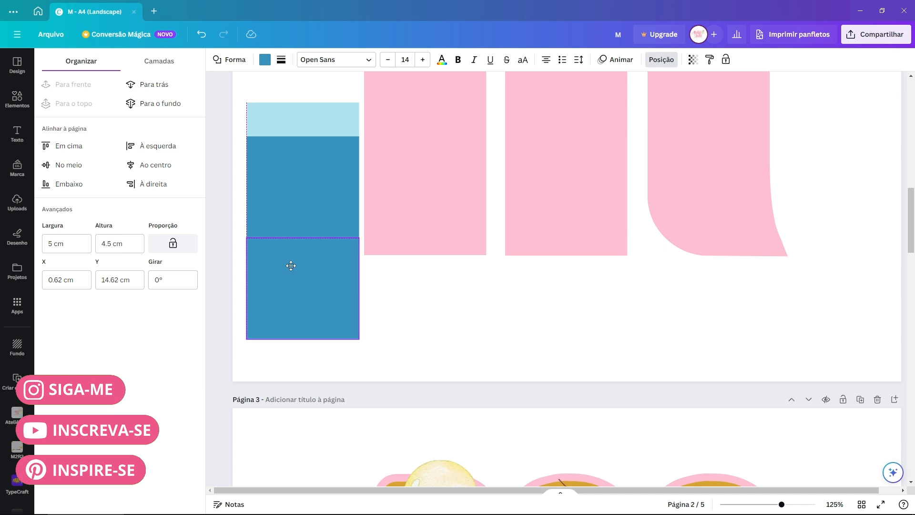
click(265, 60)
click(182, 382)
click(434, 310)
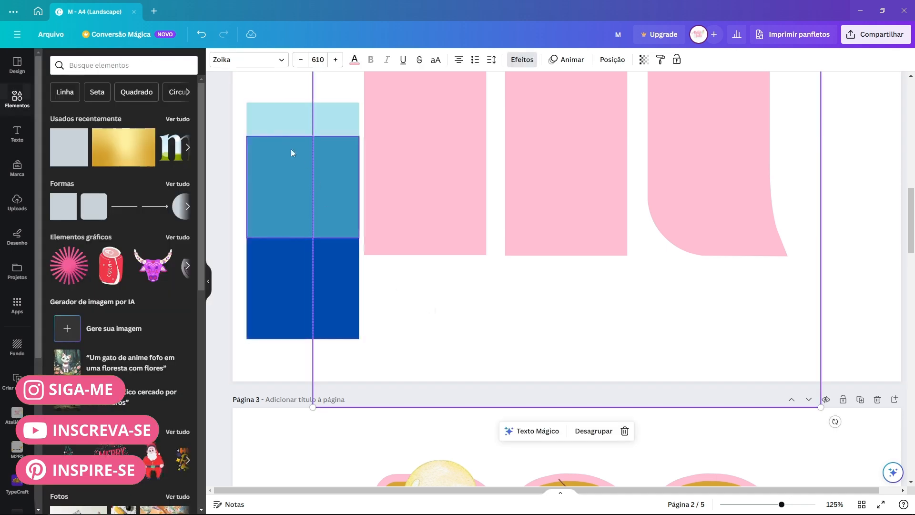
- Duplicate the light blue rectangle and place the copy flush beneath the royal blue one to end the strip
click(272, 107)
click(287, 160)
drag(312, 128, 296, 350)
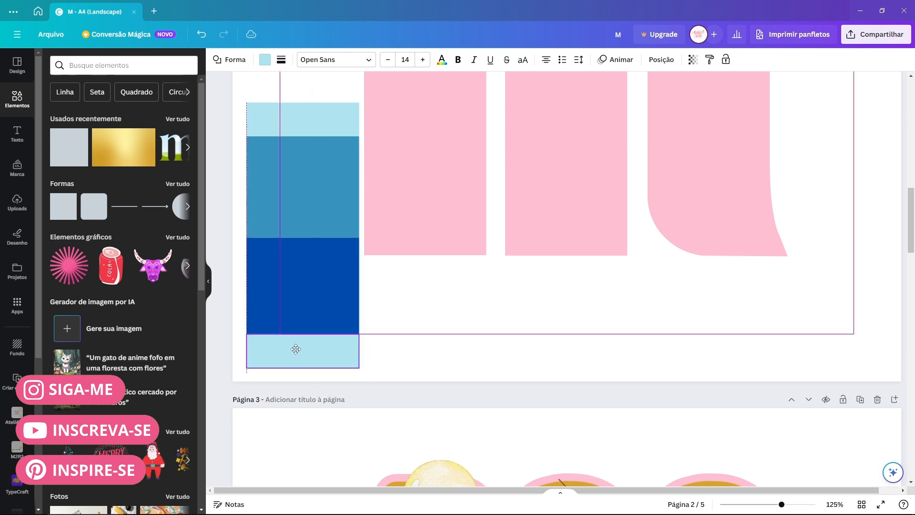
click(407, 333)
scroll(407, 333, up, 1)
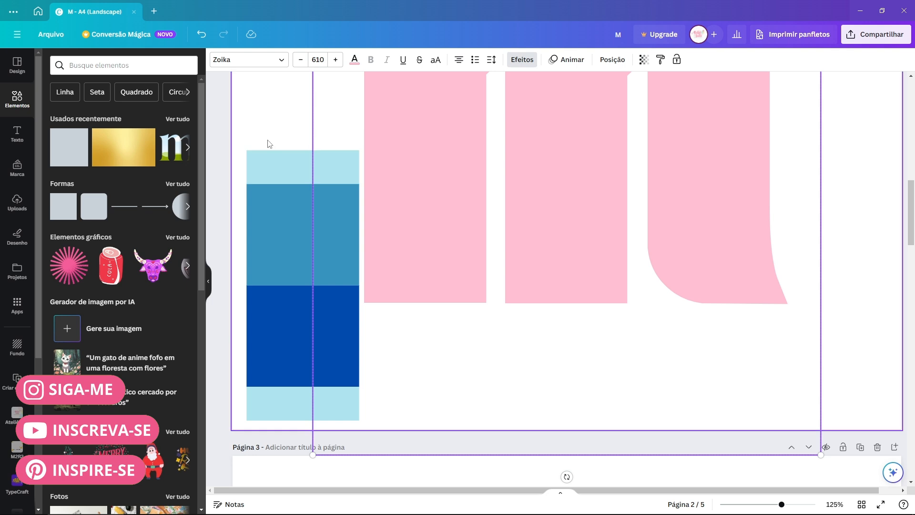
click(266, 116)
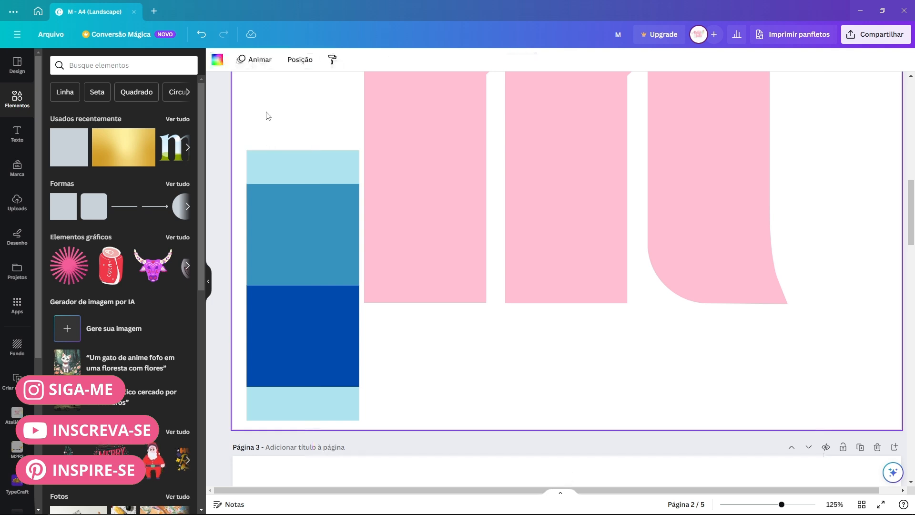
- Move the m higher on page 2 and place the four blue rectangles, as one group, over the first leg's bottom end
scroll(295, 167, down, 3)
drag(645, 281, 651, 192)
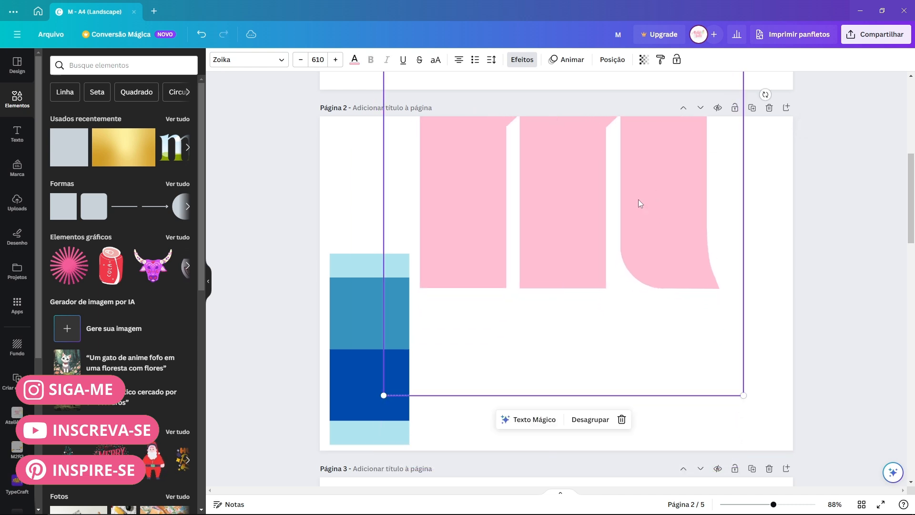
drag(322, 225, 361, 483)
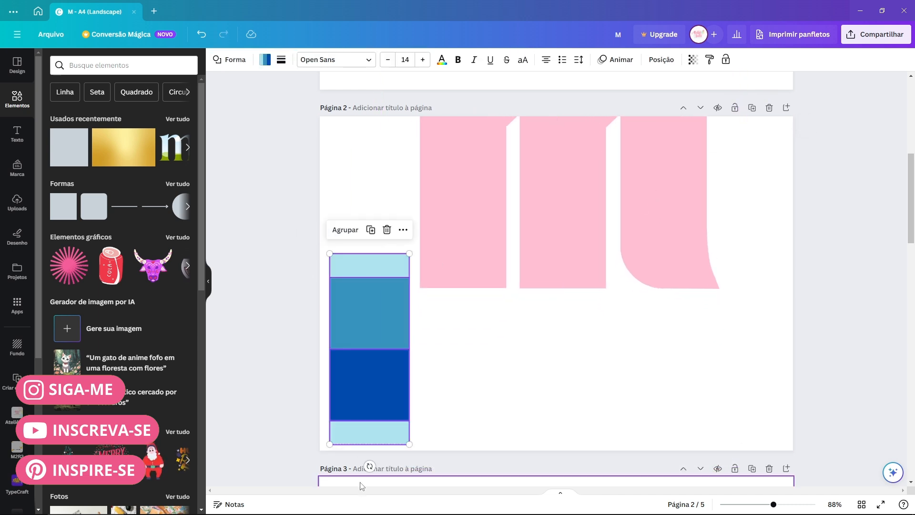
click(345, 230)
mouse_move(478, 336)
mouse_down()
mouse_move(472, 343)
mouse_move(469, 325)
mouse_move(472, 336)
mouse_up()
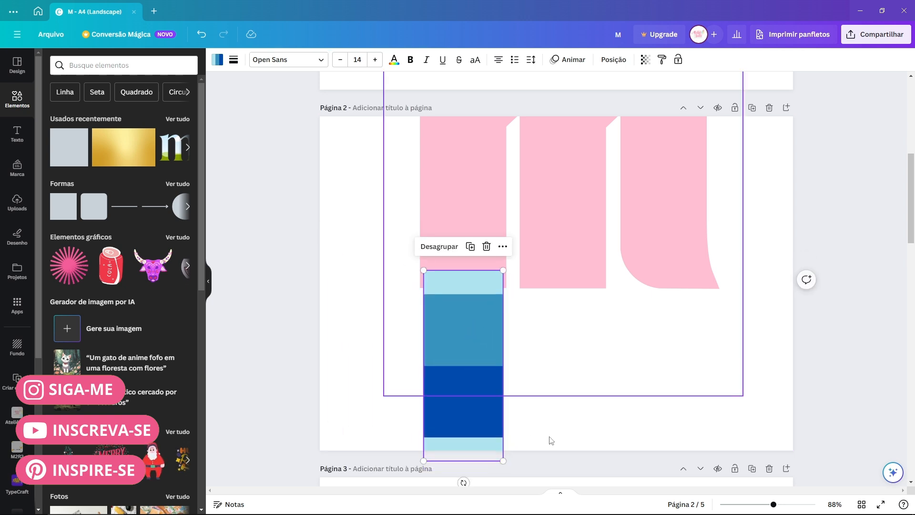
- Duplicate the grouped blue strip twice, placing one copy at the second leg's base and the other at the curved third leg's base
click(469, 247)
drag(459, 344, 548, 342)
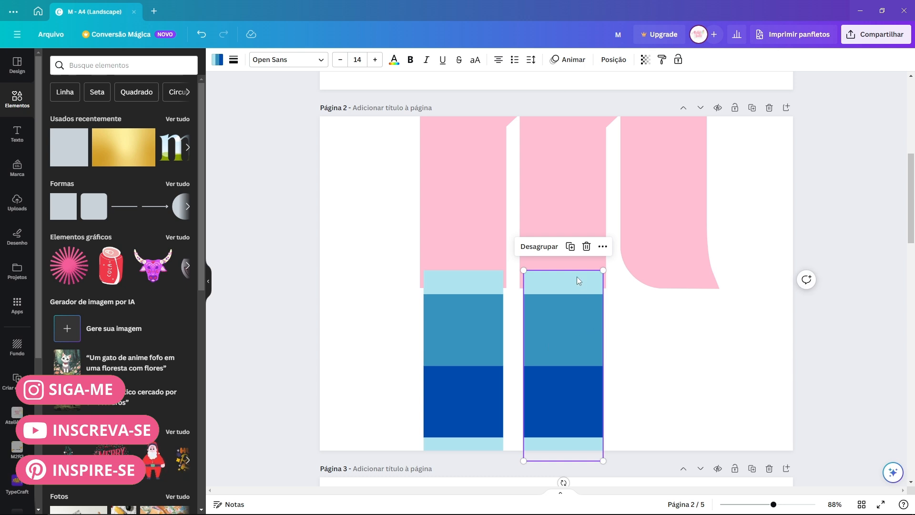
click(570, 246)
drag(665, 311, 686, 315)
scroll(763, 319, up, 5)
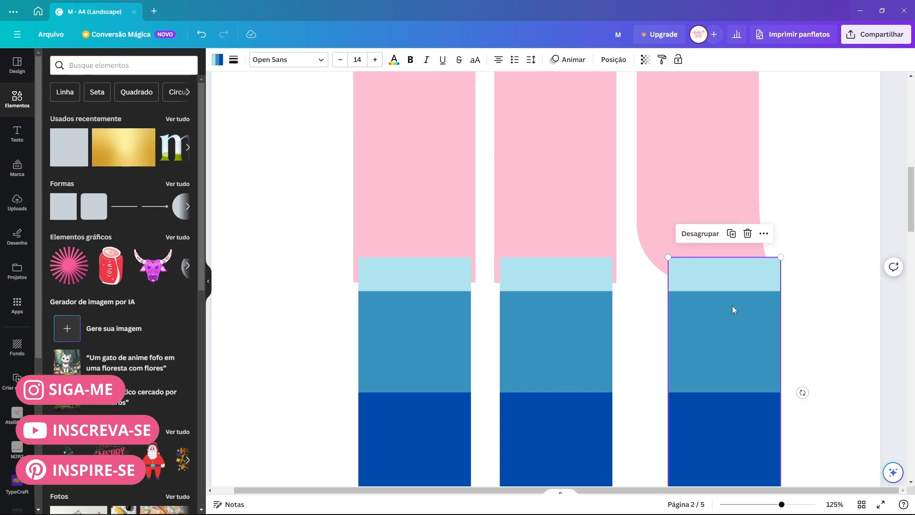
- Fit the third strip to the curved leg's base at 3.5 cm wide and align it level with the other two strips
click(688, 283)
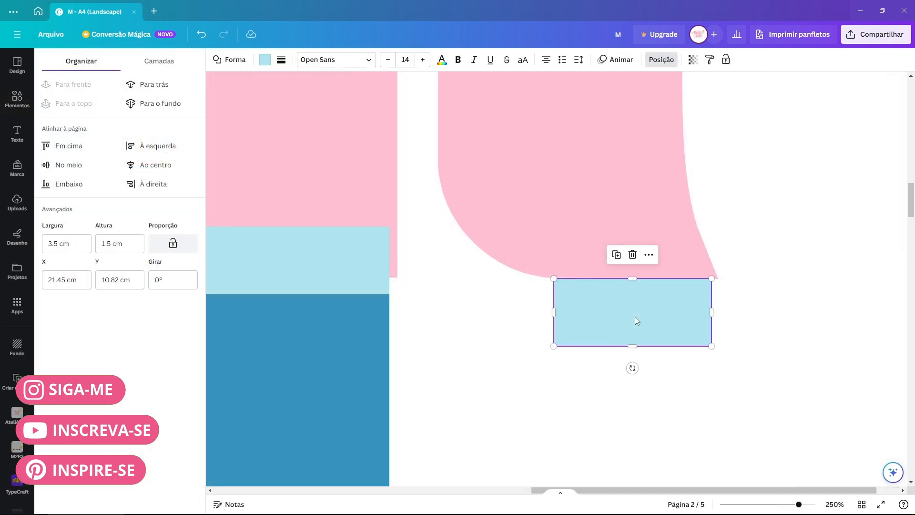
drag(635, 316, 636, 314)
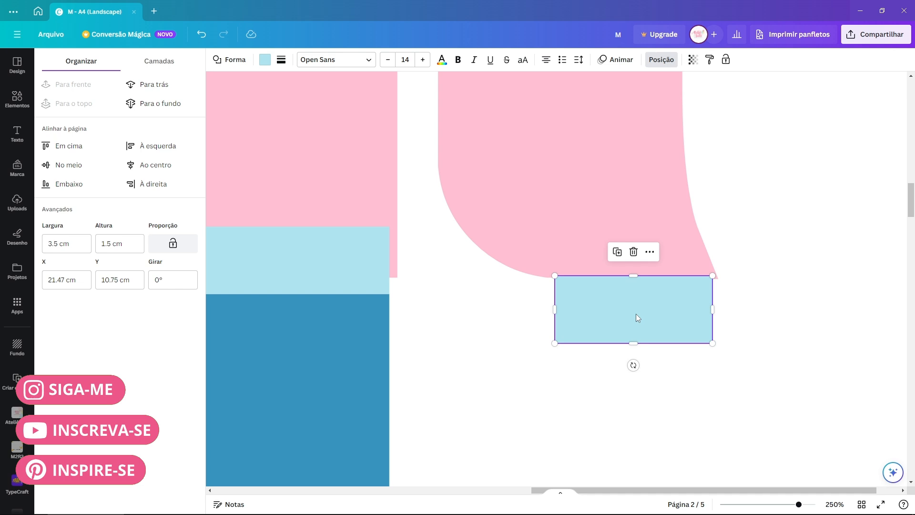
click(282, 241)
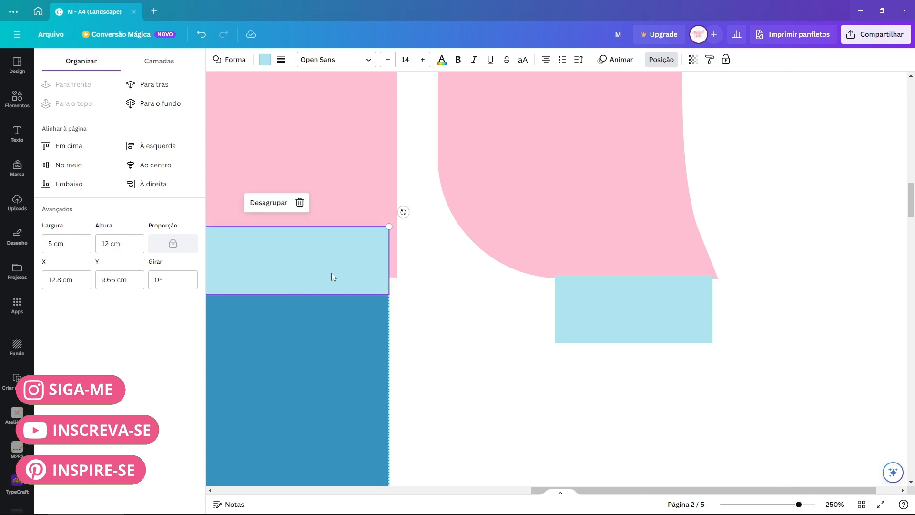
scroll(337, 270, down, 5)
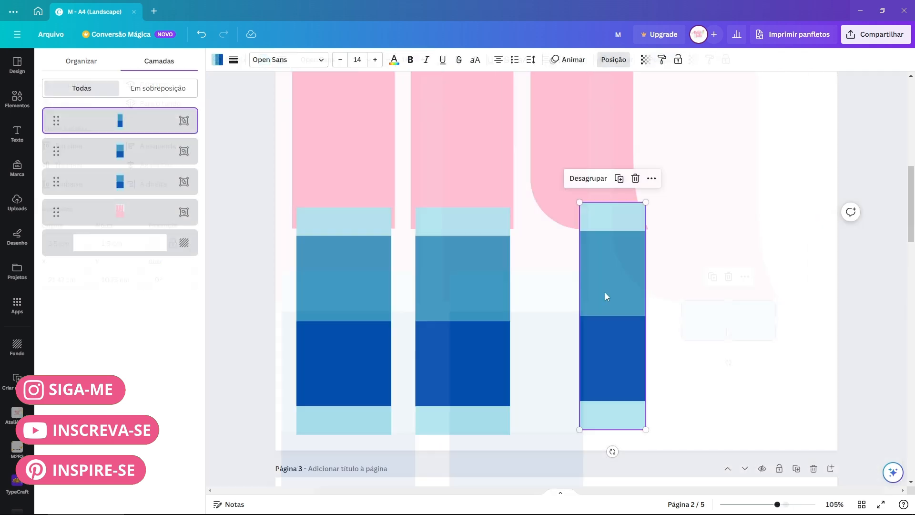
mouse_move(607, 244)
mouse_down()
mouse_move(620, 285)
mouse_move(603, 249)
mouse_up()
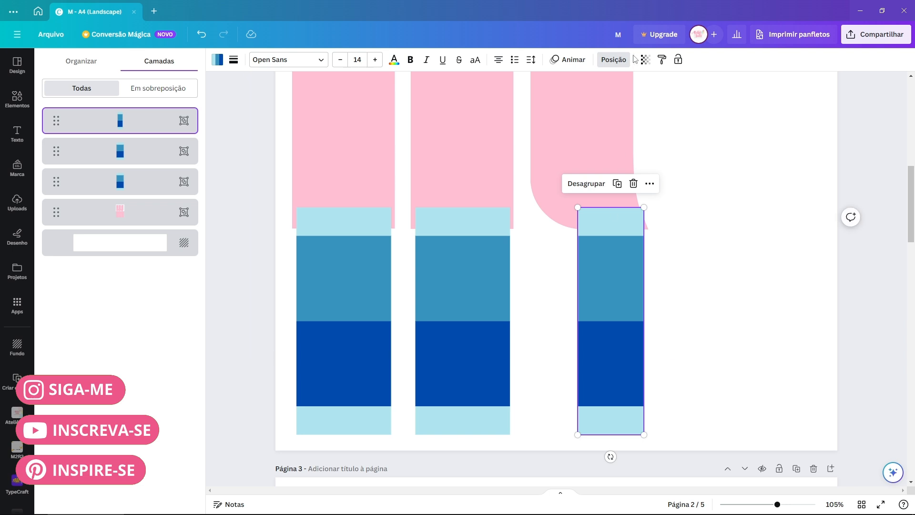
click(81, 60)
- Move all three blue strips down so they sit clear of the m's legs
click(473, 231)
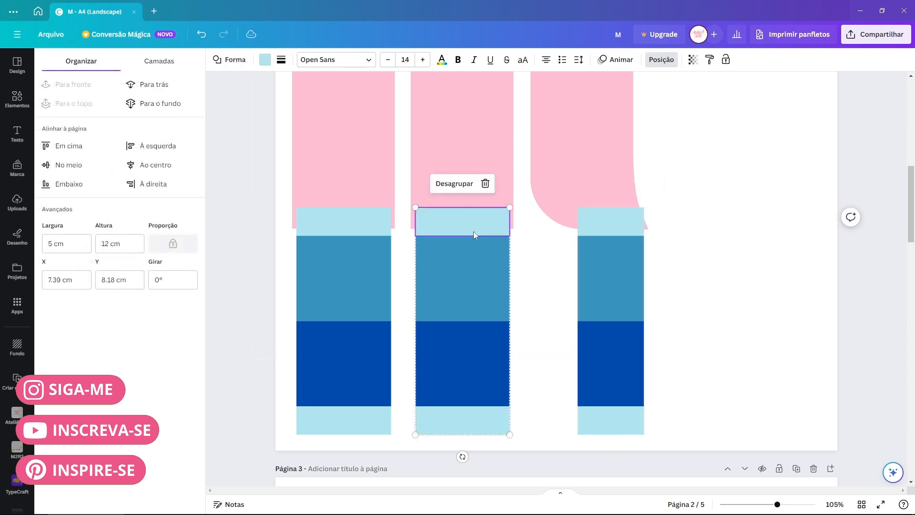
click(341, 230)
drag(342, 231, 342, 274)
drag(476, 233, 479, 277)
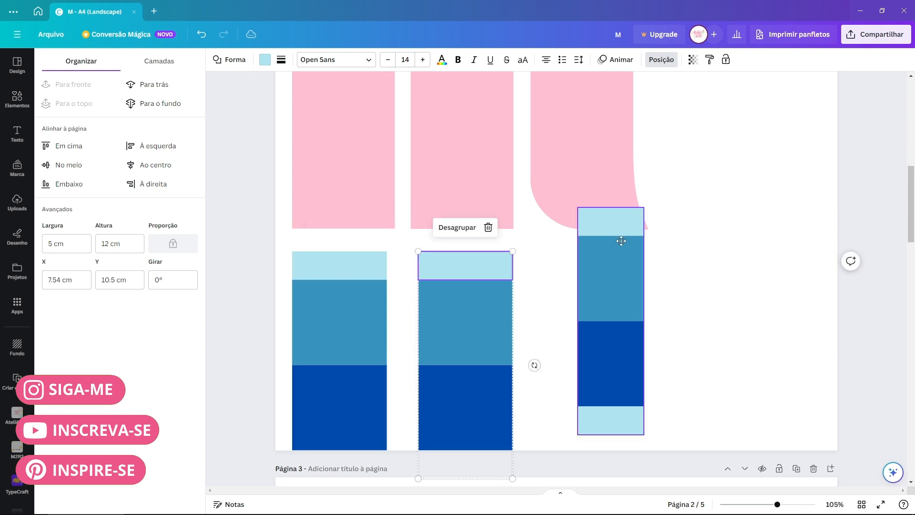
drag(621, 231, 624, 269)
click(722, 237)
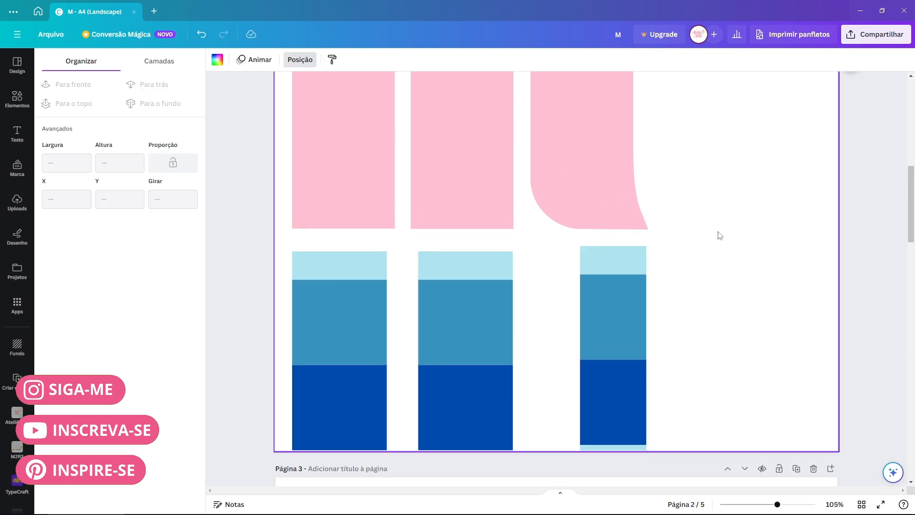
- Reposition the m and the three blue strips on page 2 so the full strips fit within the page
scroll(721, 237, down, 3)
scroll(711, 229, up, 3)
drag(700, 307, 264, 335)
drag(351, 268, 382, 398)
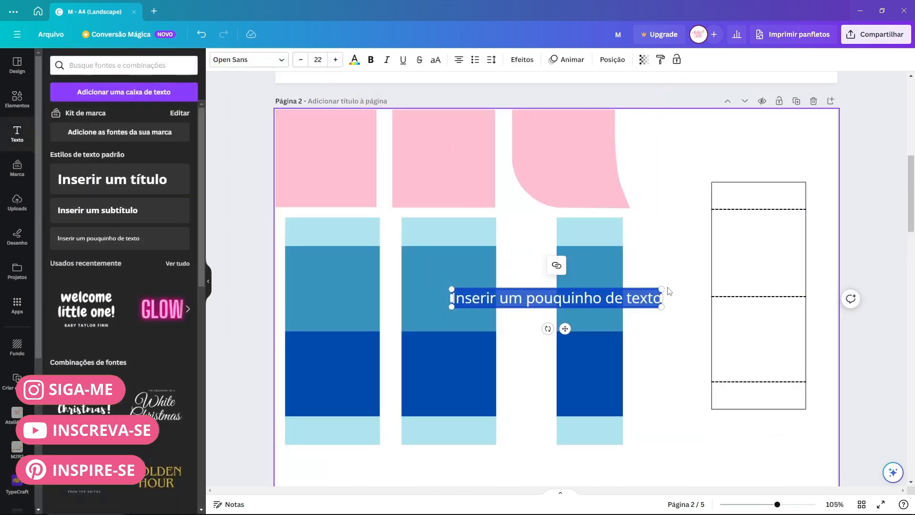
- Label both end flaps of the dashed-line strip template with the text COLA
text(COLA)
drag(539, 295, 741, 194)
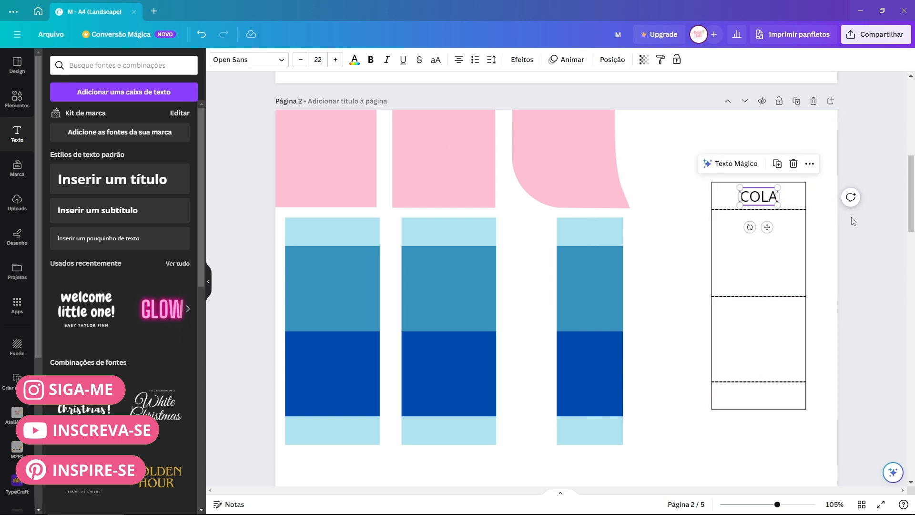
click(777, 163)
drag(765, 200, 765, 398)
click(828, 255)
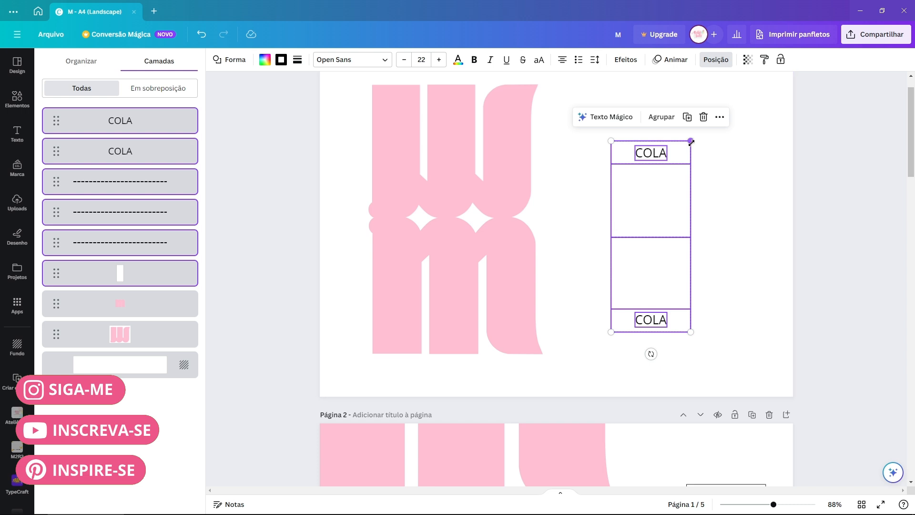
- Scale the COLA template on page 1 down to under half its size and move it away from the joined m's
drag(691, 138, 647, 244)
click(673, 286)
drag(666, 212, 639, 276)
click(514, 242)
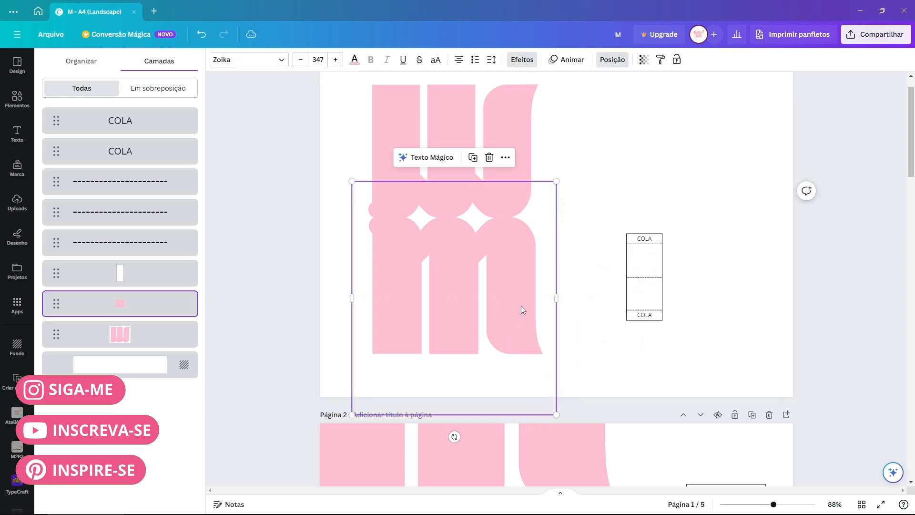
drag(576, 355, 499, 274)
drag(563, 83, 492, 98)
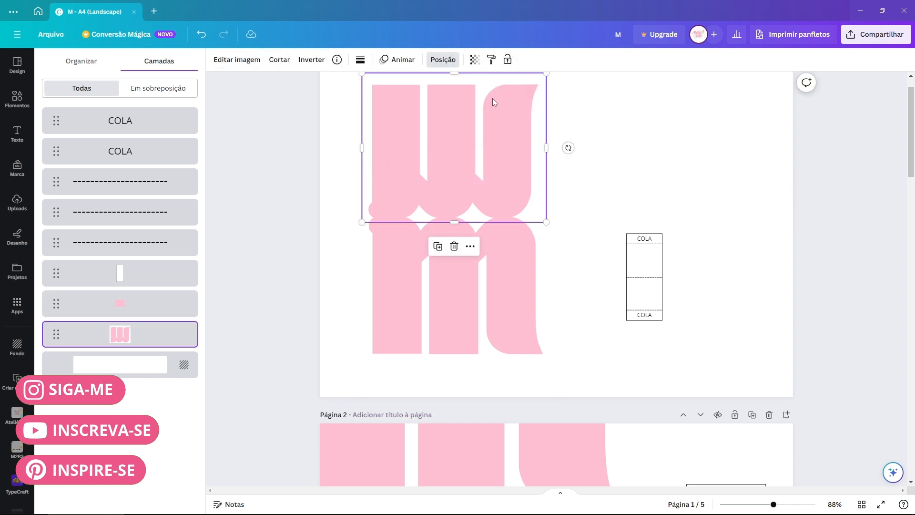
drag(581, 224, 685, 337)
drag(647, 281, 734, 281)
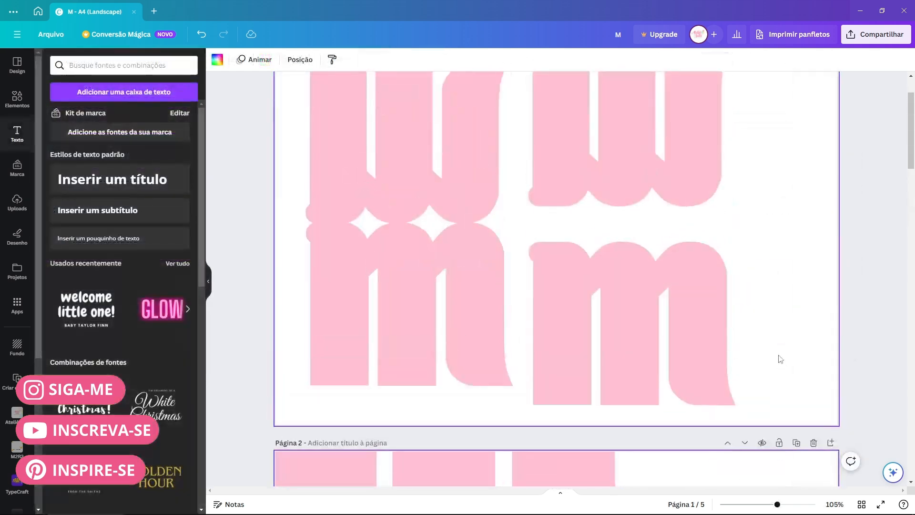
- Select the separate pair of m's on page 1 and shift it slightly up and away from the joined pair
scroll(774, 310, up, 2)
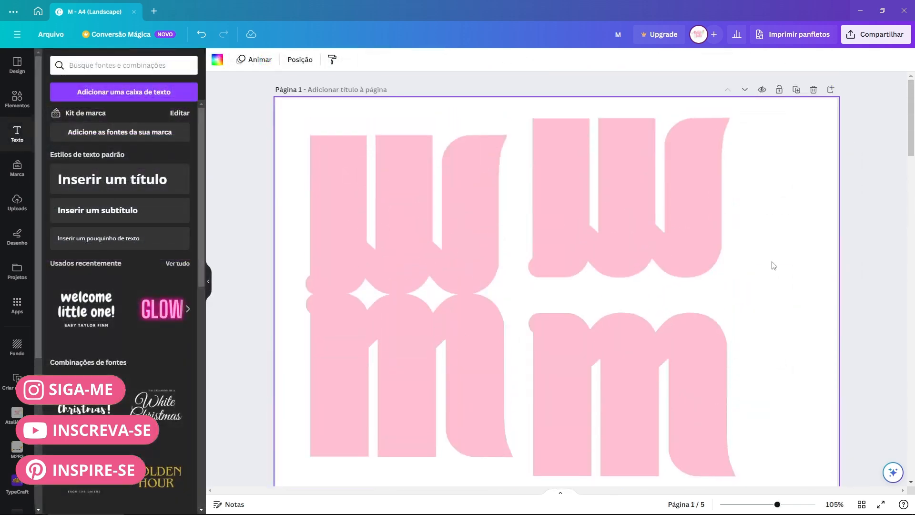
scroll(772, 264, down, 2)
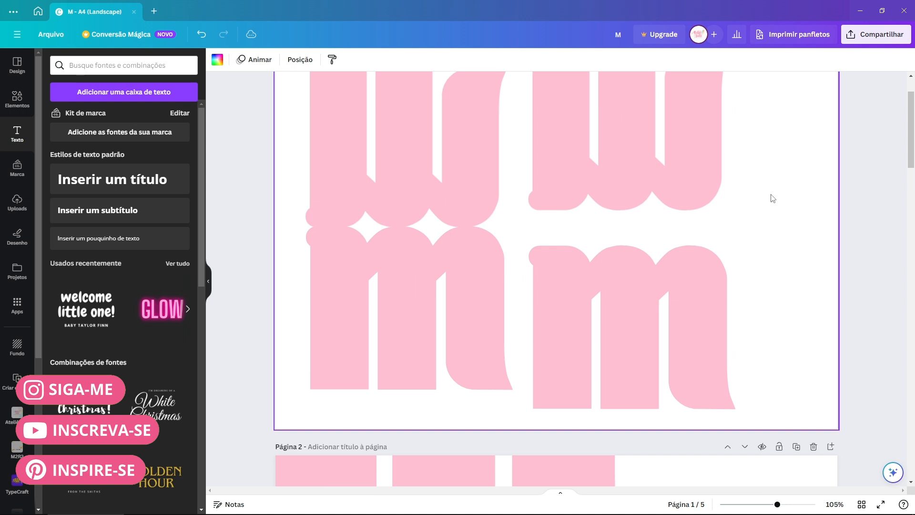
scroll(772, 198, up, 2)
drag(282, 112, 464, 379)
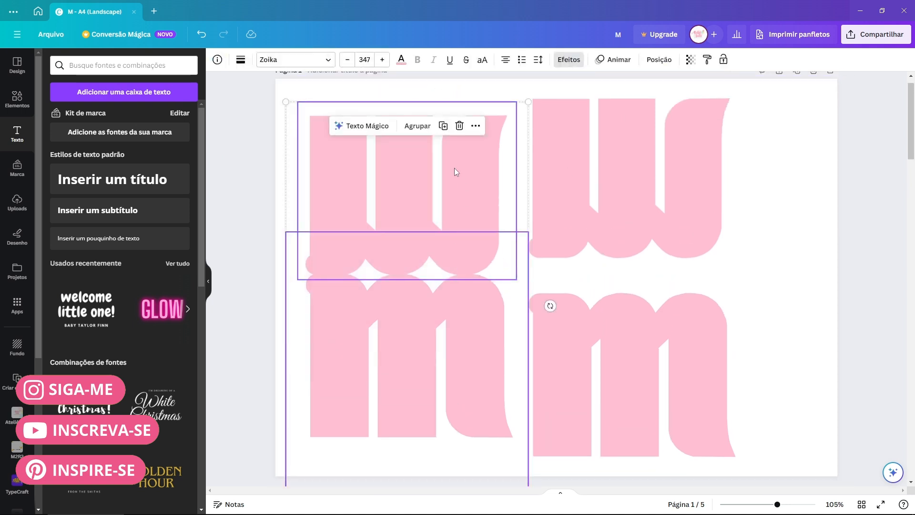
click(765, 161)
drag(765, 161, 690, 362)
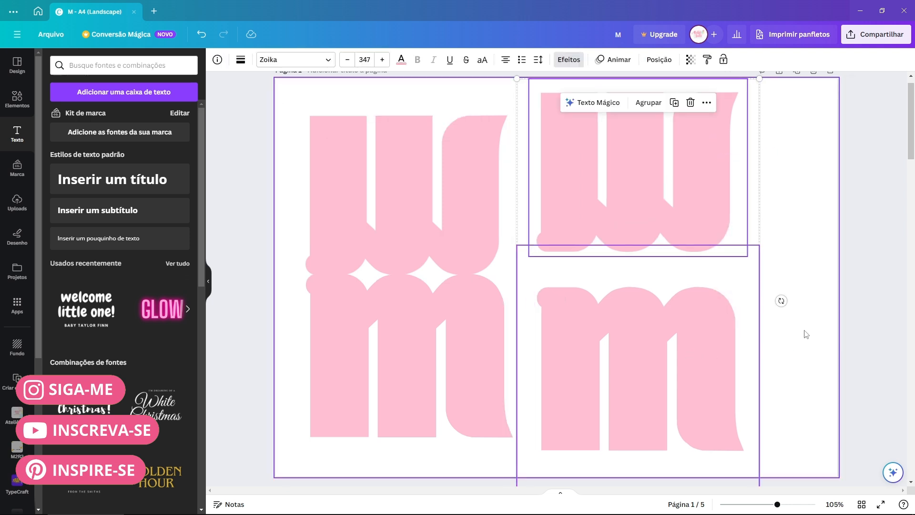
click(805, 380)
- Spread the separate pair of m's on page 1 by moving the inverted one right and the upright one down
drag(280, 102, 496, 412)
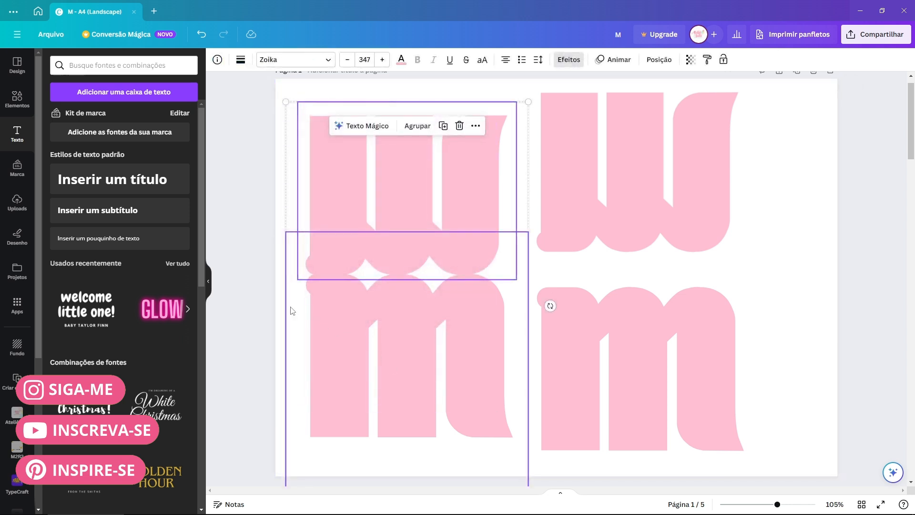
click(281, 354)
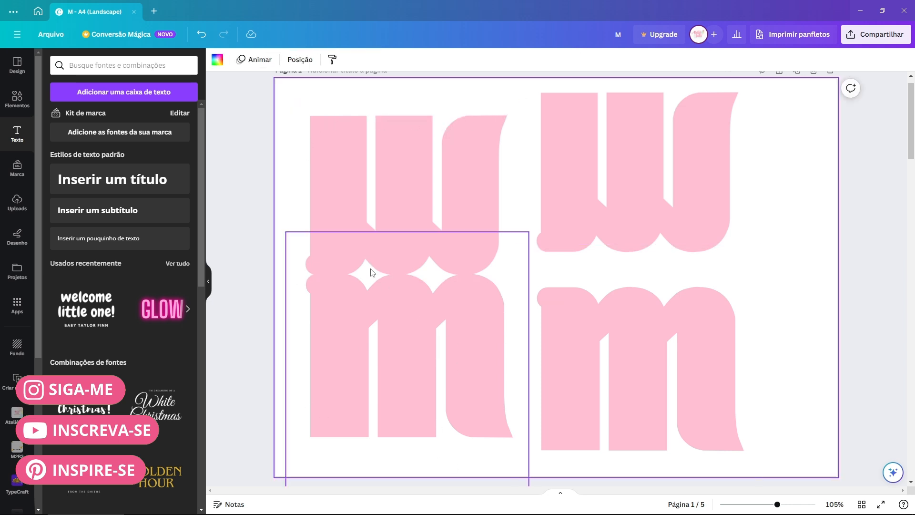
scroll(372, 272, up, 5)
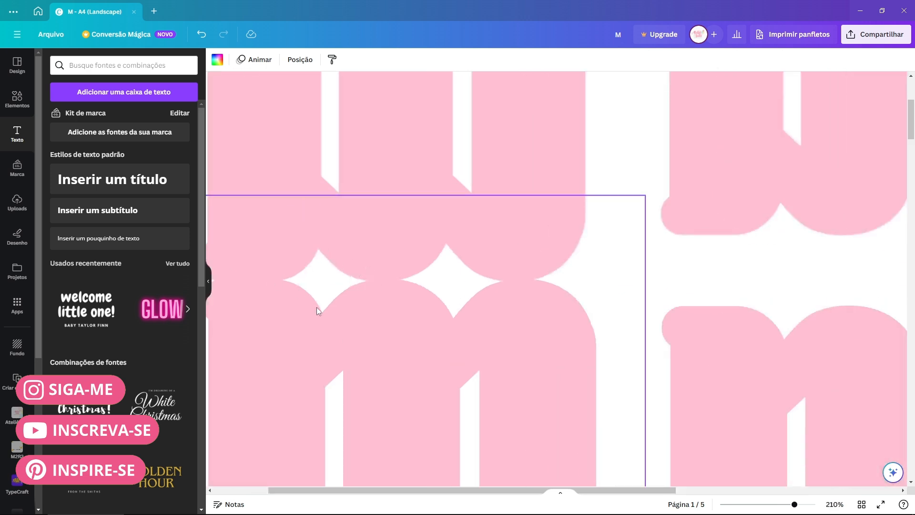
scroll(490, 300, down, 5)
drag(700, 291, 634, 329)
mouse_move(666, 215)
mouse_down()
mouse_move(702, 180)
mouse_move(681, 217)
mouse_up()
mouse_move(704, 340)
mouse_down()
mouse_move(688, 345)
mouse_move(709, 351)
mouse_up()
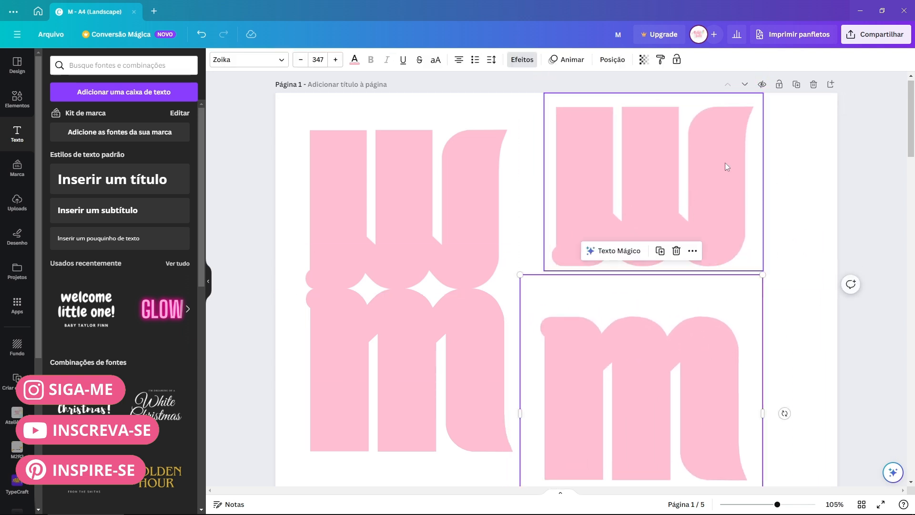
- Move the separate inverted m and upright m on page 1 slightly left, closer to the joined pair
drag(730, 171, 703, 151)
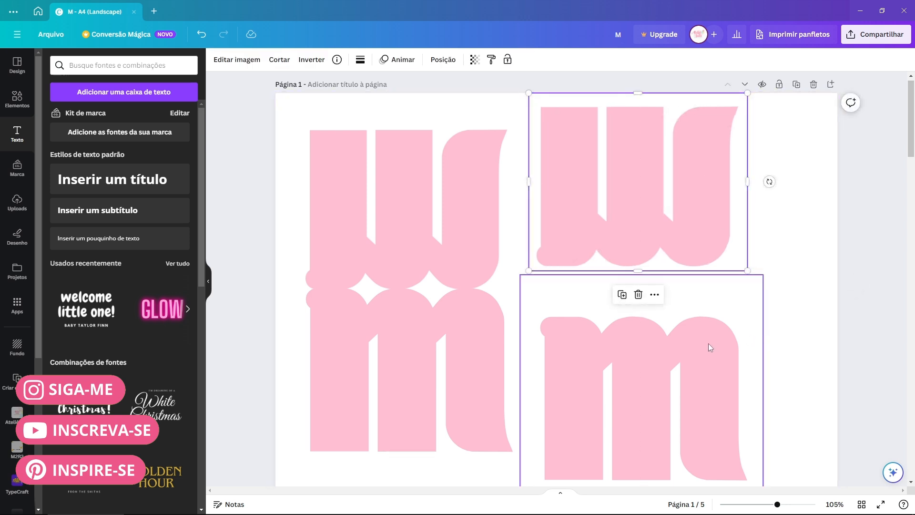
drag(708, 347, 705, 350)
- Review the joined and separate m pairs on page 1, the COLA template on page 2 and the decorated m on page 3
drag(286, 122, 496, 409)
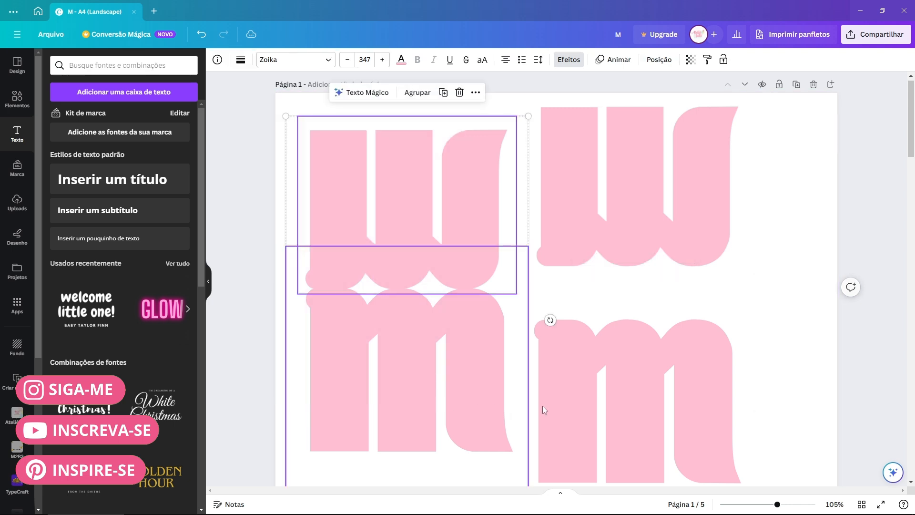
click(716, 211)
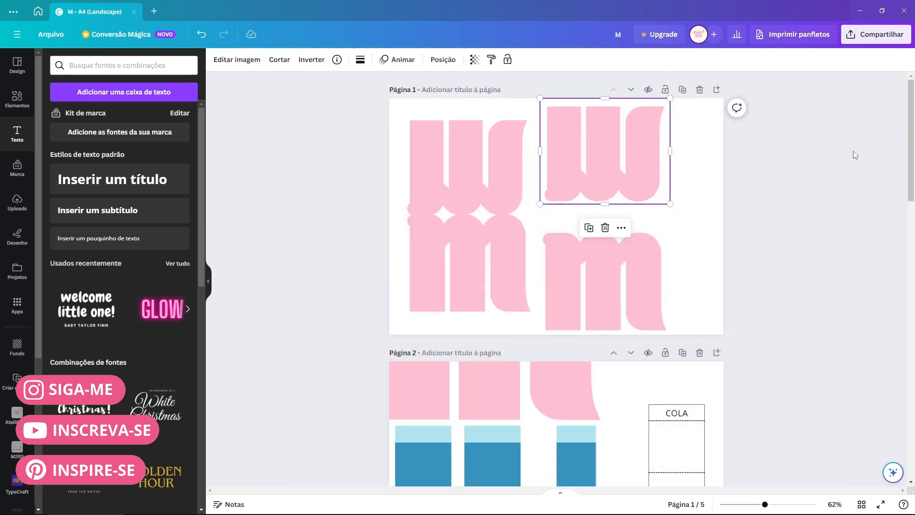
scroll(754, 196, down, 3)
drag(639, 297, 701, 444)
scroll(572, 286, up, 3)
drag(399, 102, 501, 323)
drag(726, 149, 628, 301)
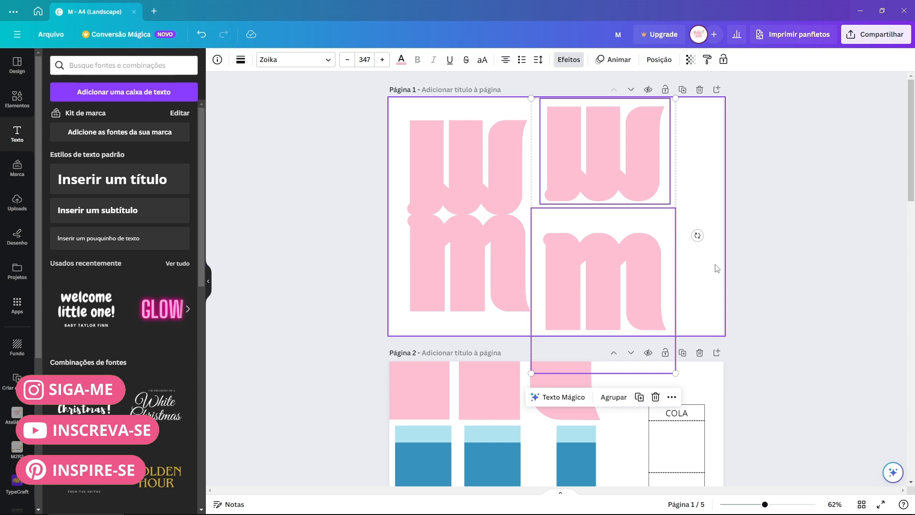
scroll(715, 257, down, 6)
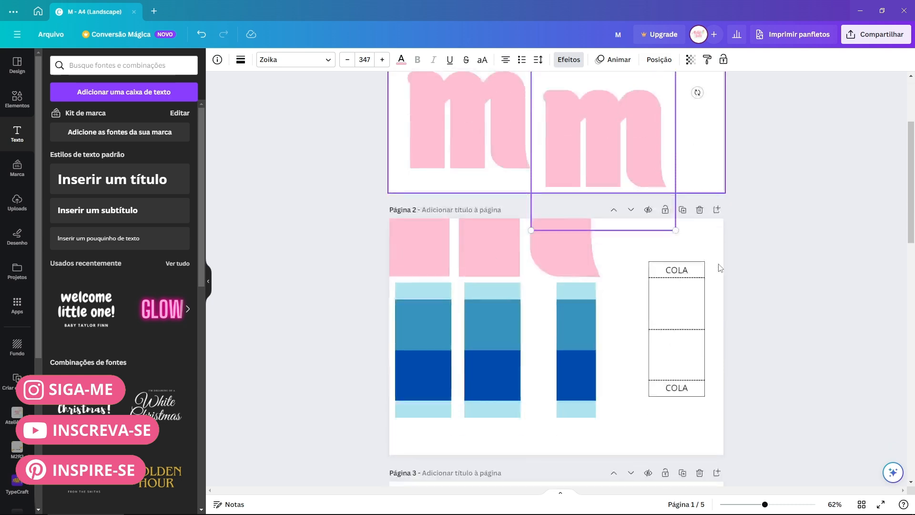
scroll(718, 352, up, 1)
drag(723, 199, 397, 418)
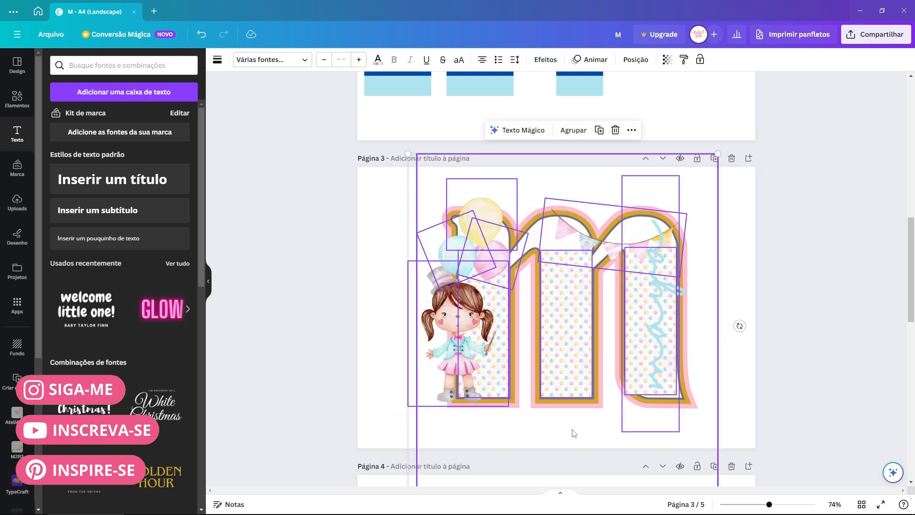
click(739, 247)
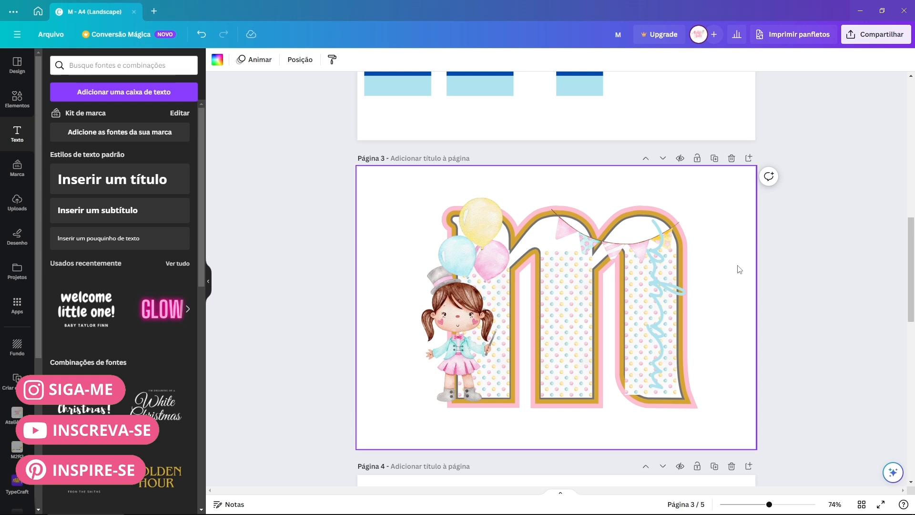
- Compare the page 1 m layouts with the base strips and COLA template on page 2 and the decorated topper on page 3
scroll(739, 269, up, 15)
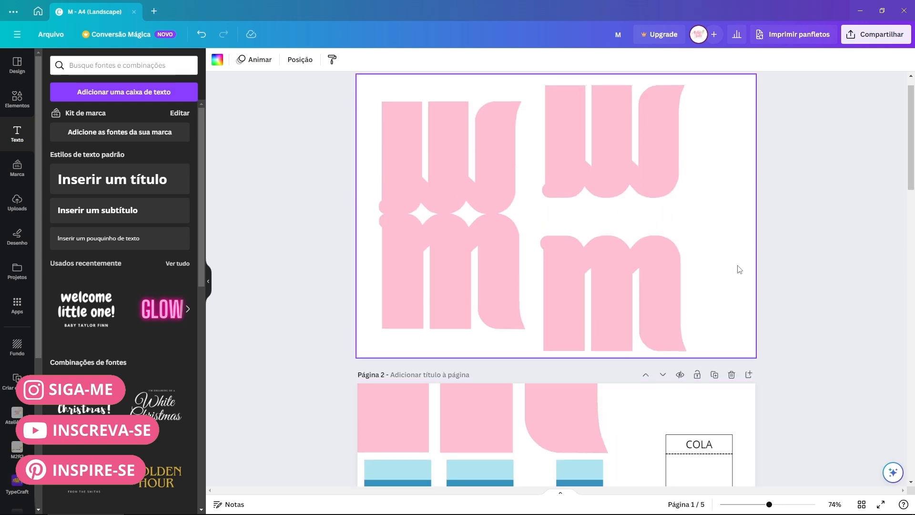
scroll(739, 267, down, 3)
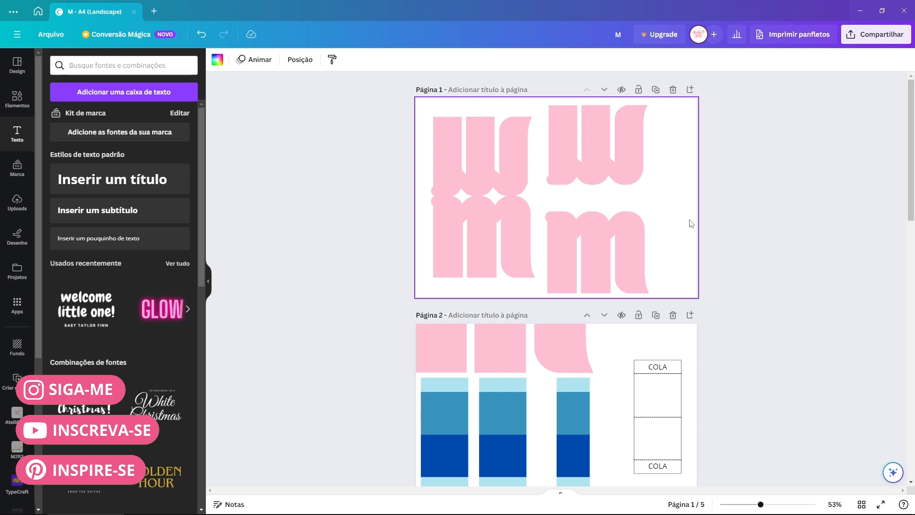
scroll(691, 223, down, 6)
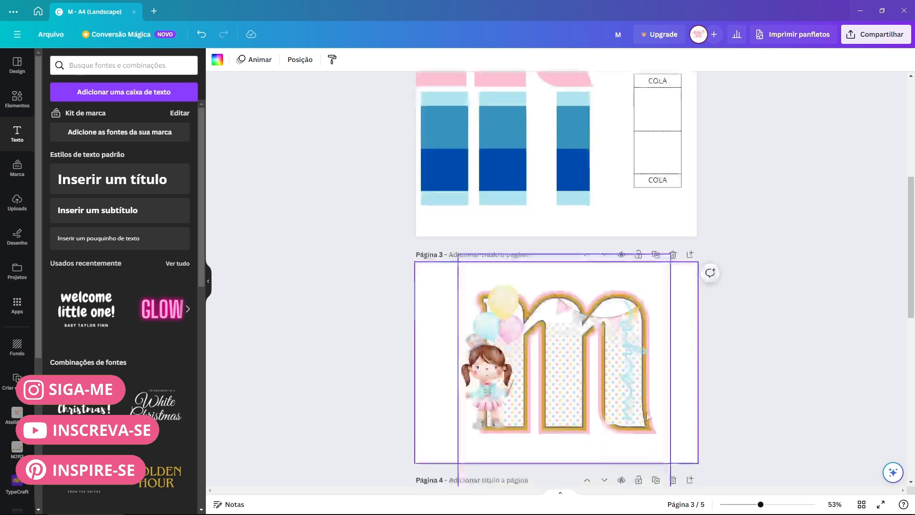
scroll(638, 370, up, 3)
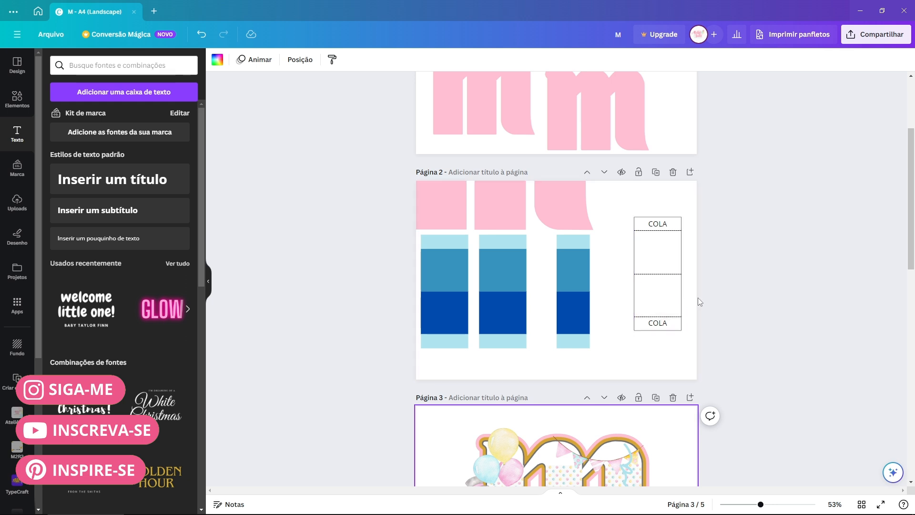
scroll(697, 300, up, 3)
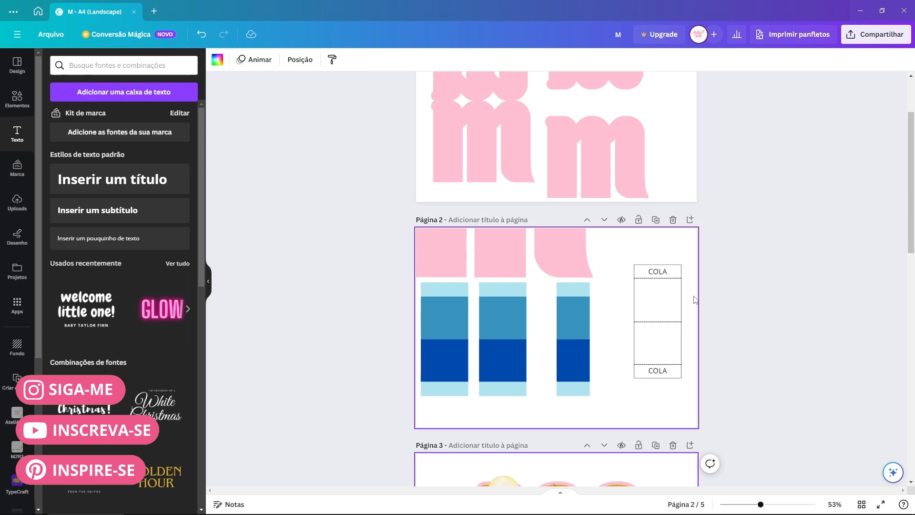
scroll(693, 296, down, 7)
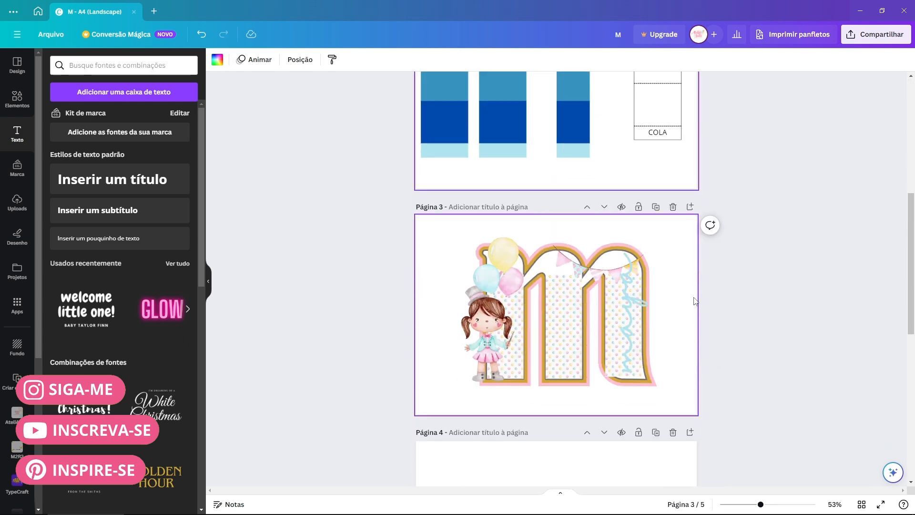
drag(679, 239, 461, 379)
scroll(508, 149, up, 7)
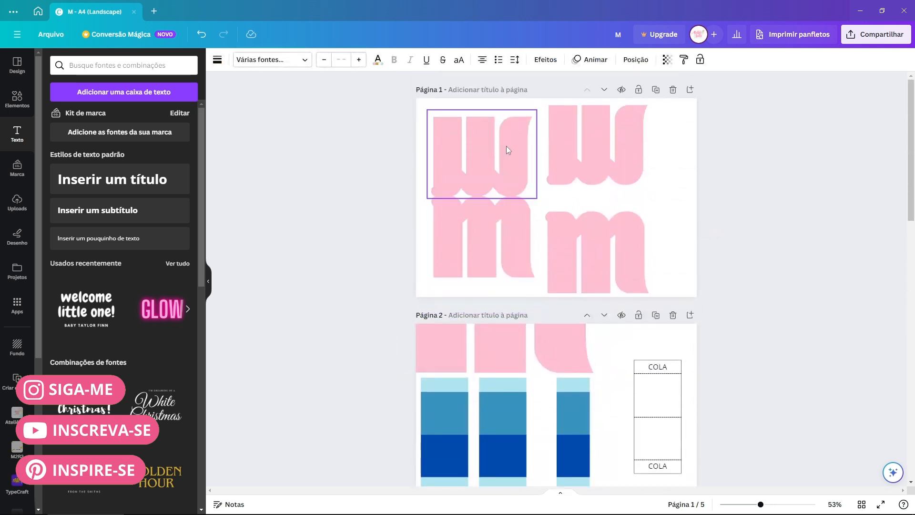
click(507, 151)
scroll(507, 147, down, 7)
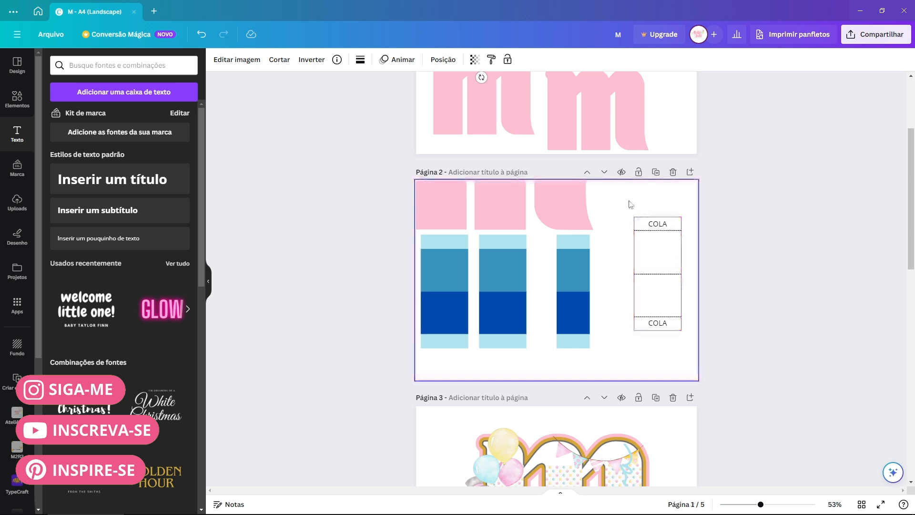
drag(628, 198, 690, 346)
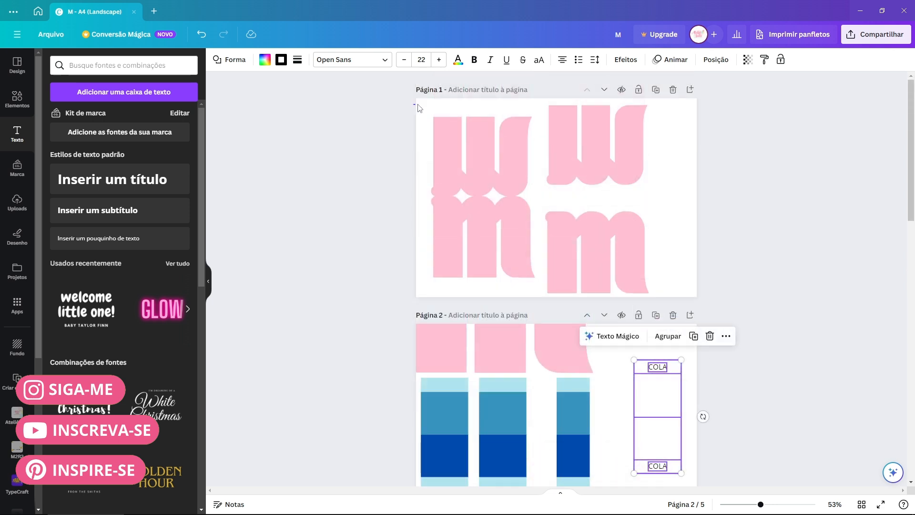
drag(414, 104, 533, 273)
drag(678, 136, 615, 257)
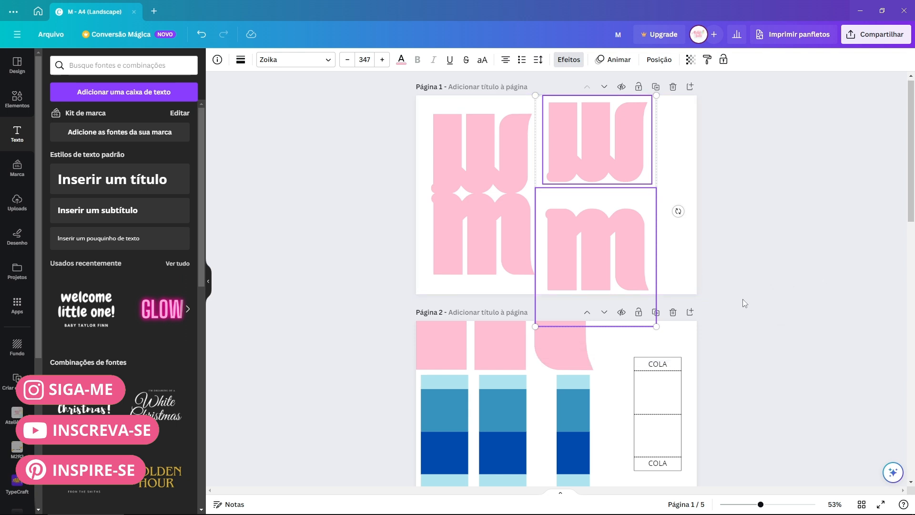
scroll(743, 300, down, 5)
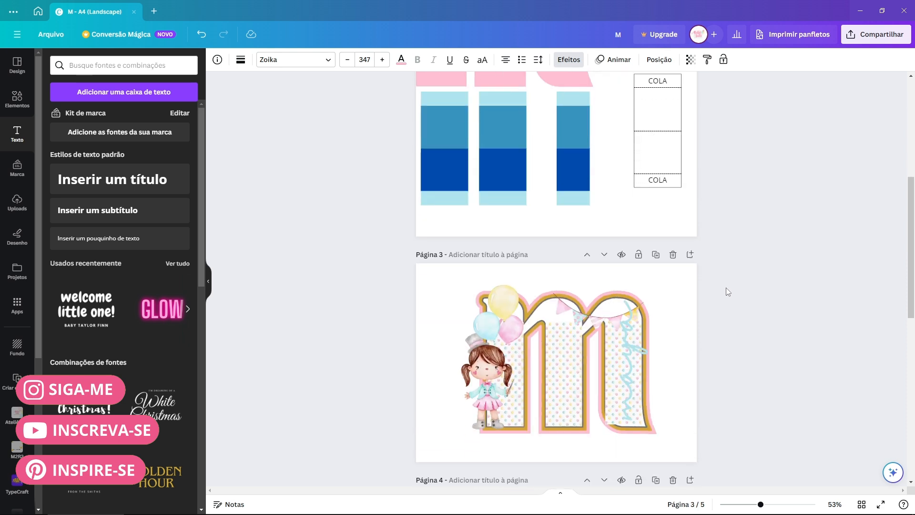
scroll(725, 291, up, 4)
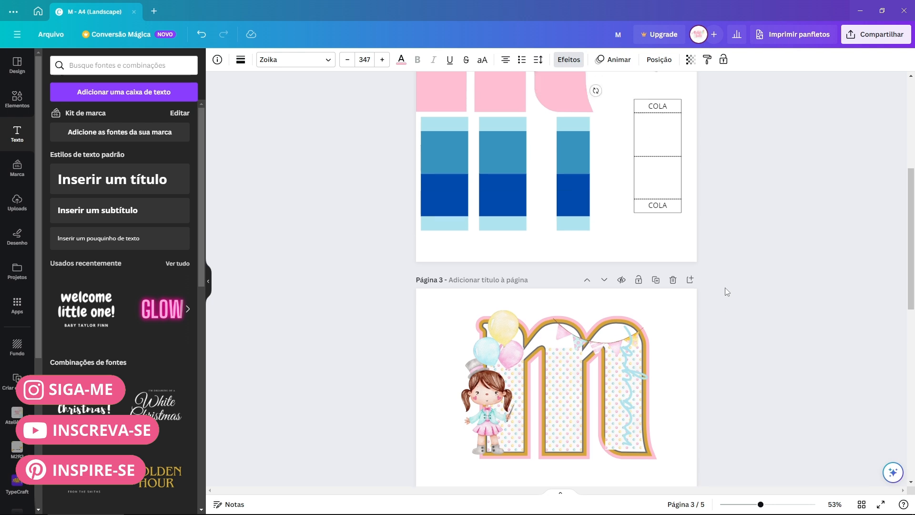